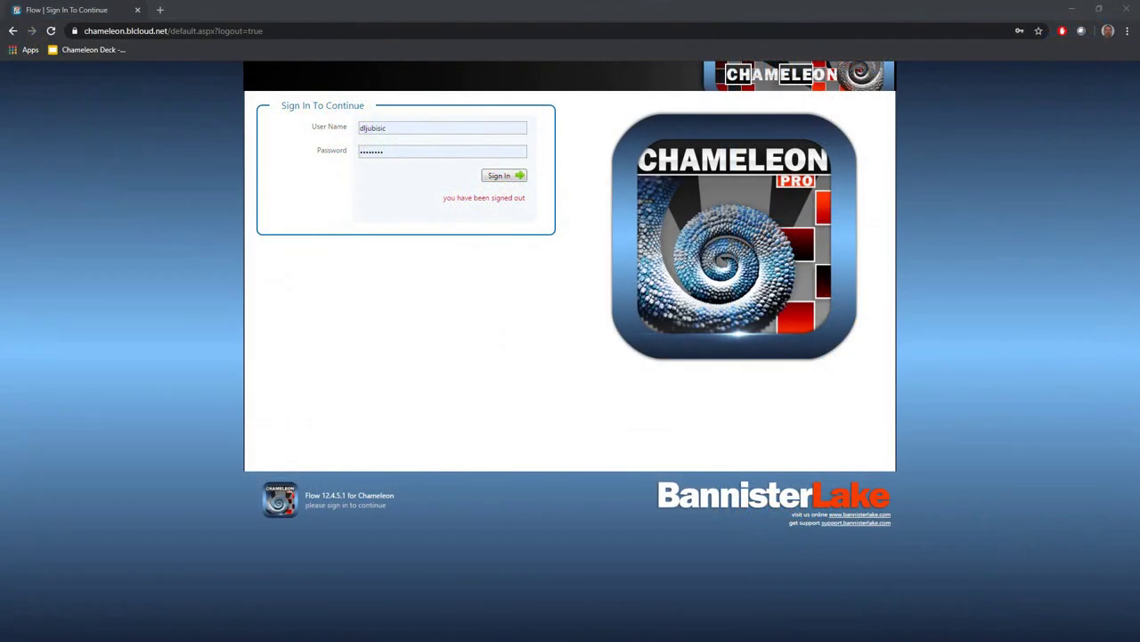
Step: Sign in to Flow and select the Bannister Lake Community source on the Community page
click(495, 178)
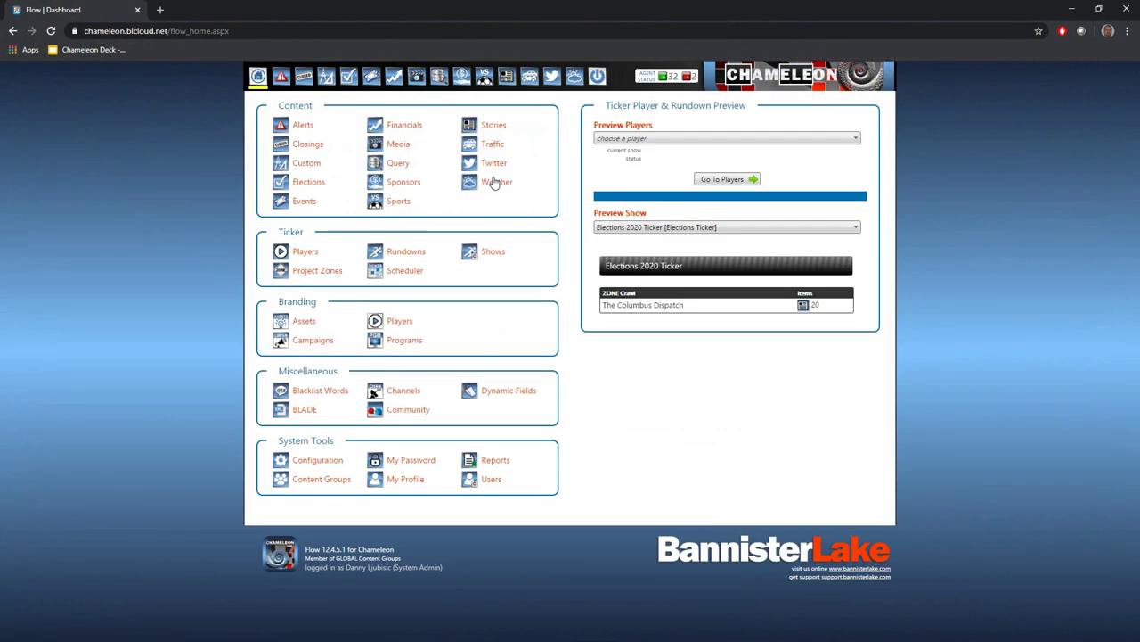
click(421, 411)
click(531, 182)
click(509, 209)
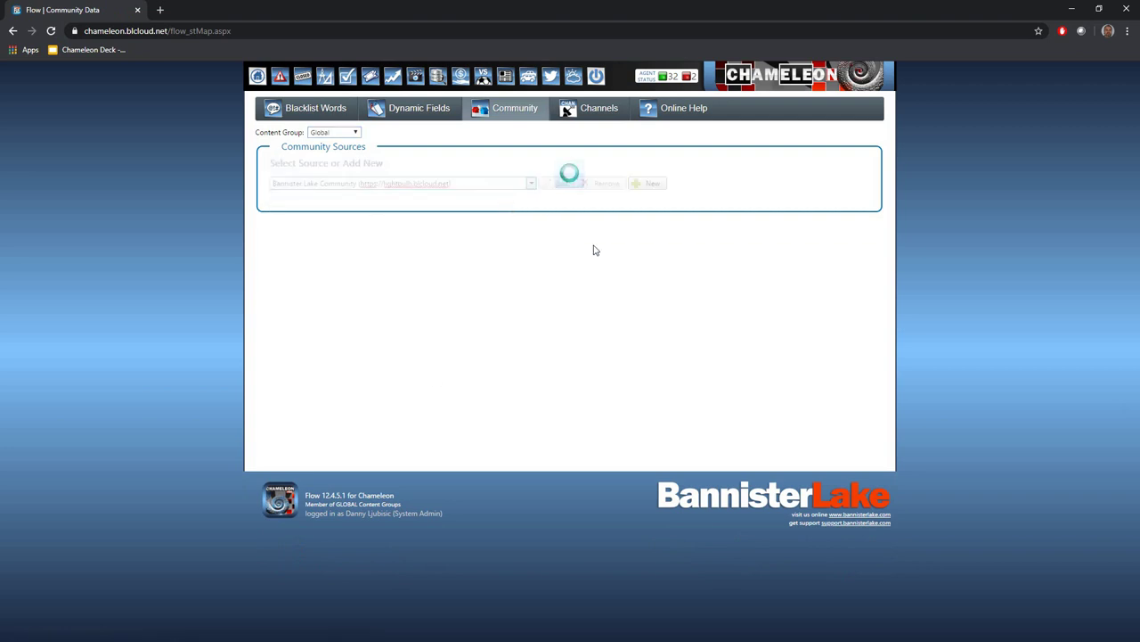
Step: Scroll through the community sources, then go to the Stories page
scroll(792, 431, down, 3)
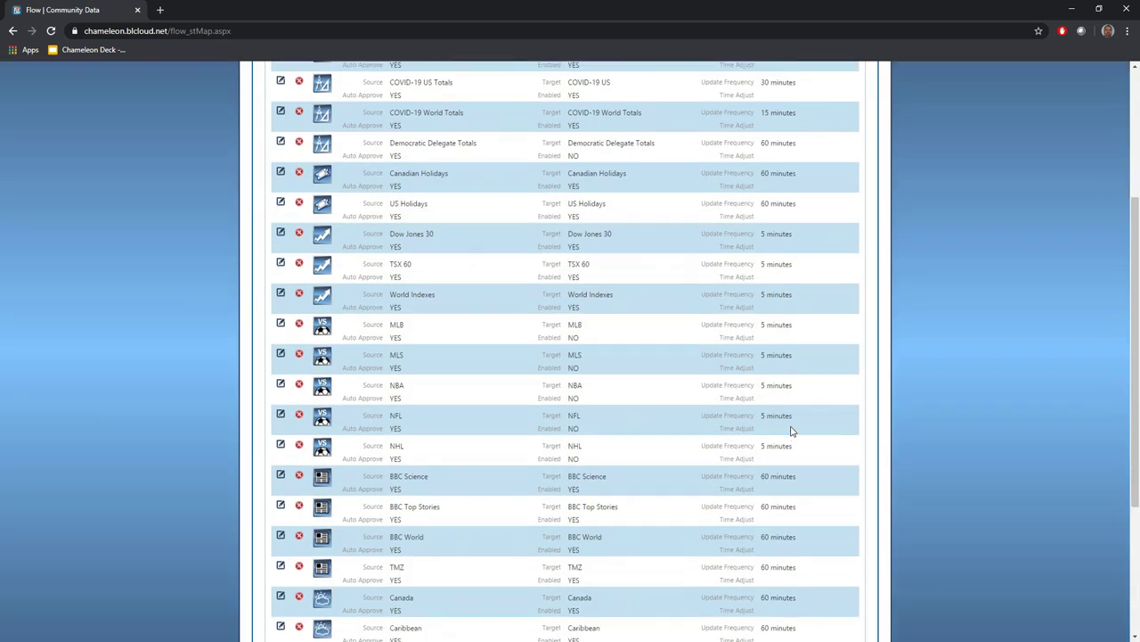
scroll(791, 431, down, 2)
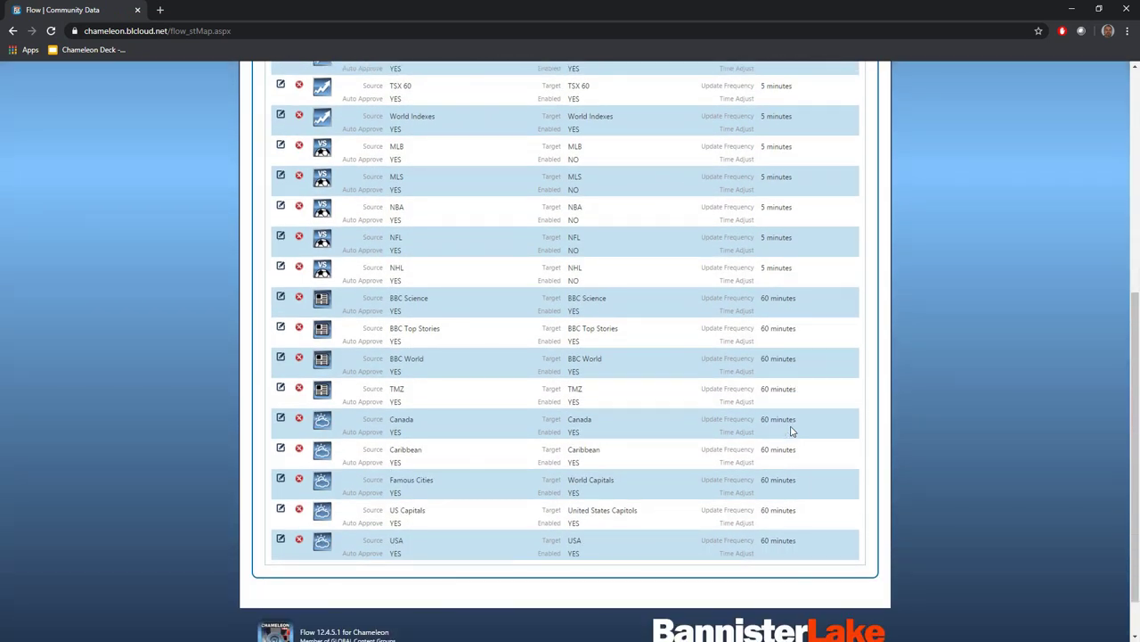
scroll(791, 431, up, 6)
click(501, 76)
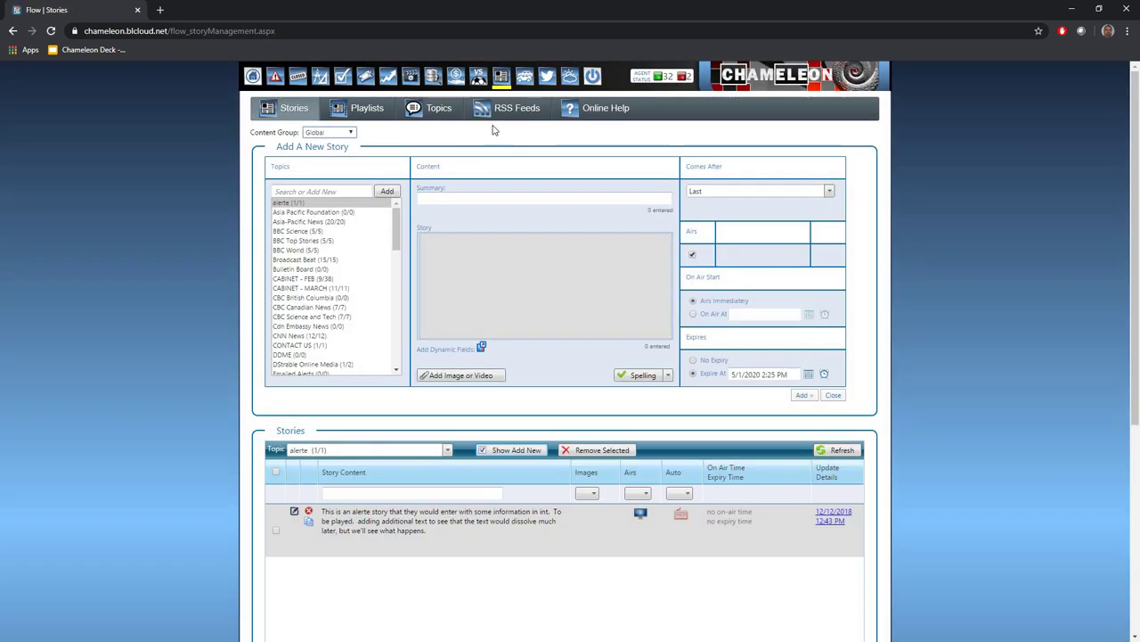
Step: Add a BBC World story with summary 'Breaking News ...' and body 'in London the Prime Minister'
click(296, 249)
click(499, 200)
text(Breaking News)
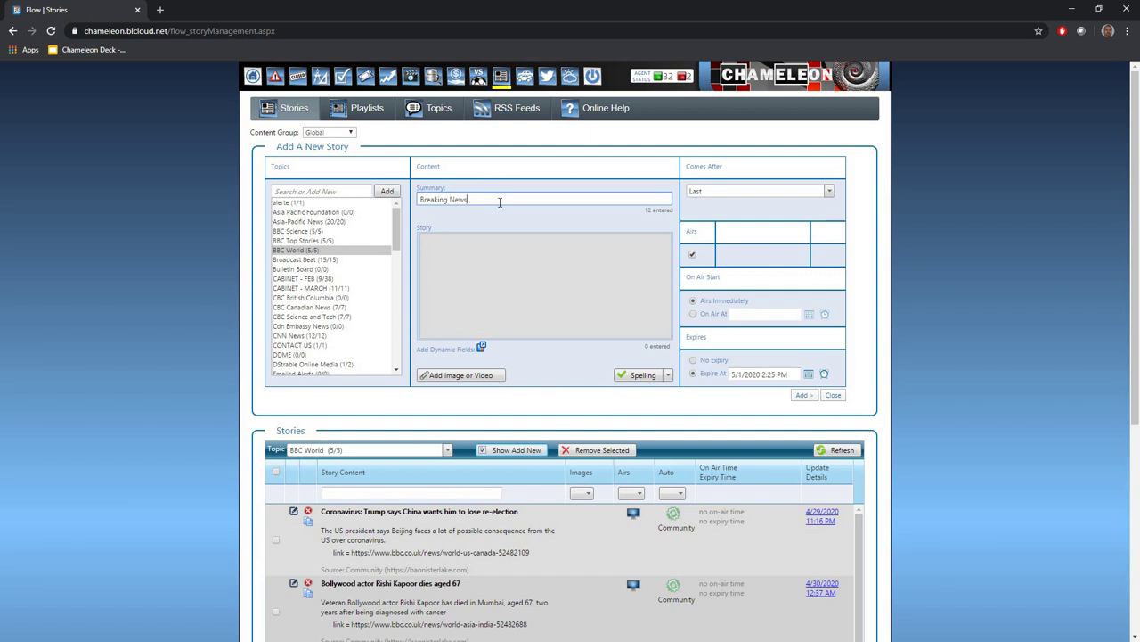
text( ...)
key(Tab)
text(T)
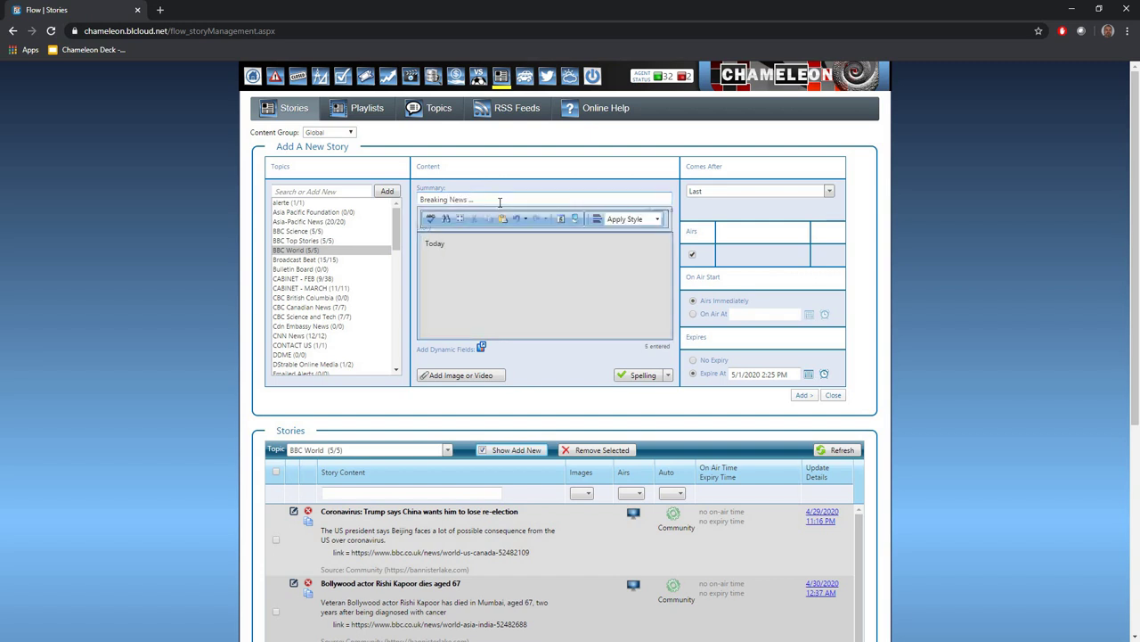
text(in London the Prime Minister)
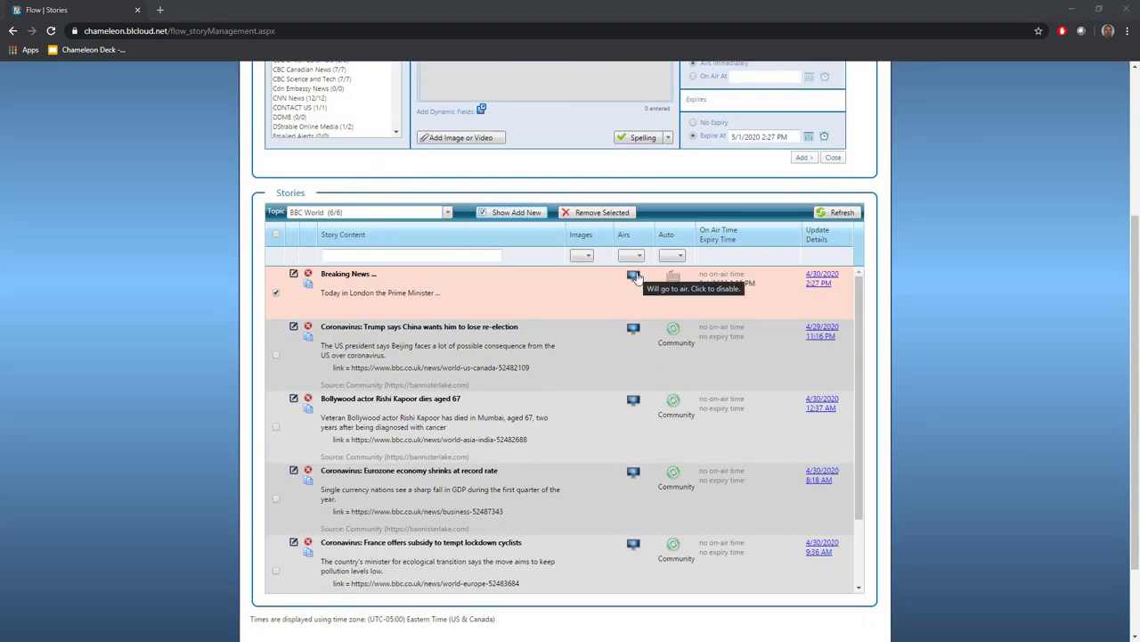
Step: Stop the Breaking News story airing, move Bollywood above Trump, and return to the dashboard
click(636, 276)
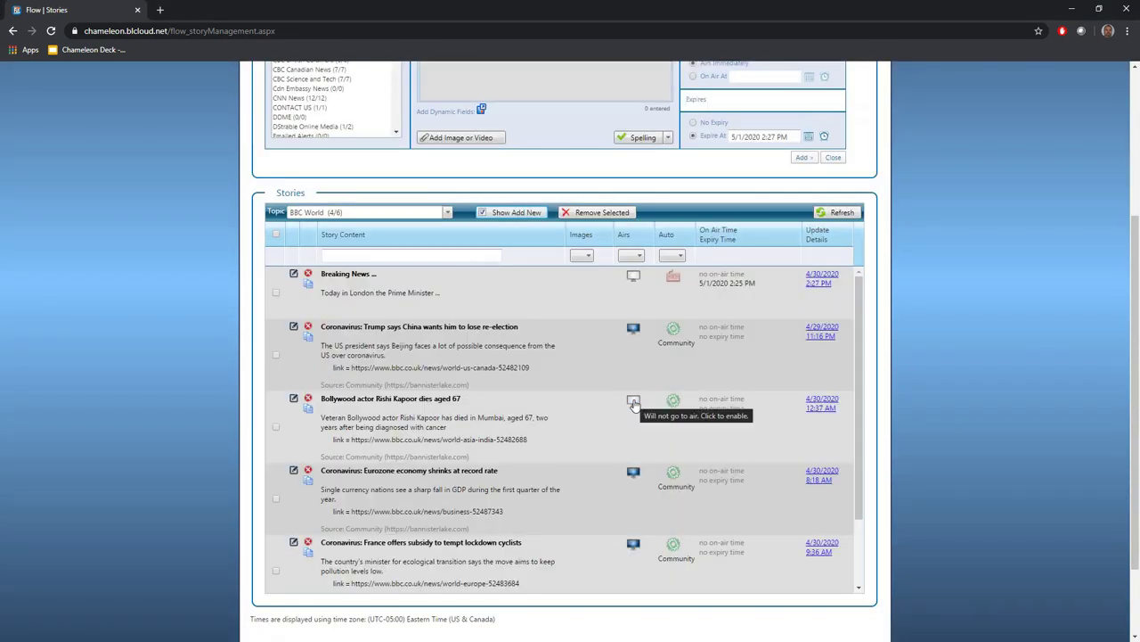
drag(527, 428, 524, 351)
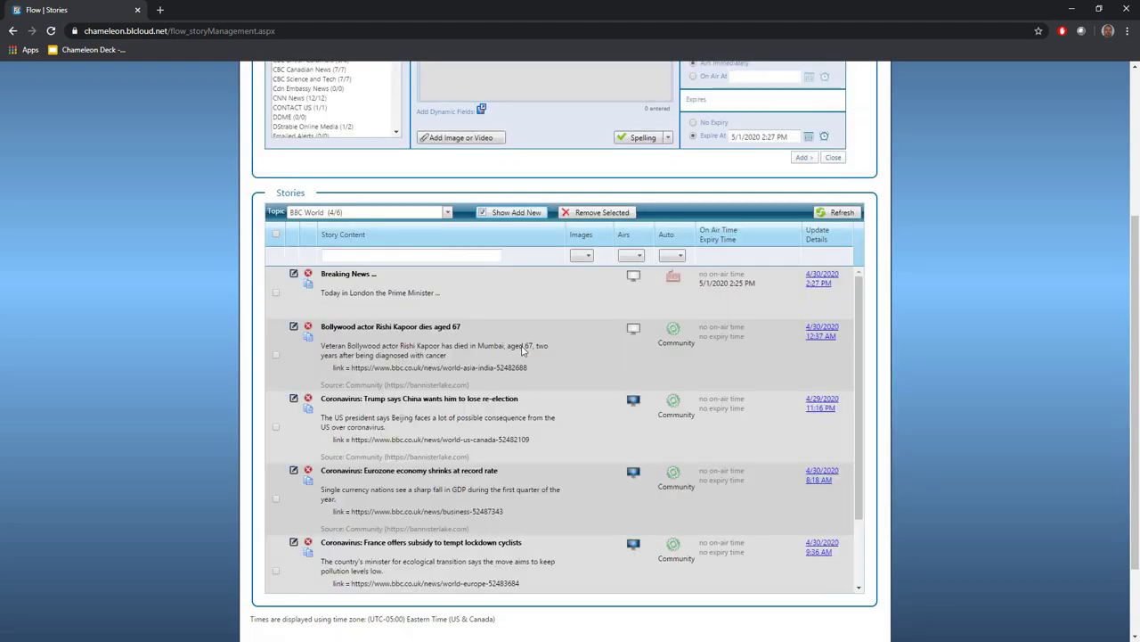
scroll(301, 399, up, 5)
click(257, 79)
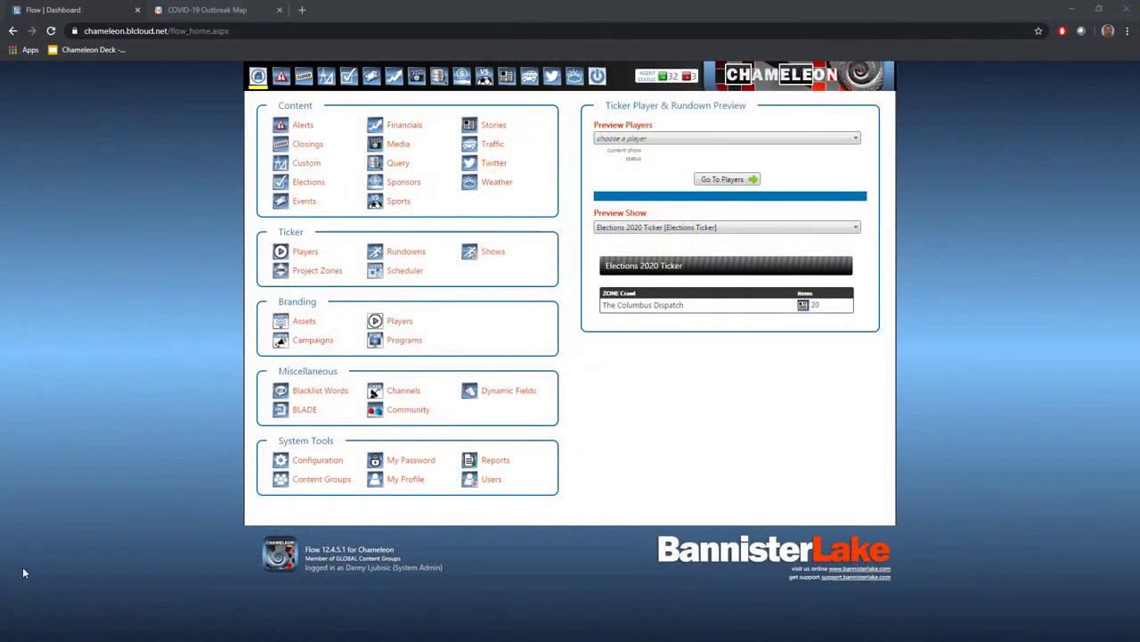
Step: Generate a BLADE Custom feed URL for the COVID-19 topic
click(296, 413)
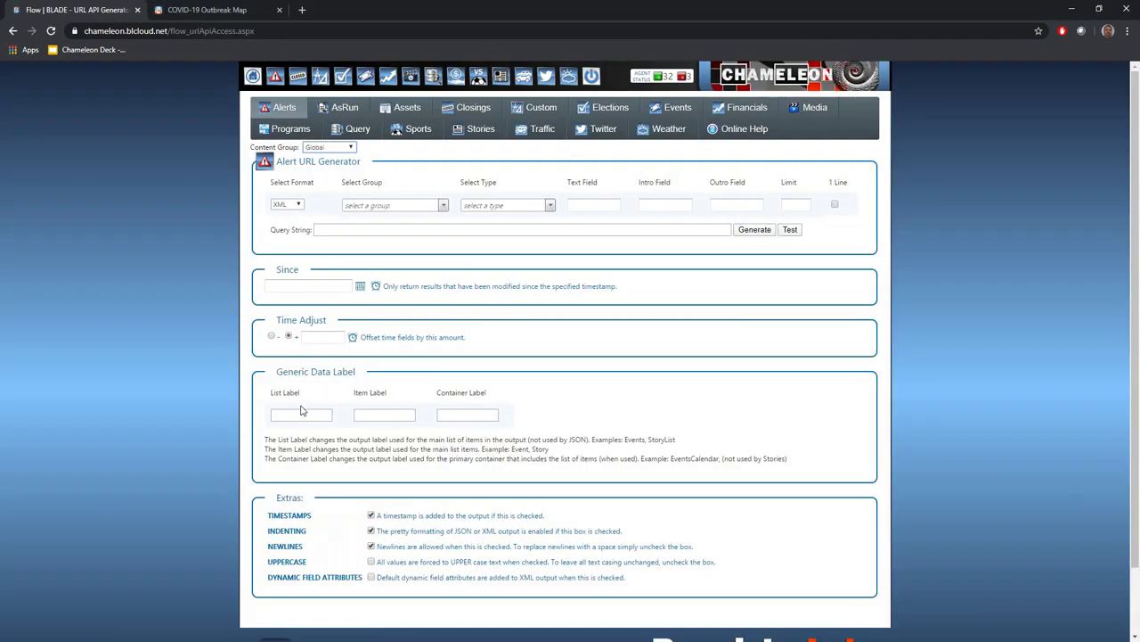
click(528, 114)
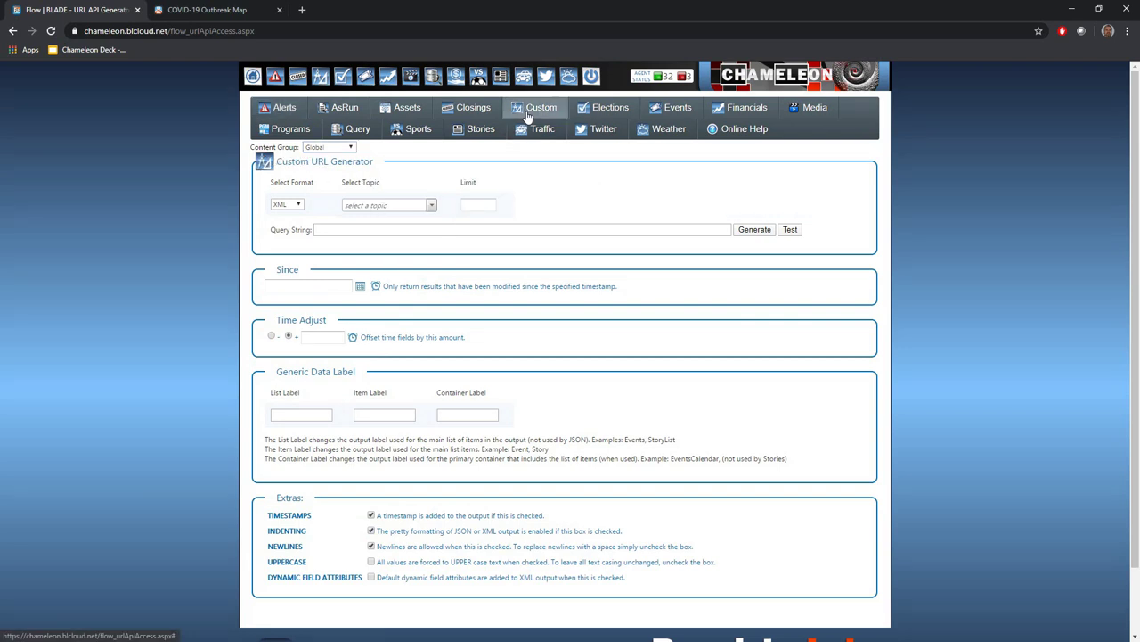
click(431, 206)
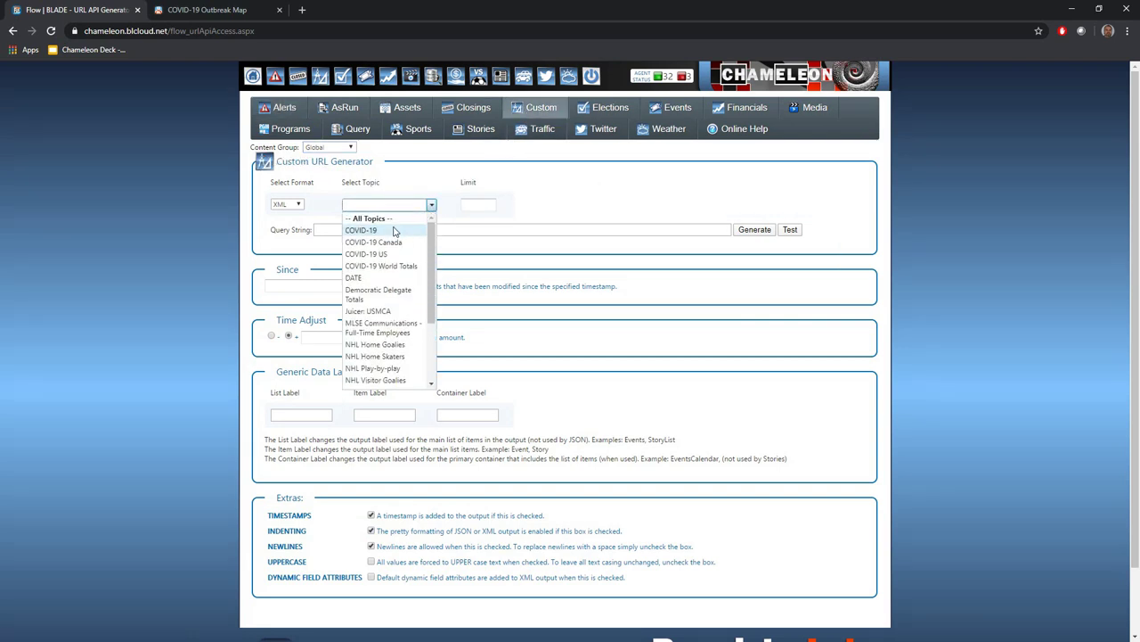
click(395, 230)
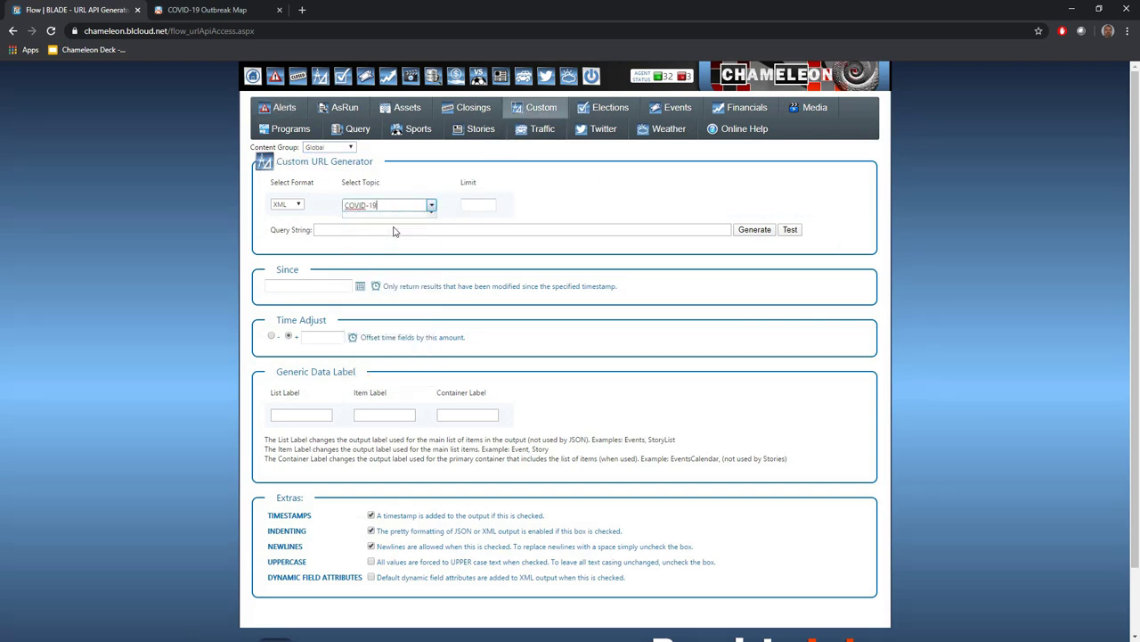
click(745, 234)
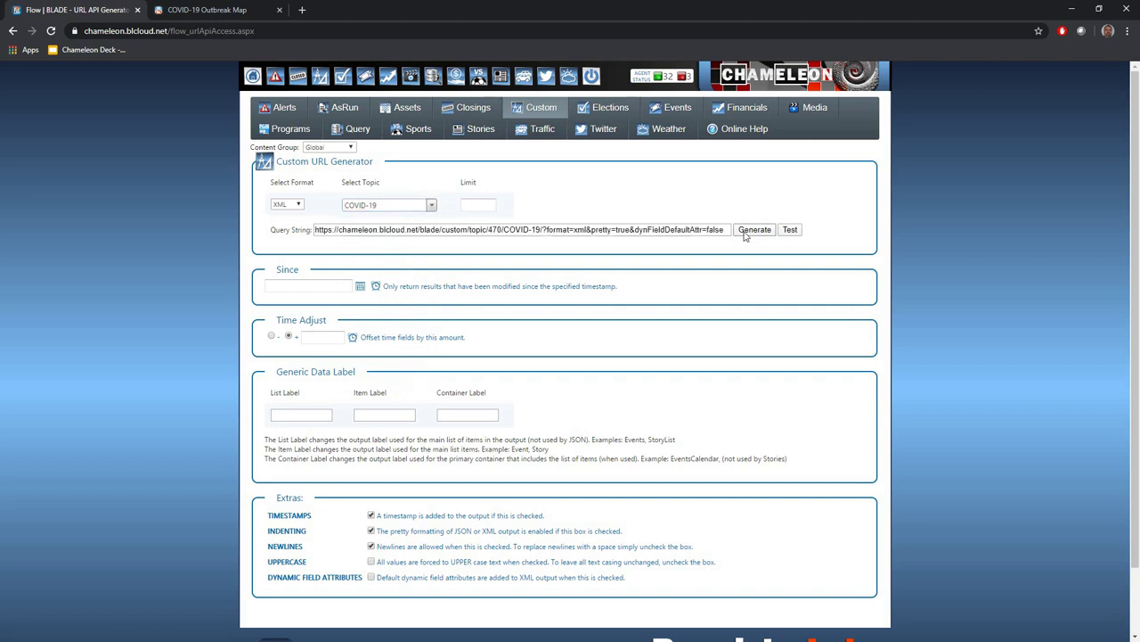
Step: Test the COVID-19 feed in a new tab and bring up the COVID-19 Outbreak Map
click(783, 231)
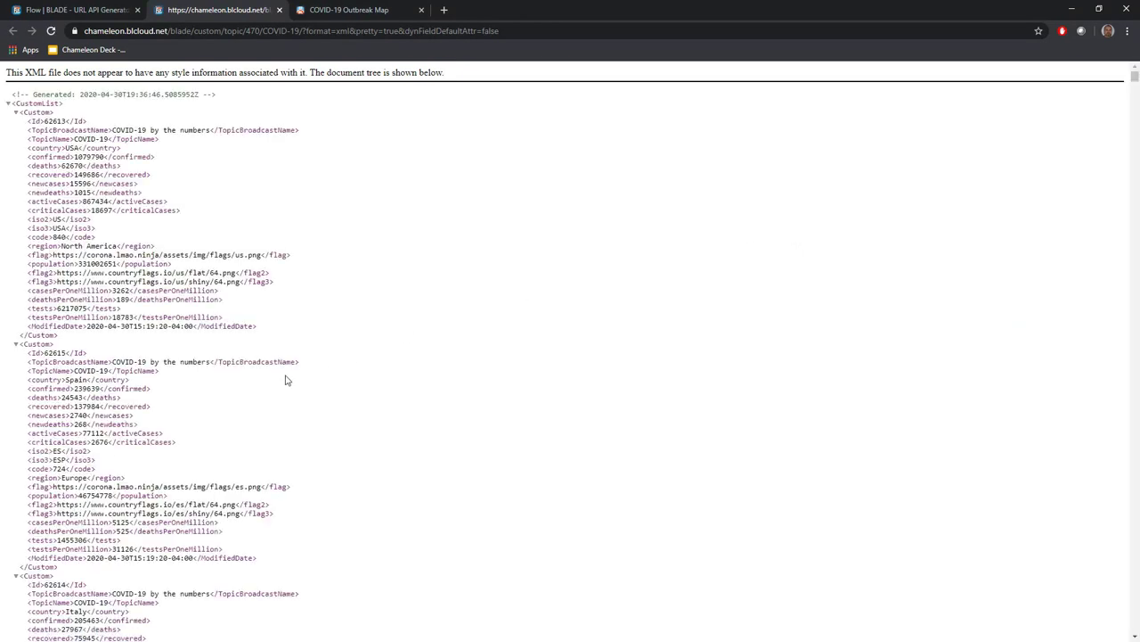
scroll(287, 380, down, 6)
scroll(287, 381, down, 4)
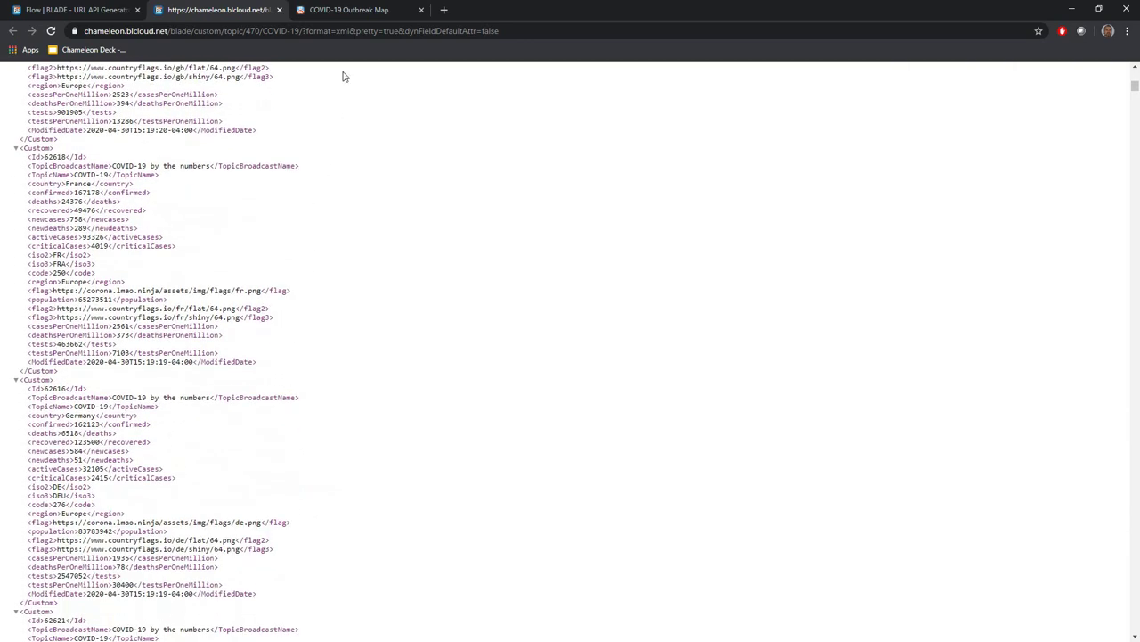
click(361, 13)
Step: Inspect the COVID-19 case figures for countries such as the USA and China on the world map
mouse_move(313, 233)
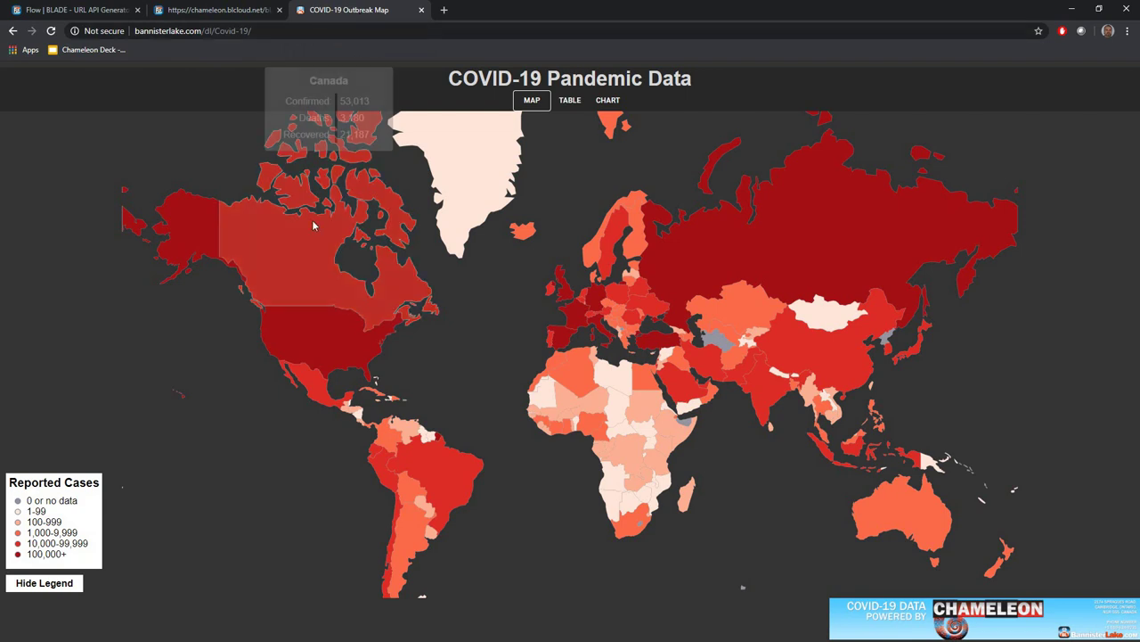
mouse_move(318, 343)
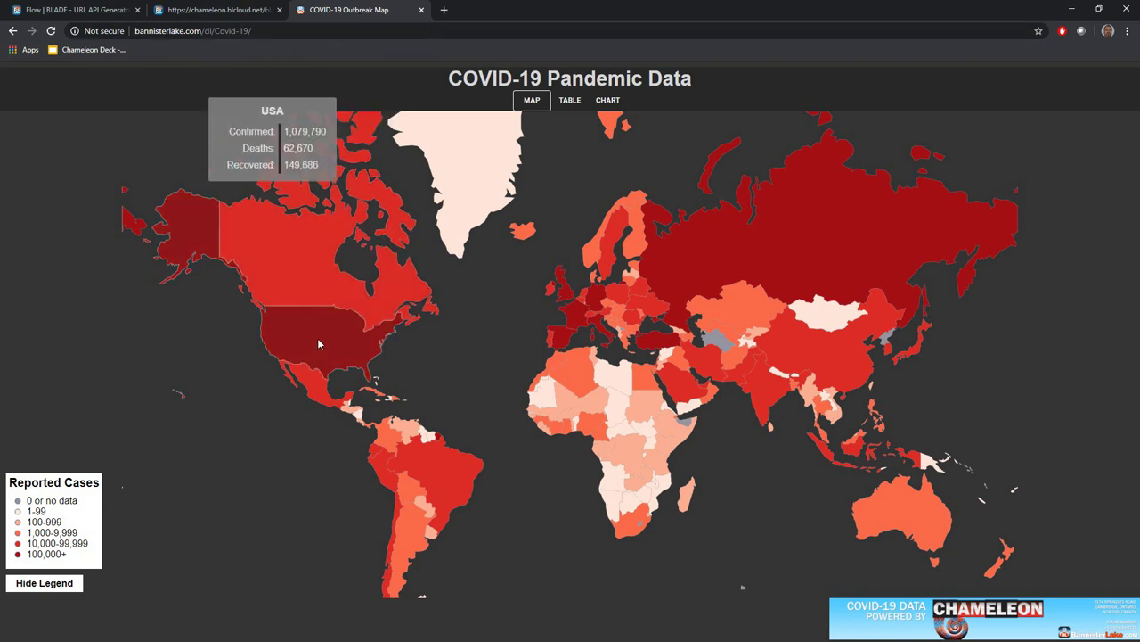
mouse_move(577, 326)
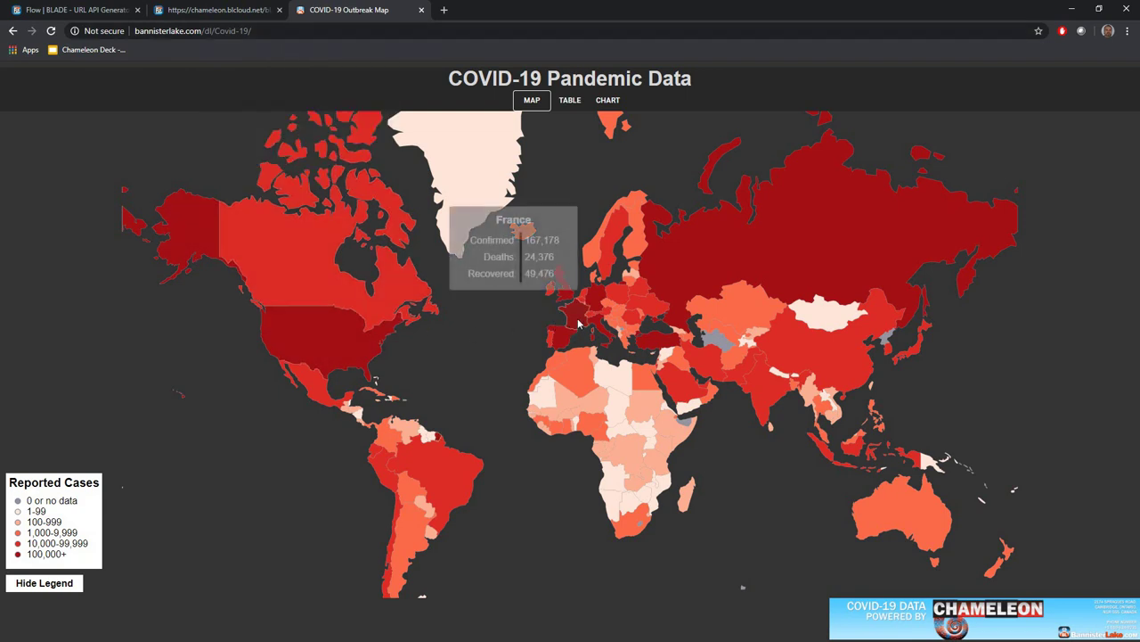
mouse_move(605, 307)
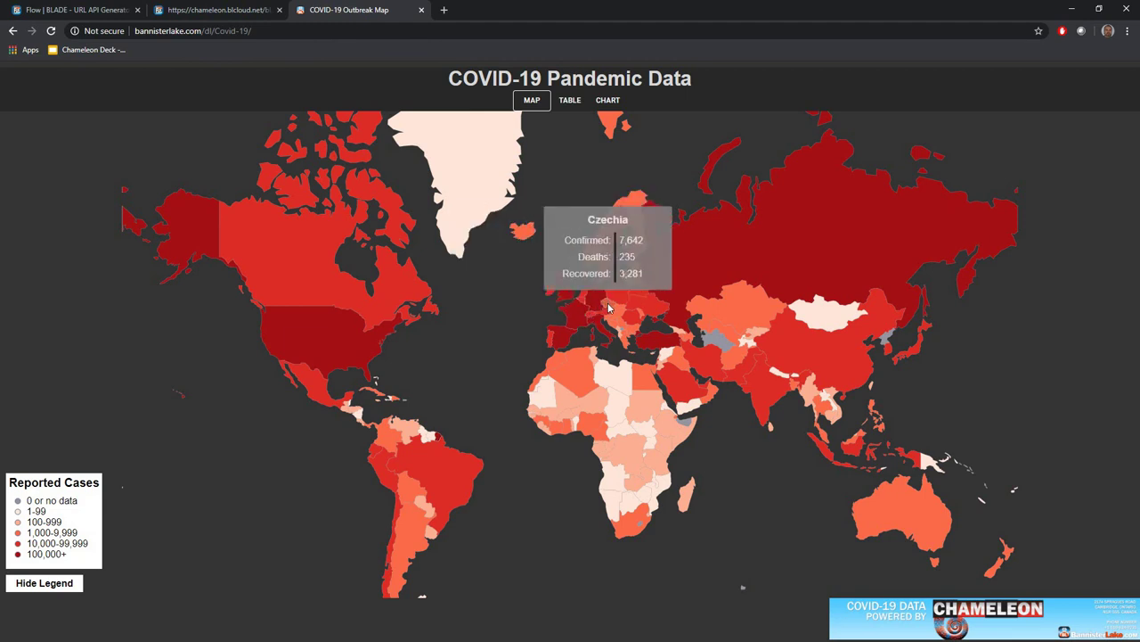
mouse_move(671, 278)
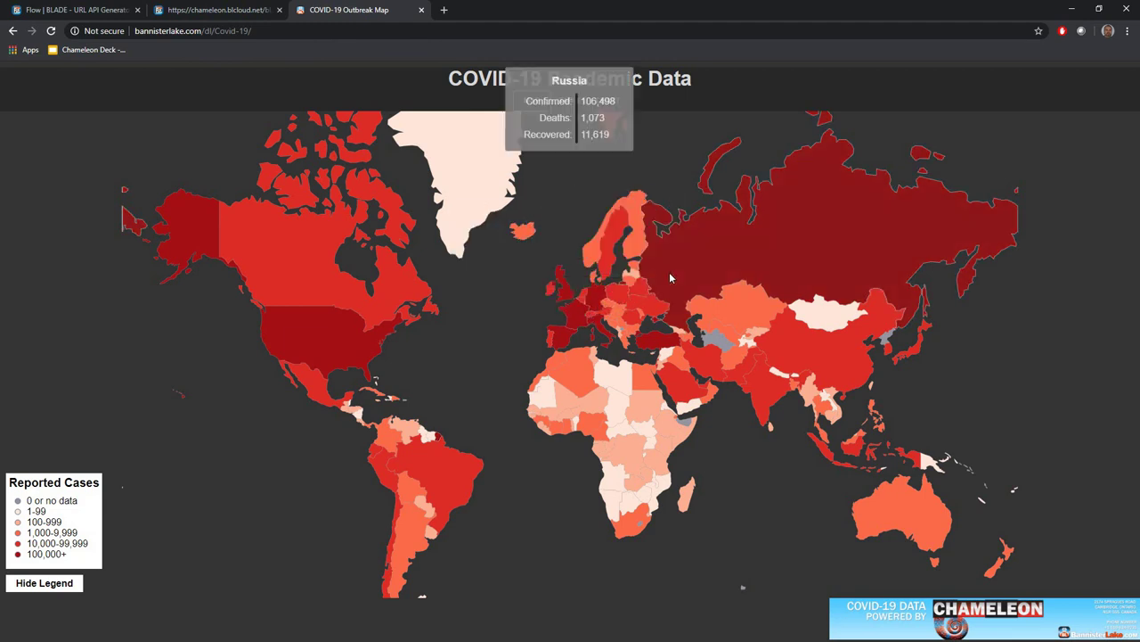
mouse_move(825, 352)
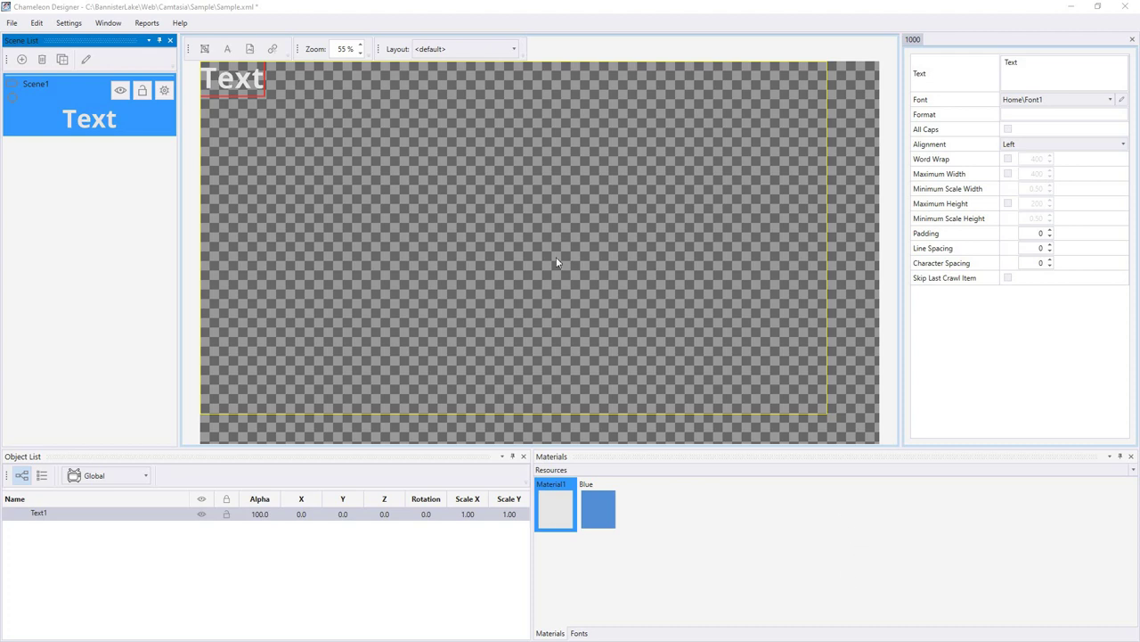
Step: Move Text1 from the top-left corner down to X 89, Y 587 on the canvas
drag(241, 87, 269, 276)
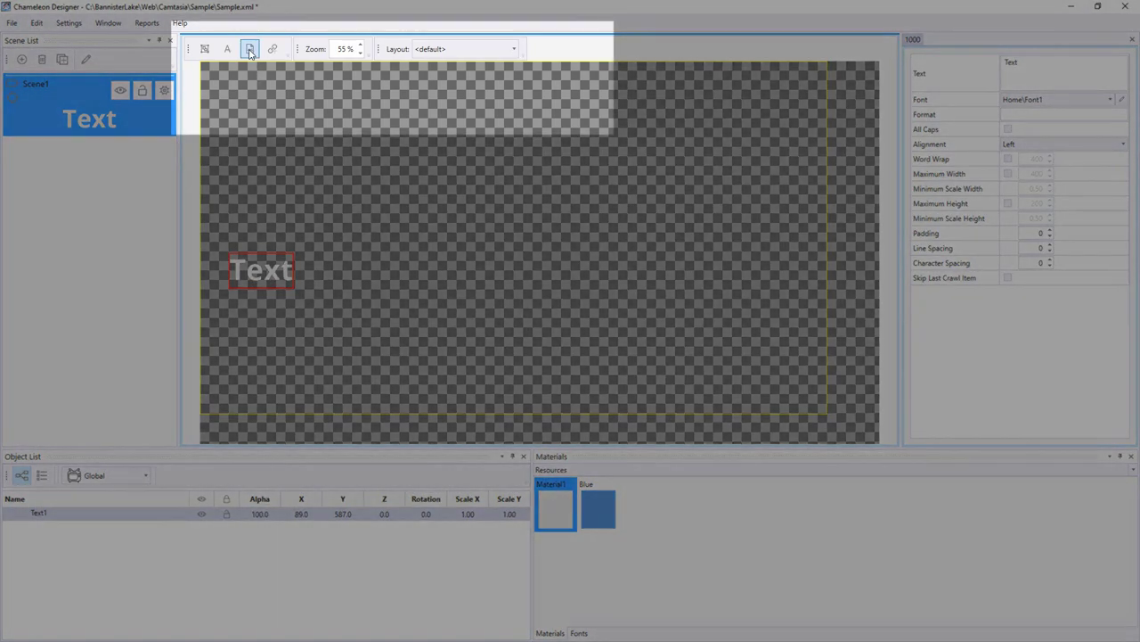
Step: Add Quad1 above the Text and an 800×600 Embedded1 on the right, then save
click(249, 50)
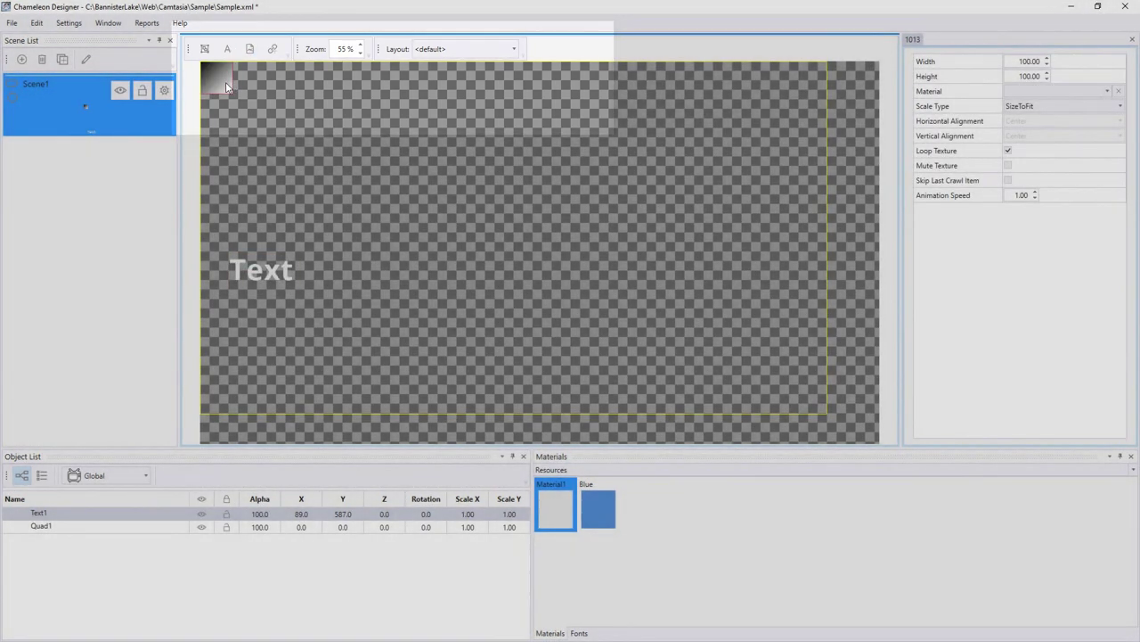
drag(226, 86, 283, 180)
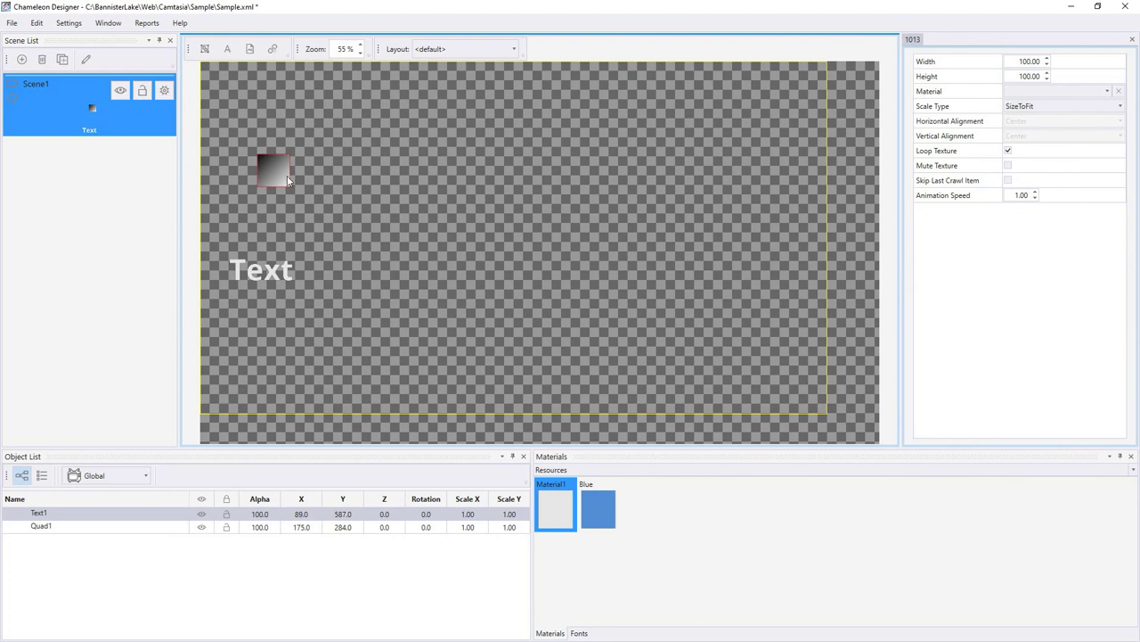
click(273, 50)
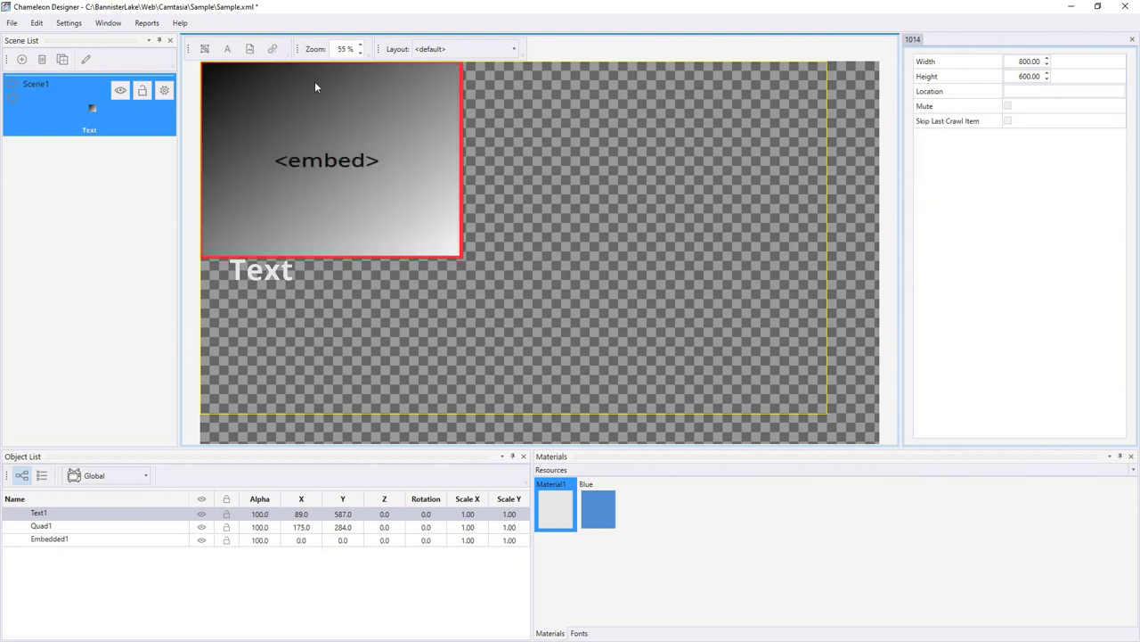
drag(366, 169, 694, 218)
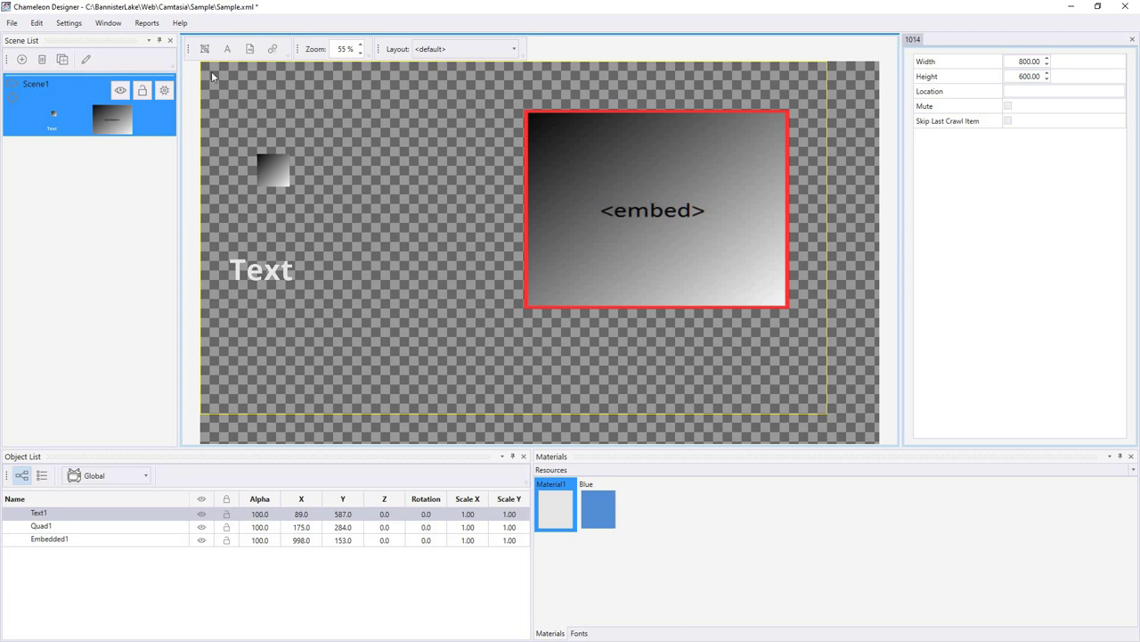
key(ctrl+s)
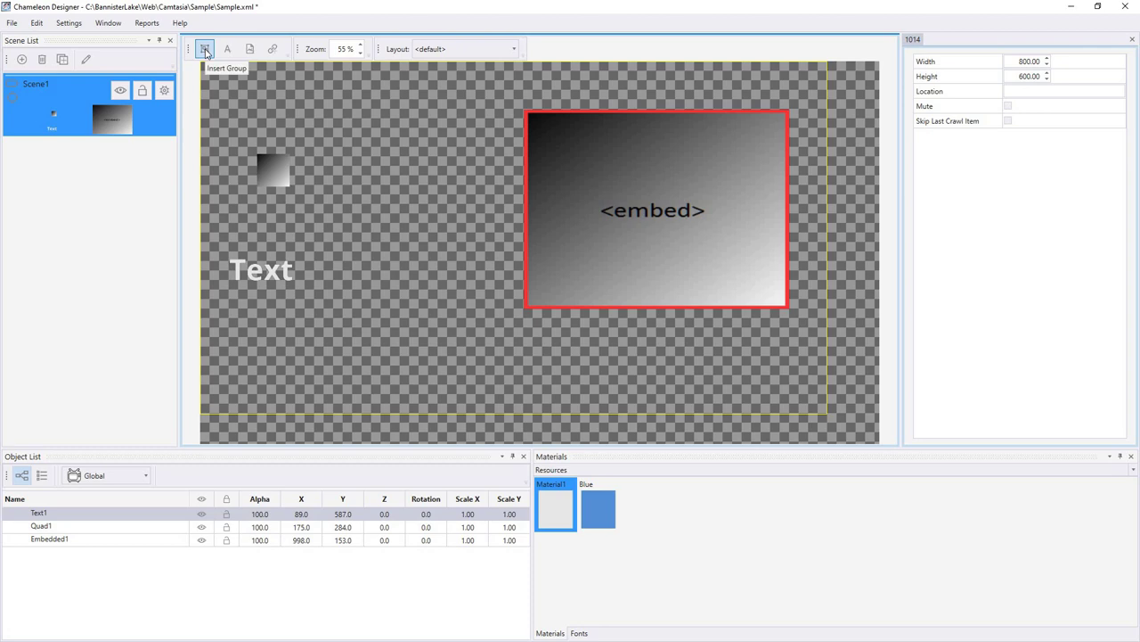
Step: Create Group1 and nest Text1 and then Quad1 inside it
click(205, 50)
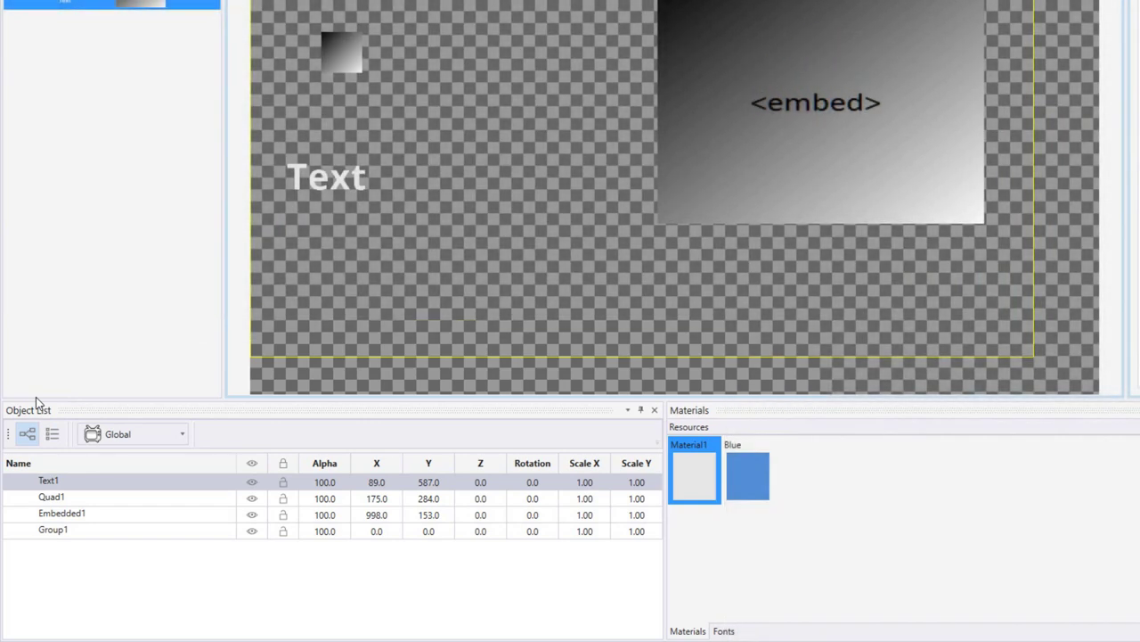
drag(49, 480, 64, 535)
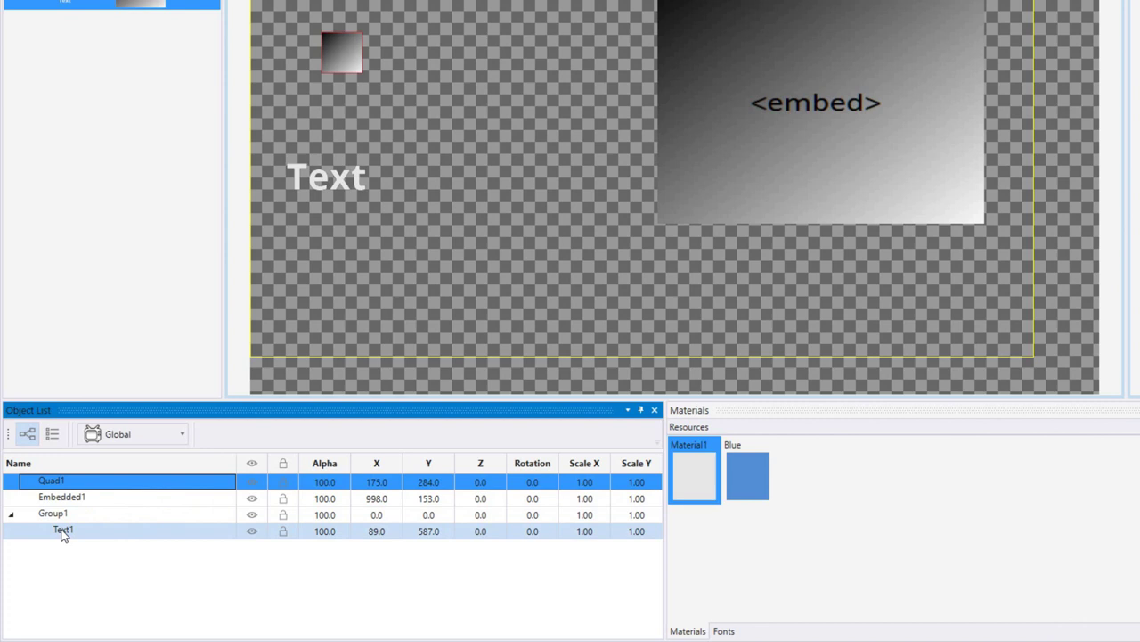
click(67, 483)
drag(69, 482, 65, 524)
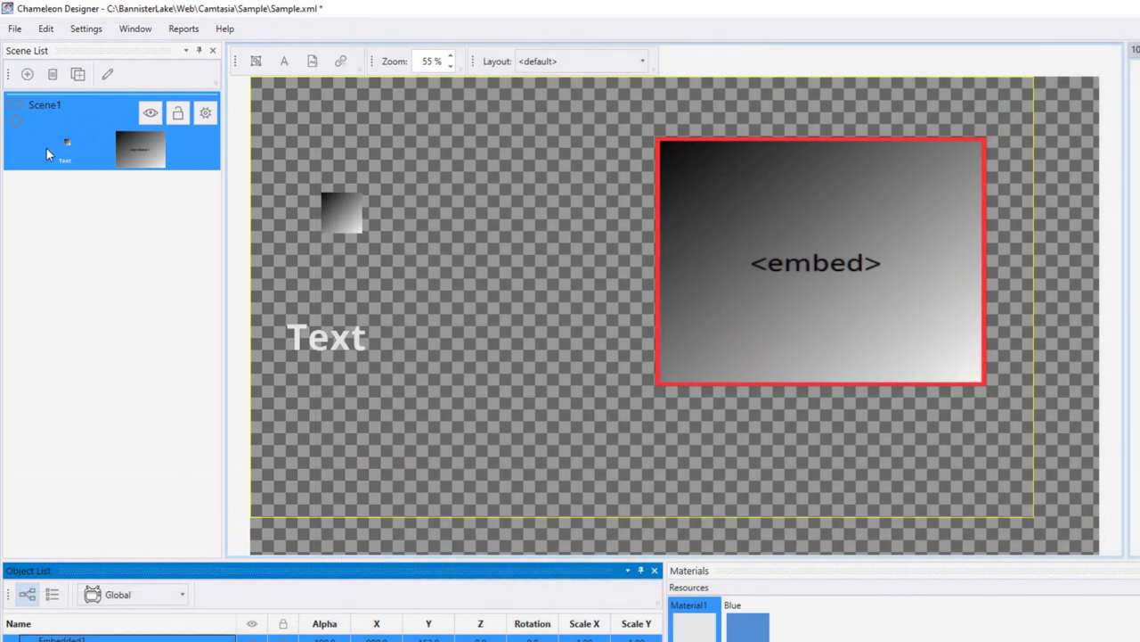
Step: Add Scene2 with its own Text object nudged slightly, toggling Scene1 and Scene2 visibility
click(27, 75)
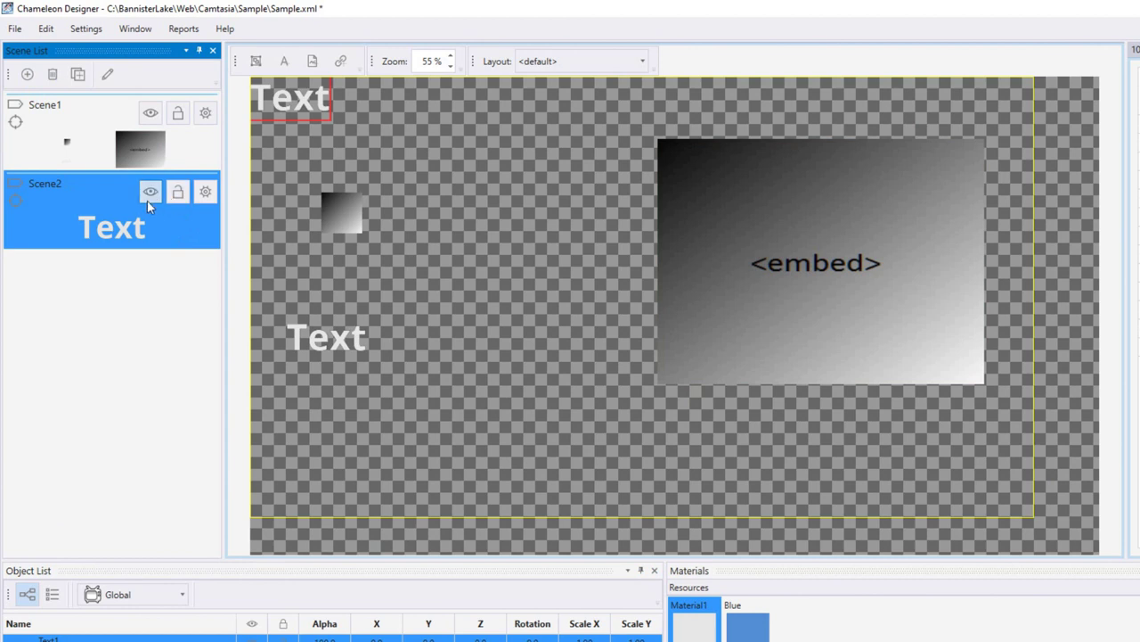
click(150, 116)
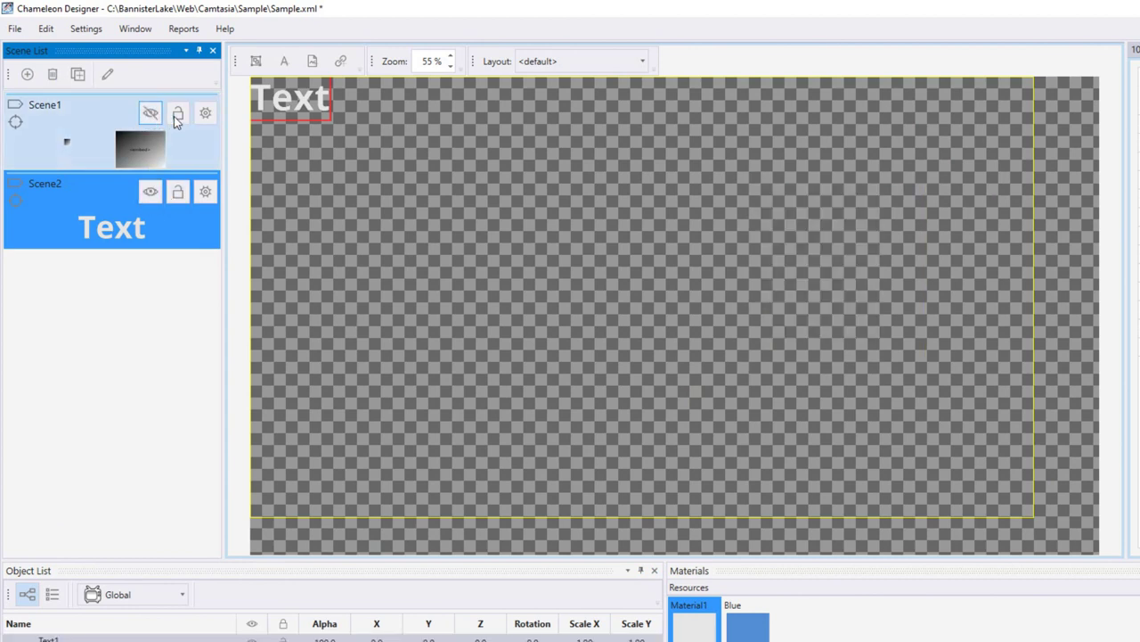
mouse_move(287, 107)
mouse_down()
mouse_move(321, 140)
mouse_move(290, 116)
mouse_up()
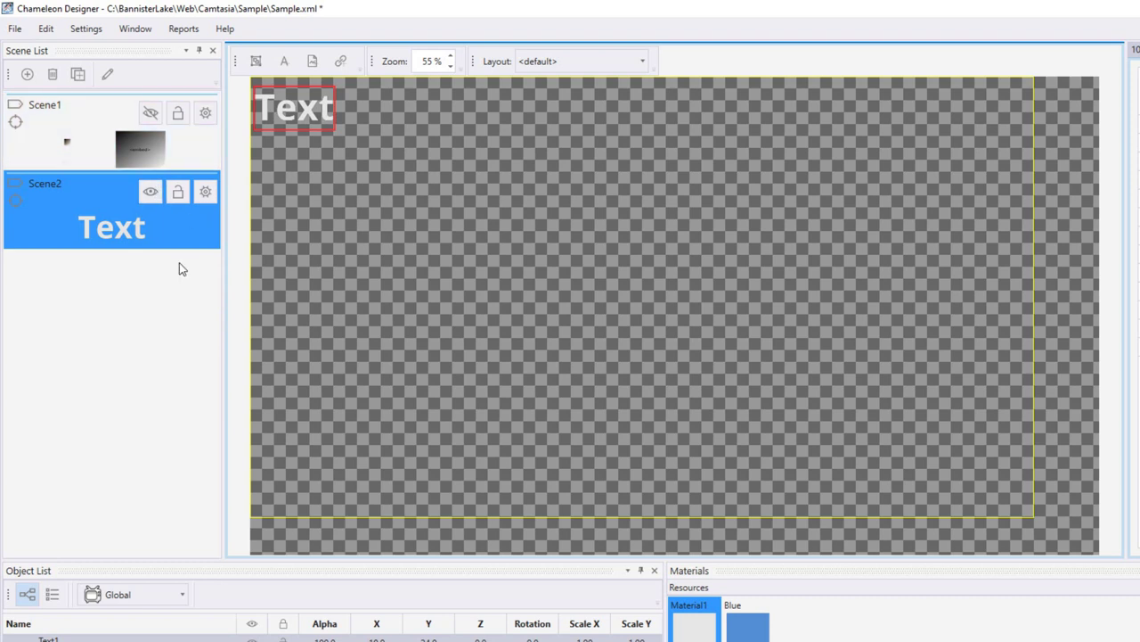
click(150, 191)
Step: Show Scene1 and flag it as an Asset scene, keeping its 1,920×1,080 size
click(149, 114)
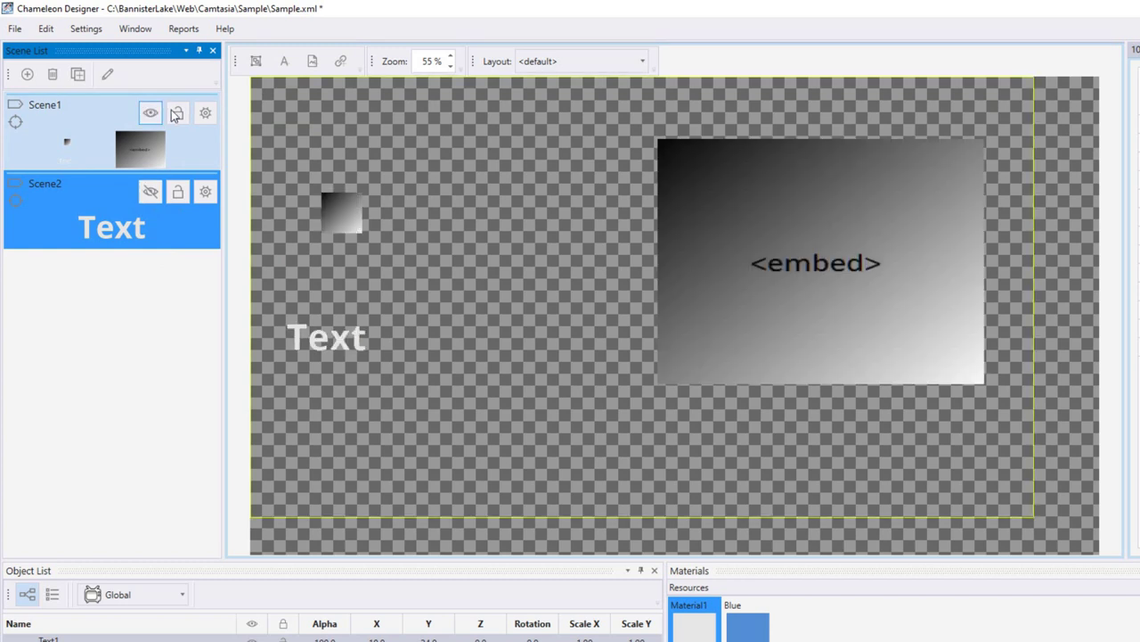
click(206, 113)
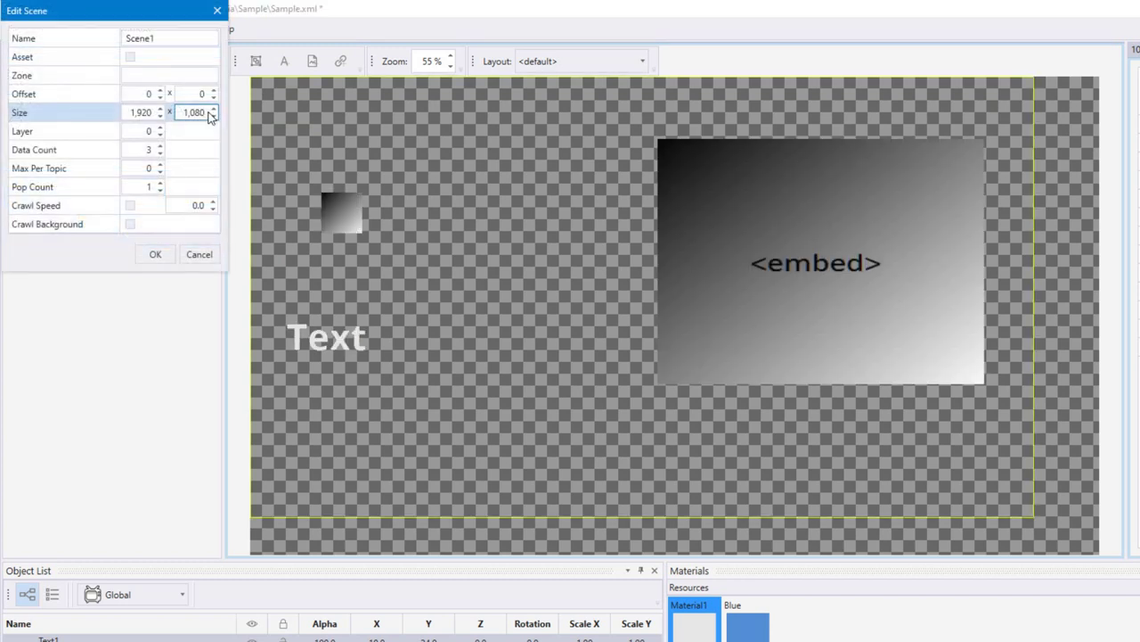
click(133, 63)
click(131, 58)
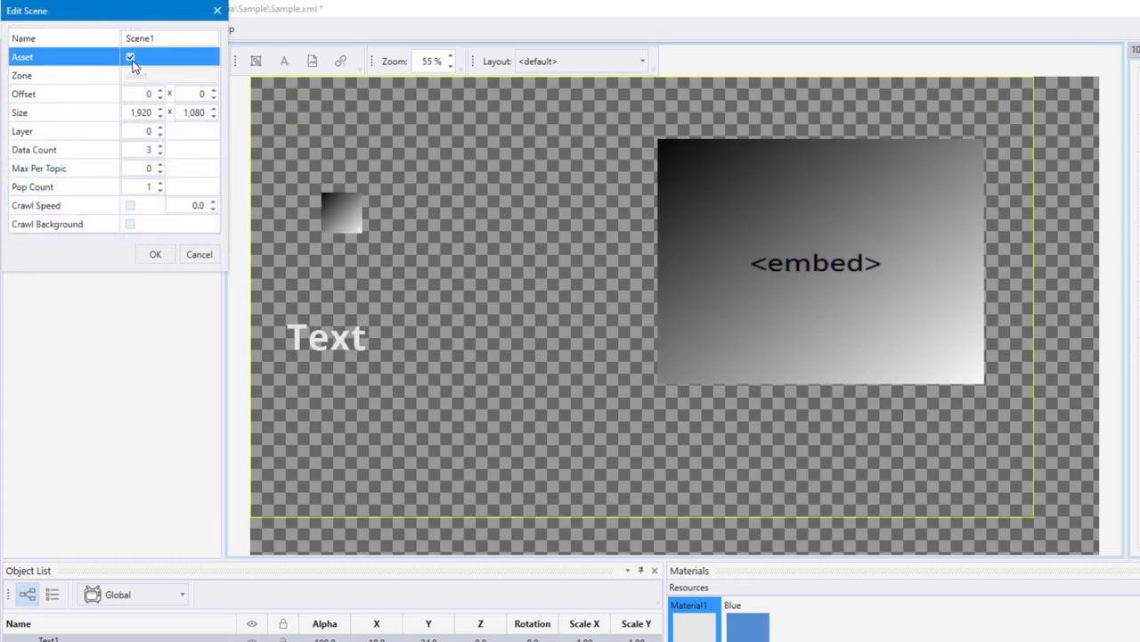
click(198, 114)
click(157, 253)
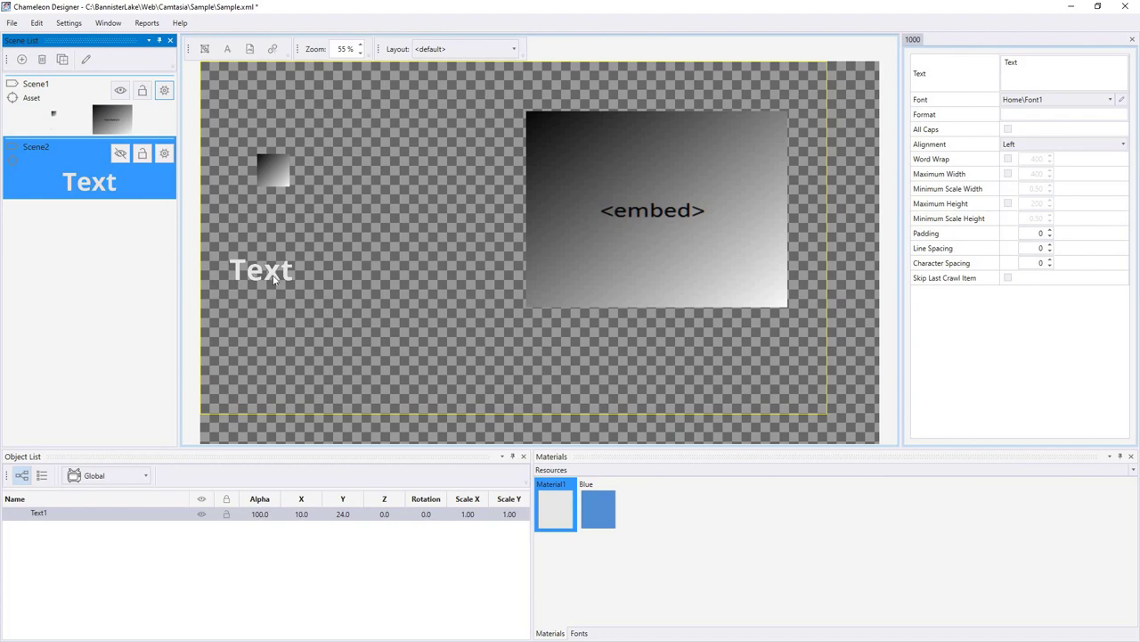
click(274, 278)
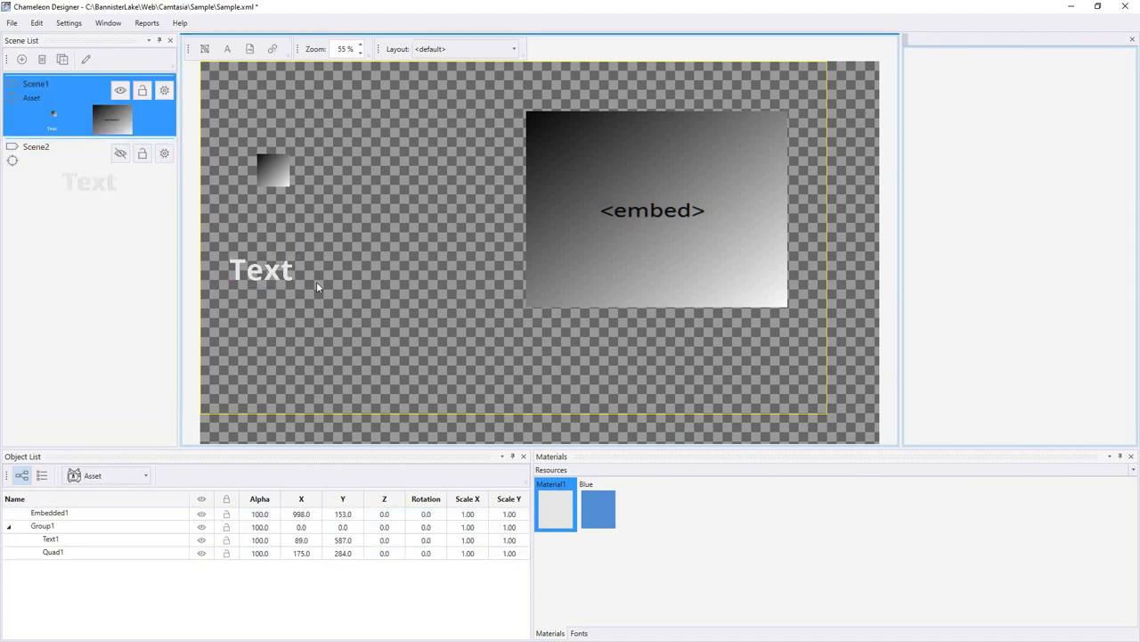
click(272, 276)
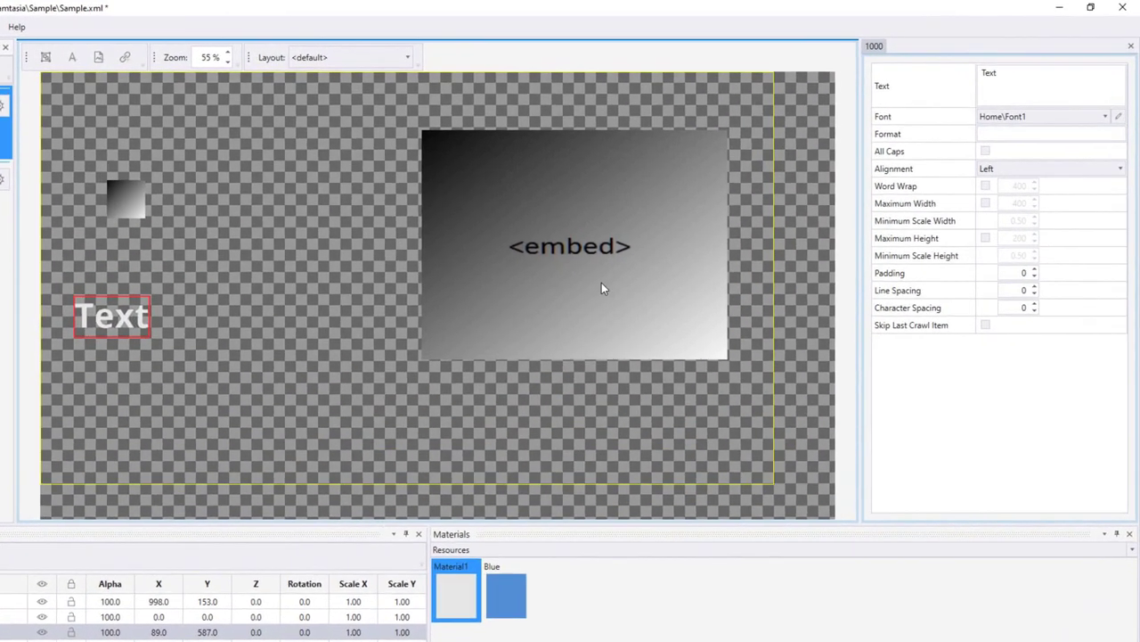
click(921, 83)
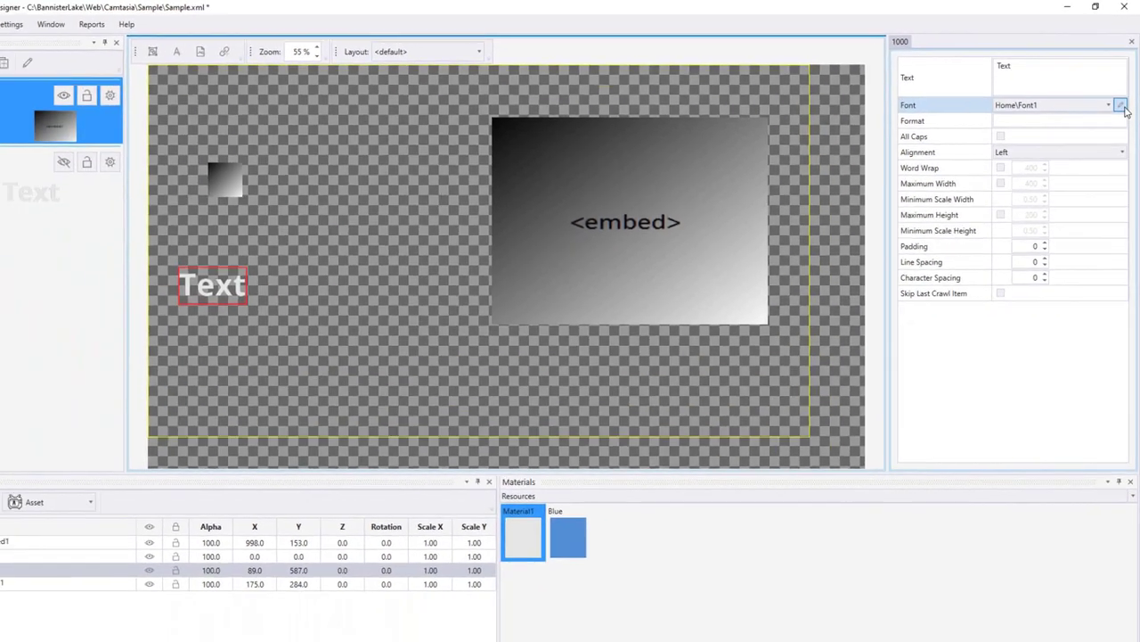
click(1117, 124)
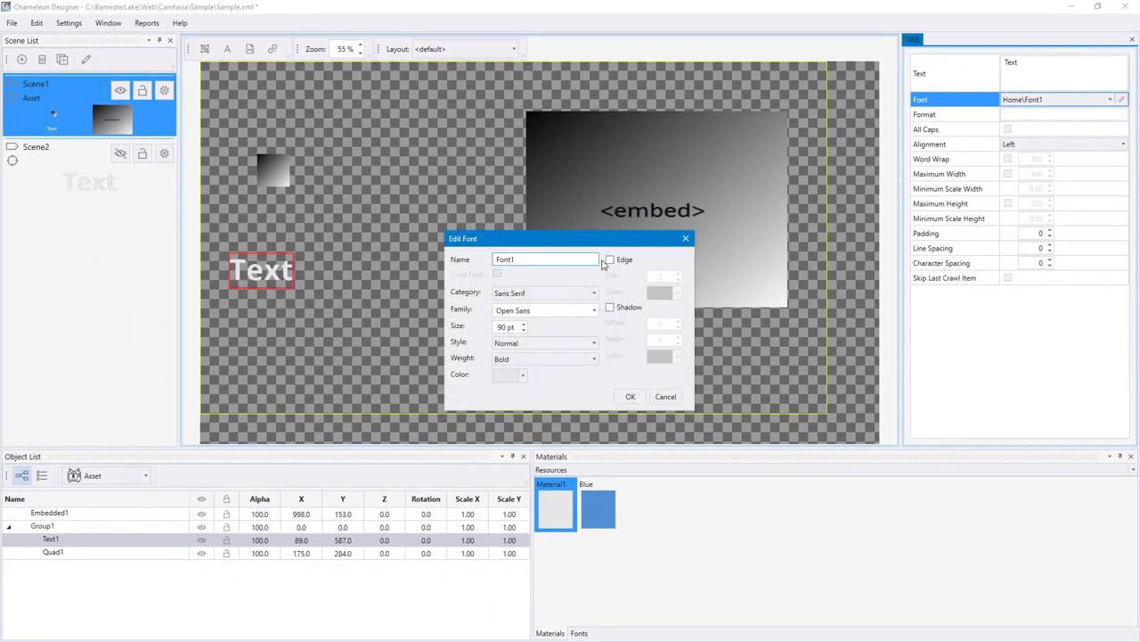
click(594, 299)
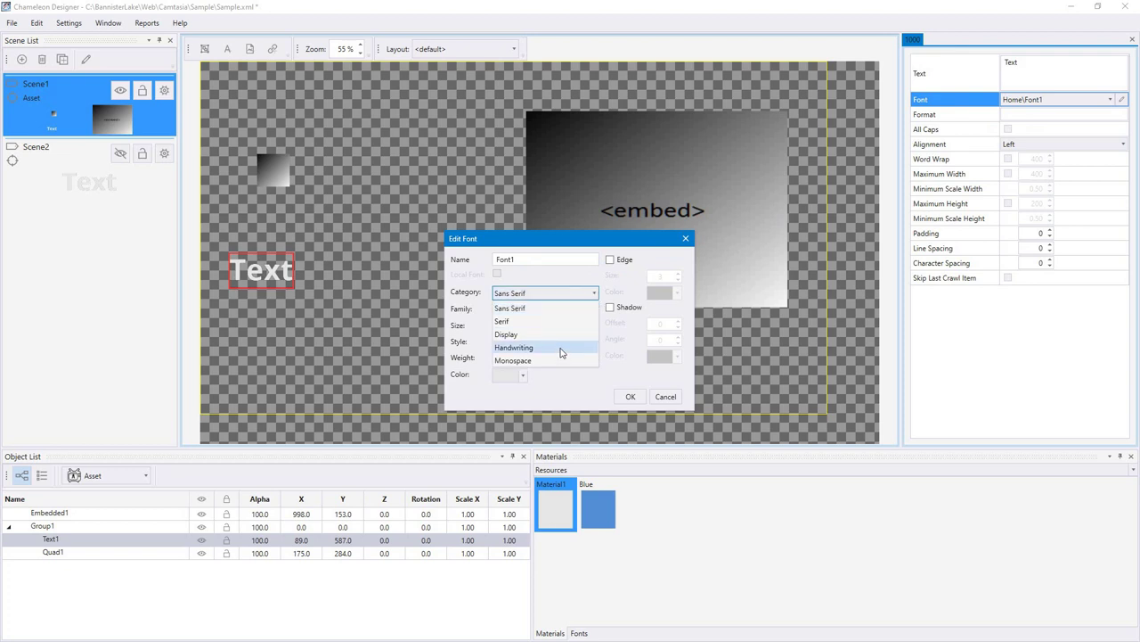
click(583, 308)
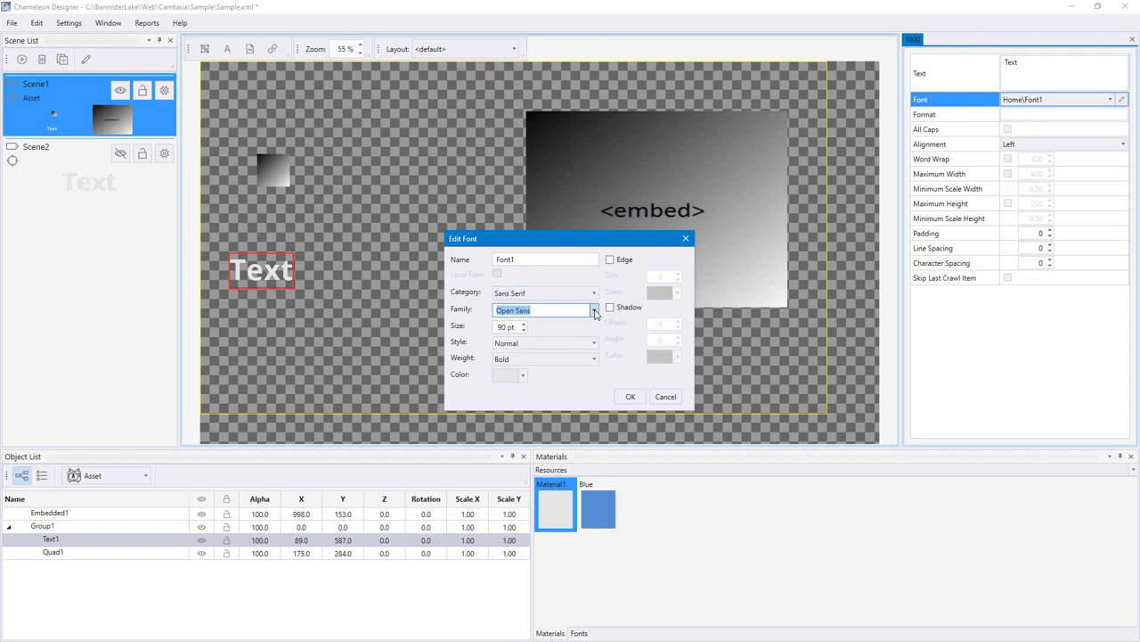
click(595, 311)
scroll(580, 369, down, 10)
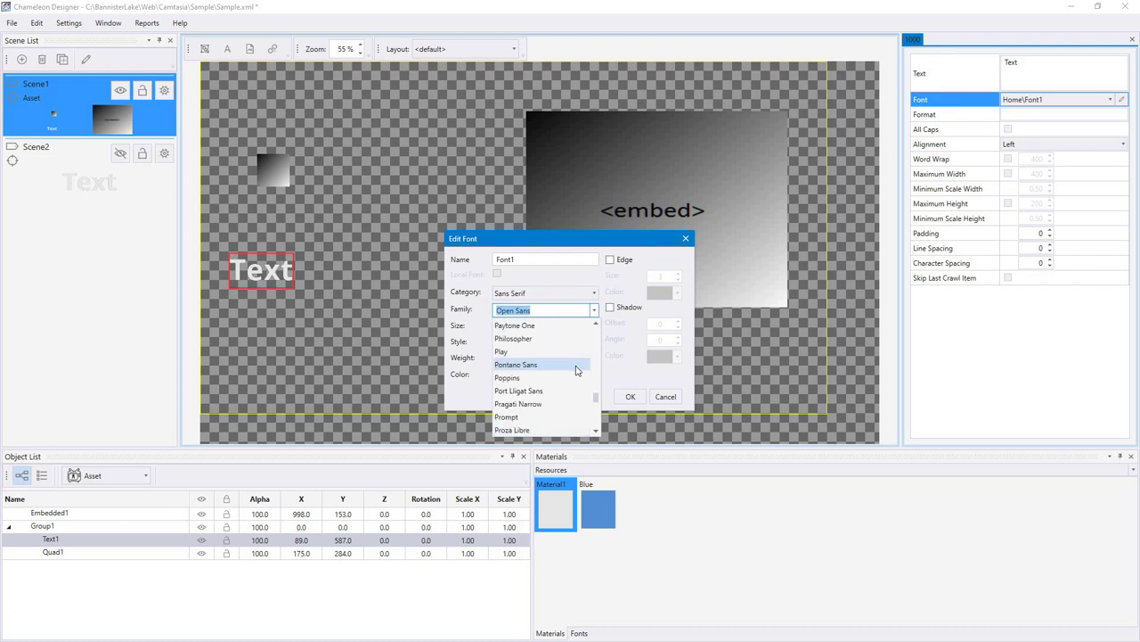
click(675, 400)
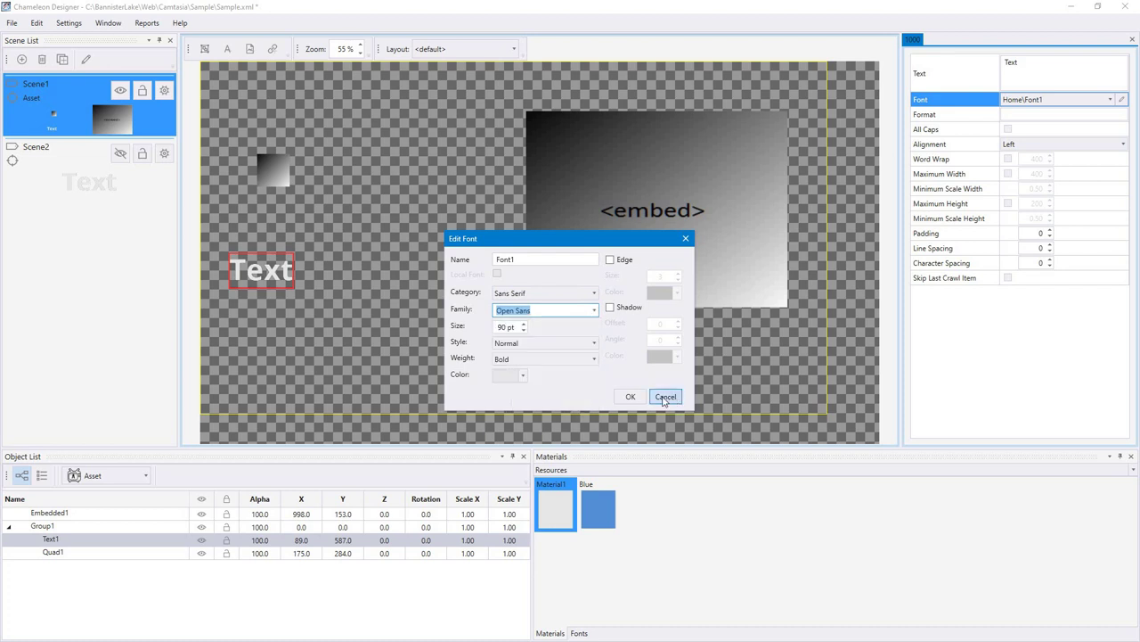
click(685, 238)
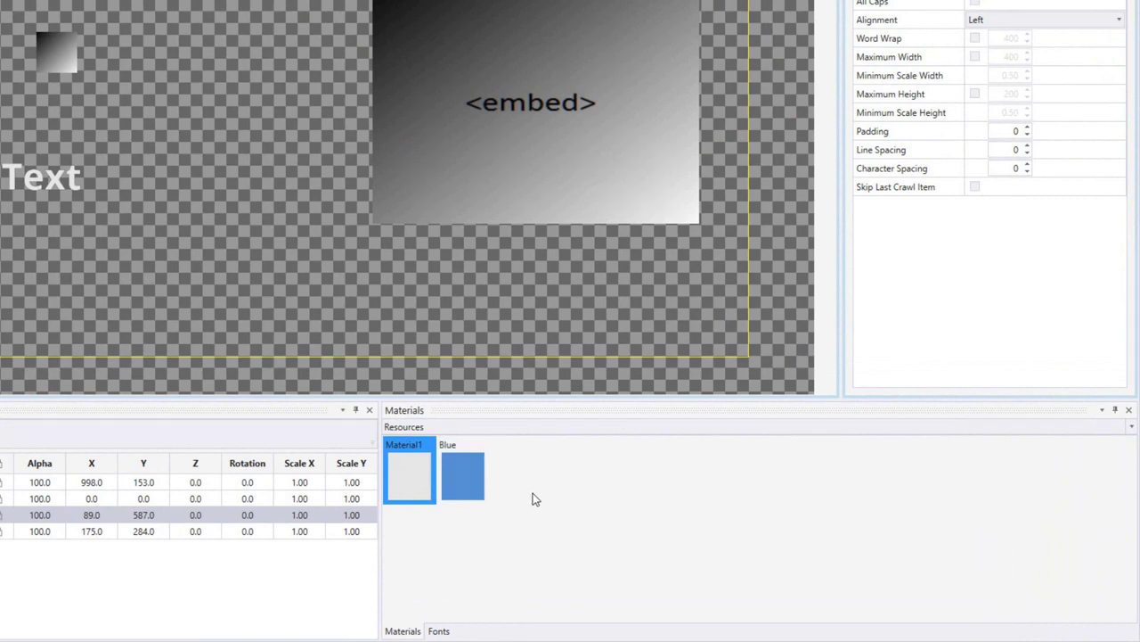
Step: Bring up the Add Material options in the Materials panel
right_click(534, 498)
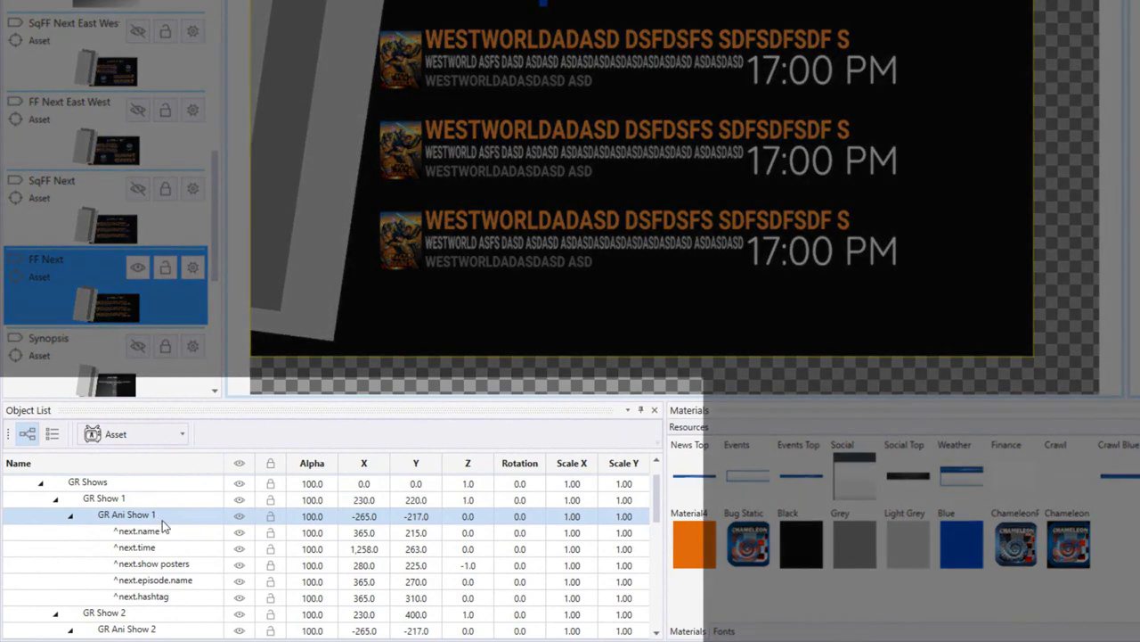
click(163, 532)
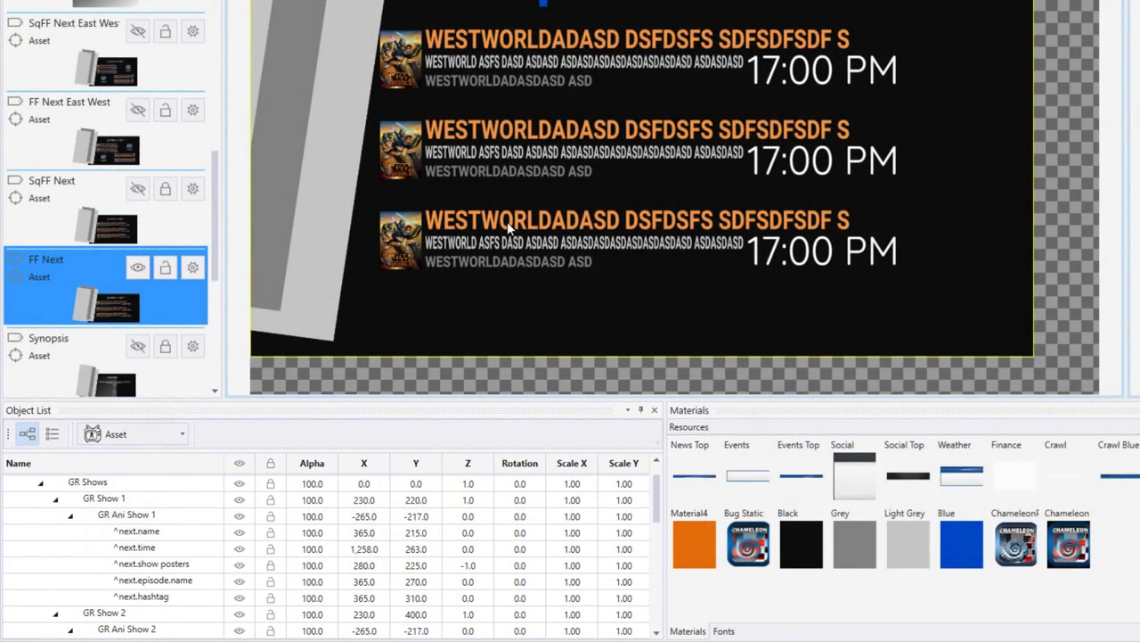
click(507, 222)
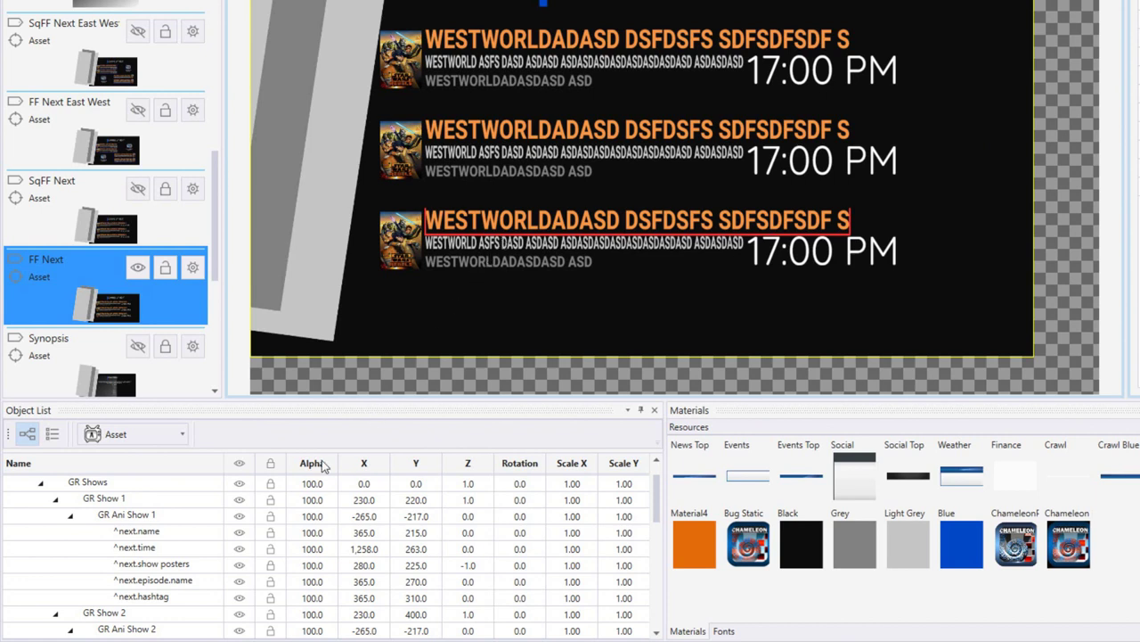
click(242, 532)
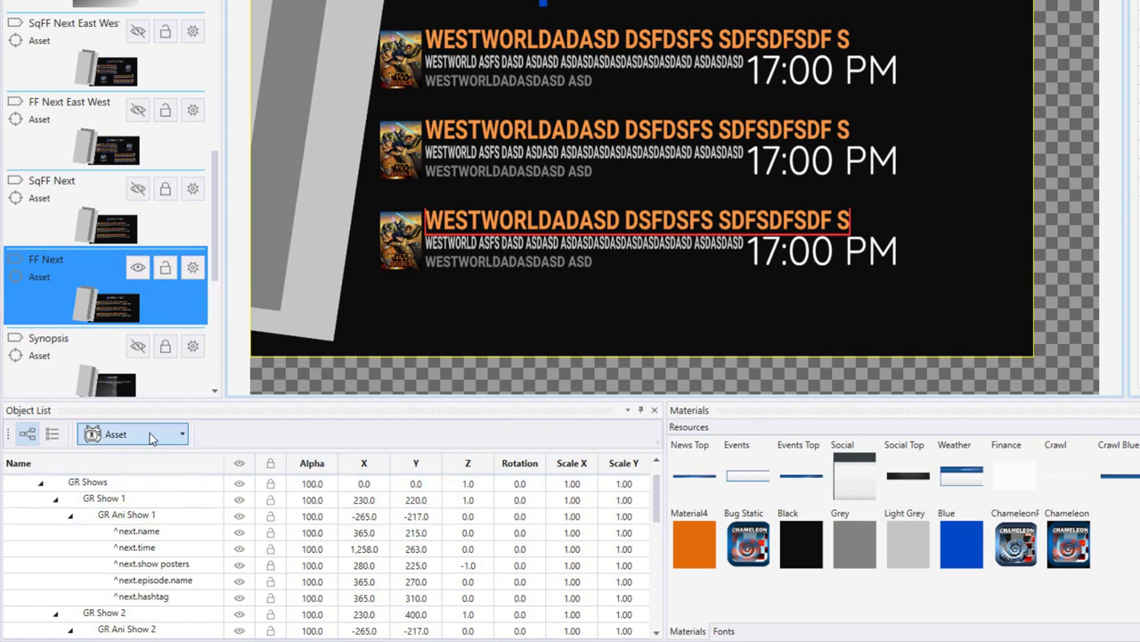
click(191, 533)
click(211, 534)
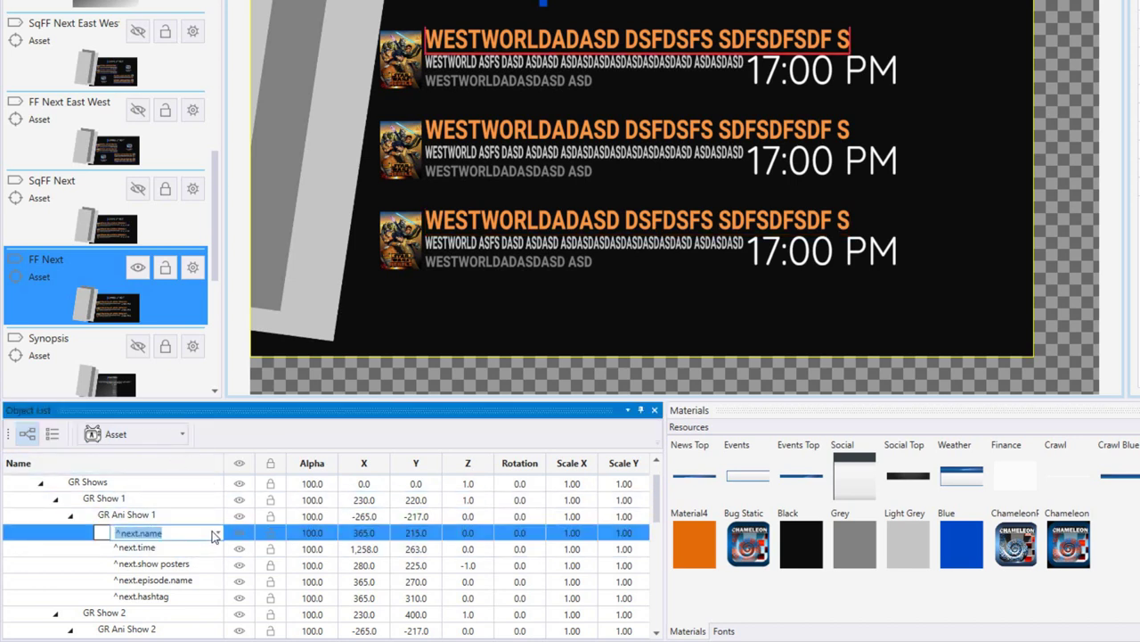
click(215, 533)
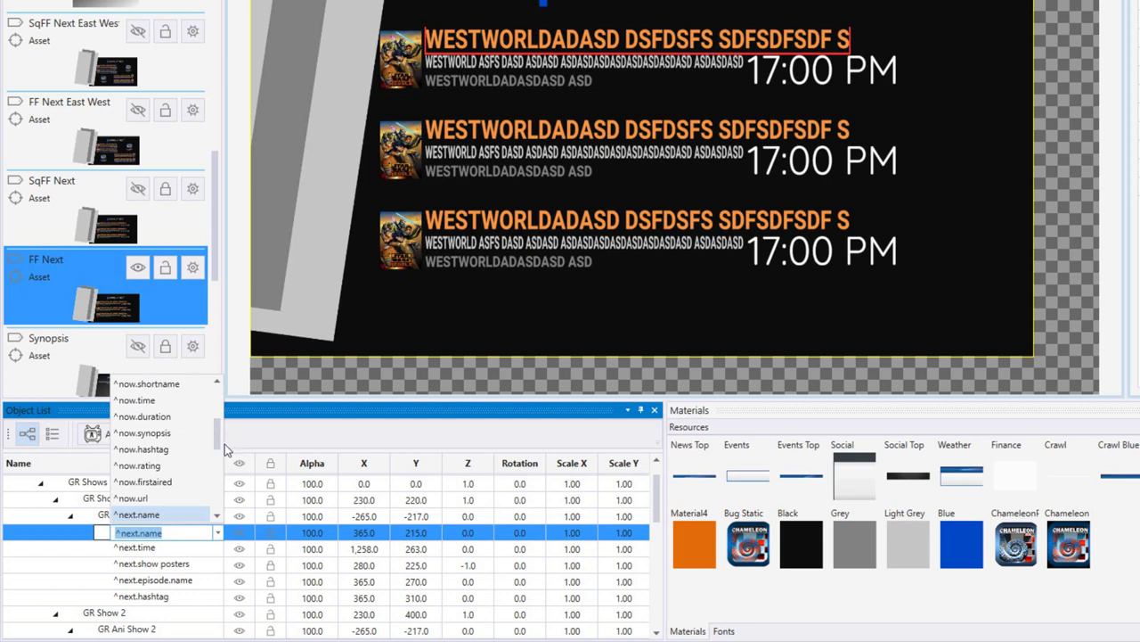
mouse_move(216, 445)
mouse_down()
mouse_move(219, 409)
mouse_move(229, 520)
mouse_move(218, 425)
mouse_up()
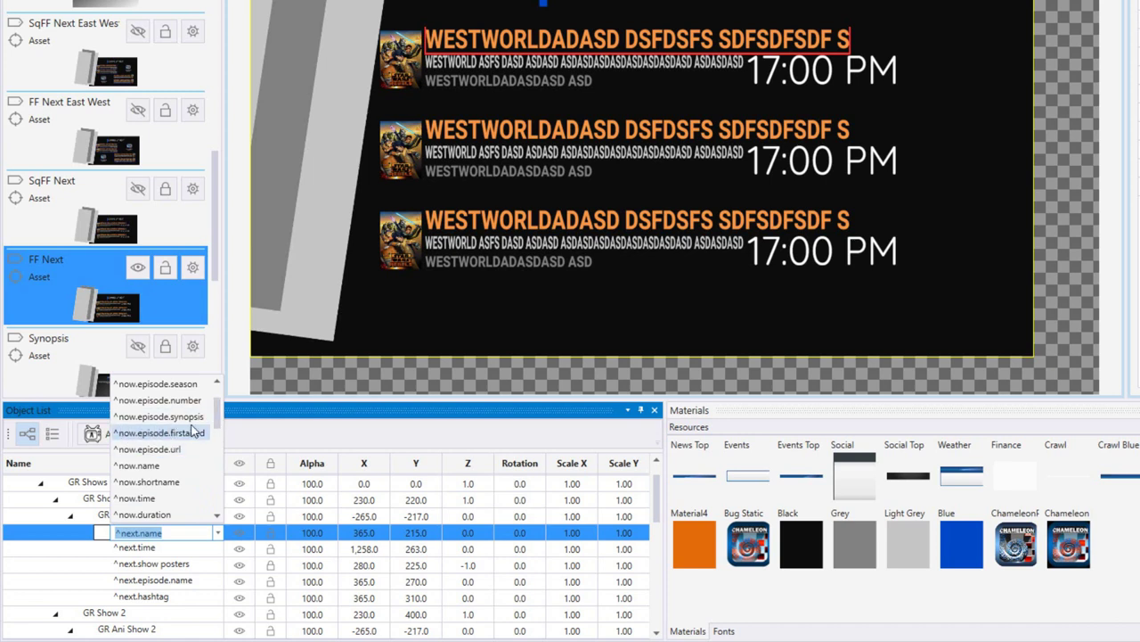
drag(219, 419, 213, 434)
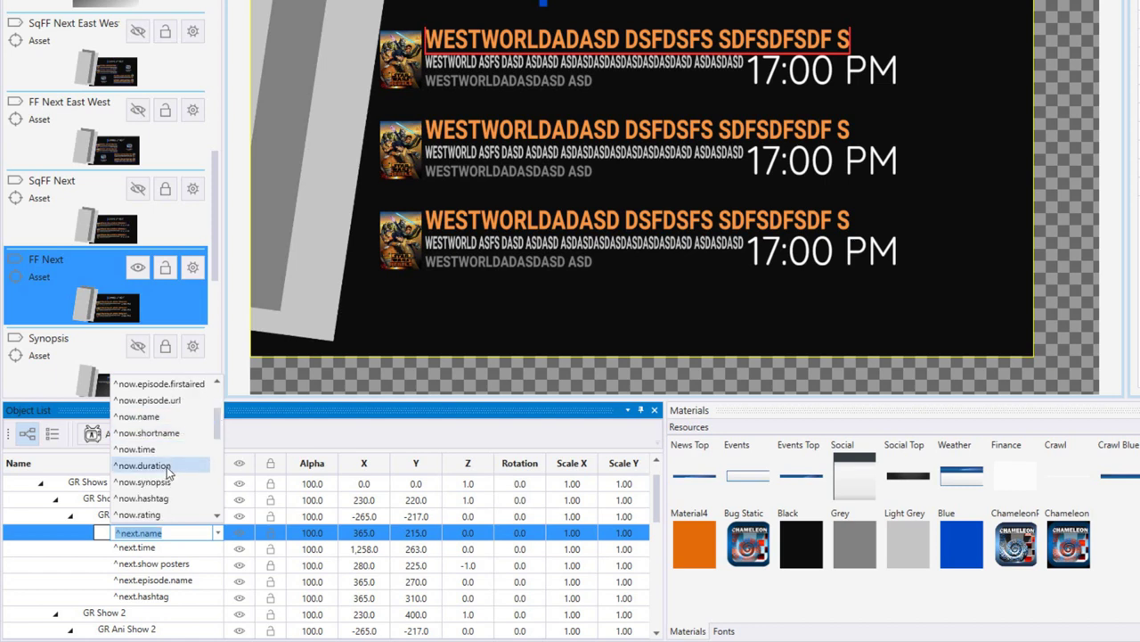
drag(219, 427, 217, 457)
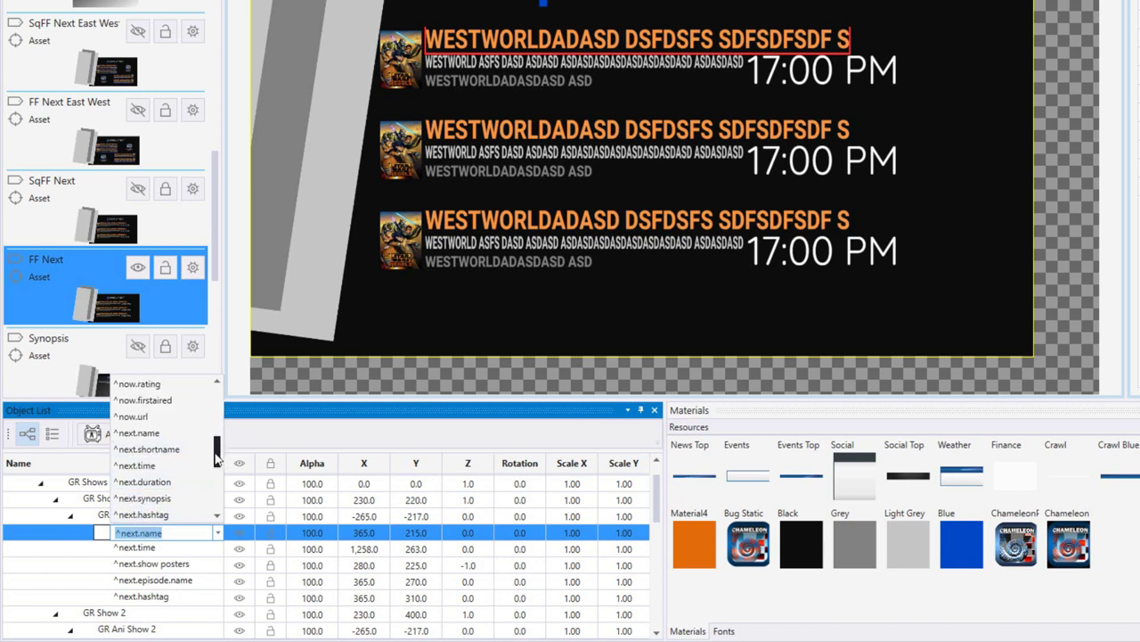
drag(217, 457, 216, 487)
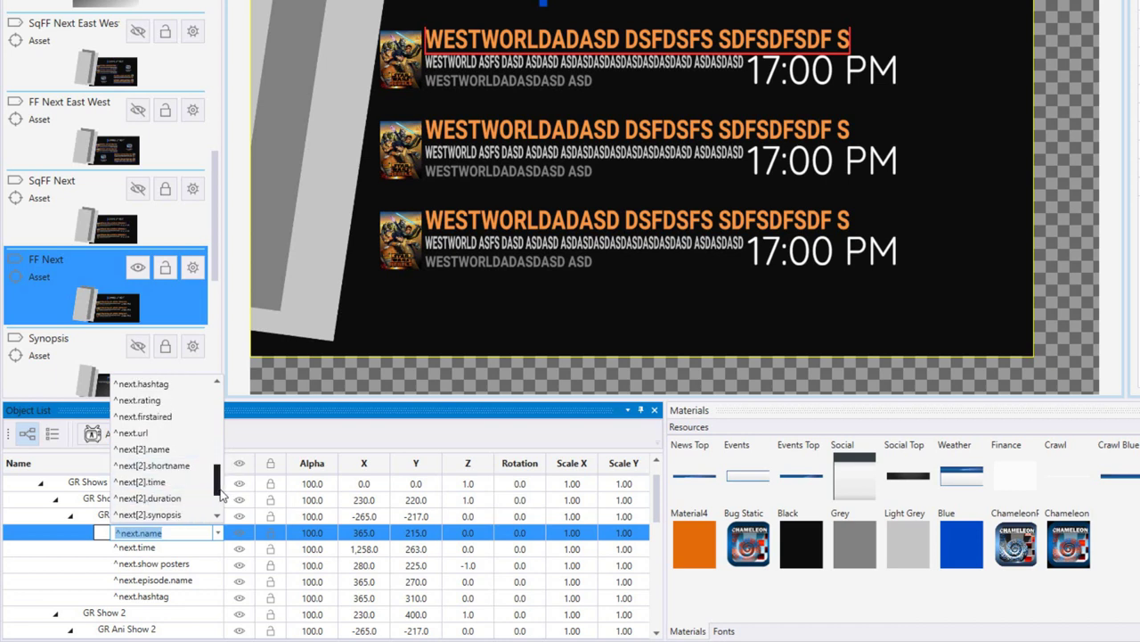
click(311, 401)
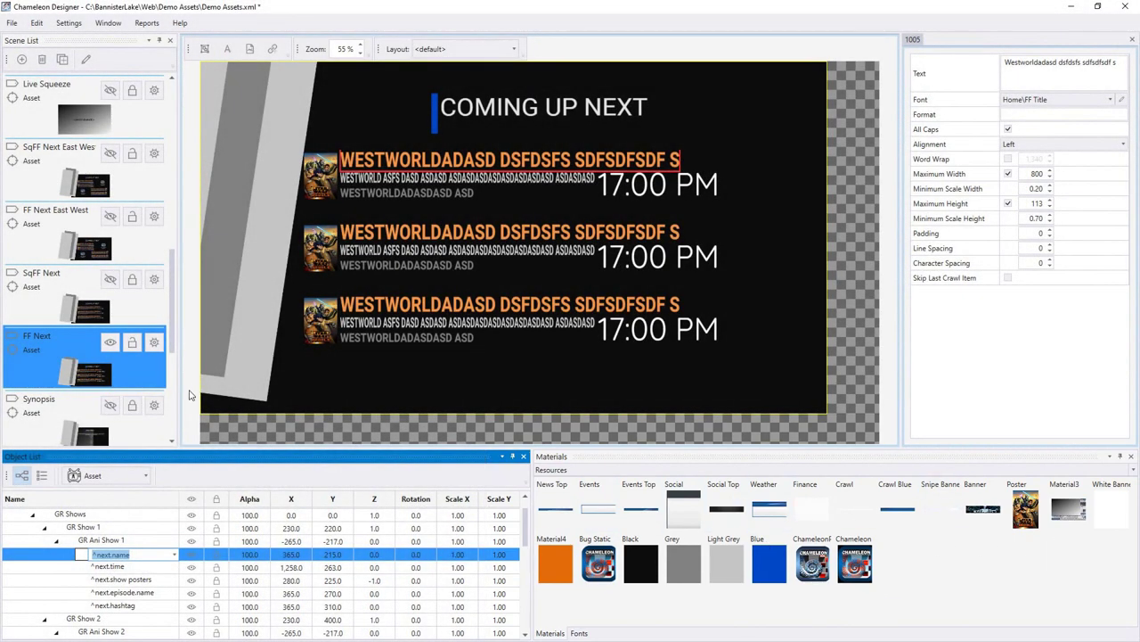
click(111, 346)
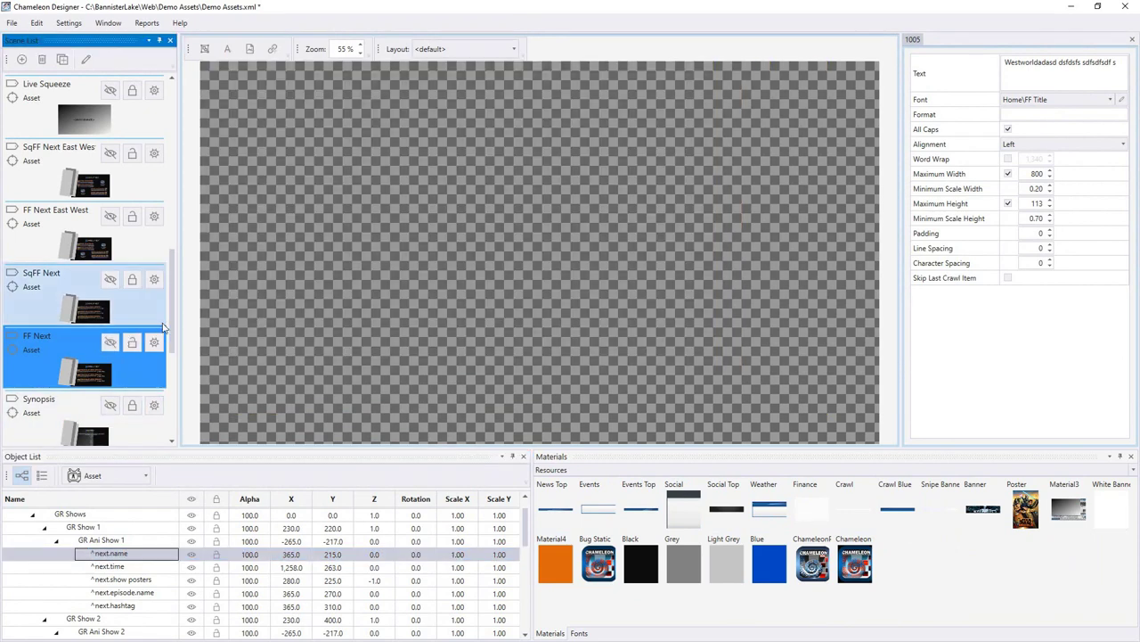
drag(174, 336, 186, 161)
click(108, 93)
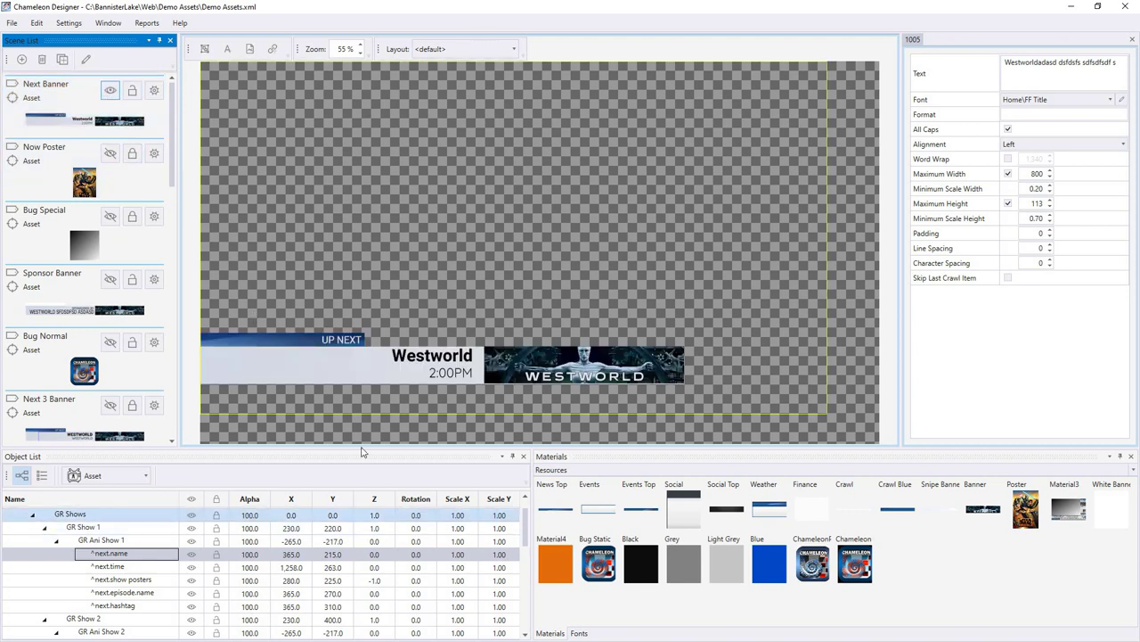
click(382, 402)
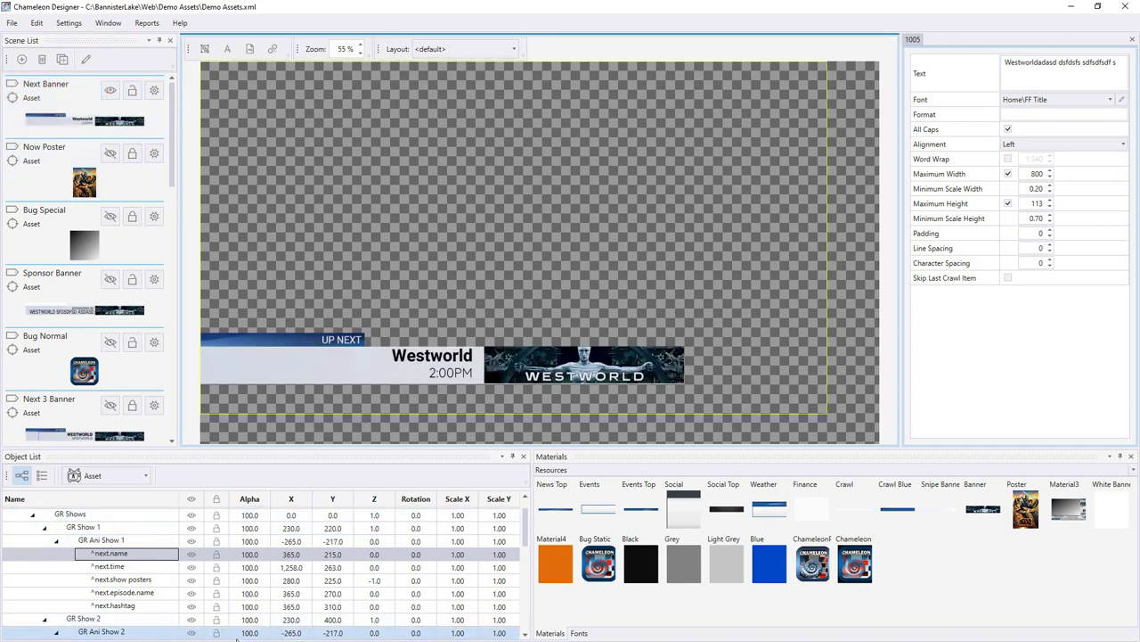
drag(527, 526, 526, 567)
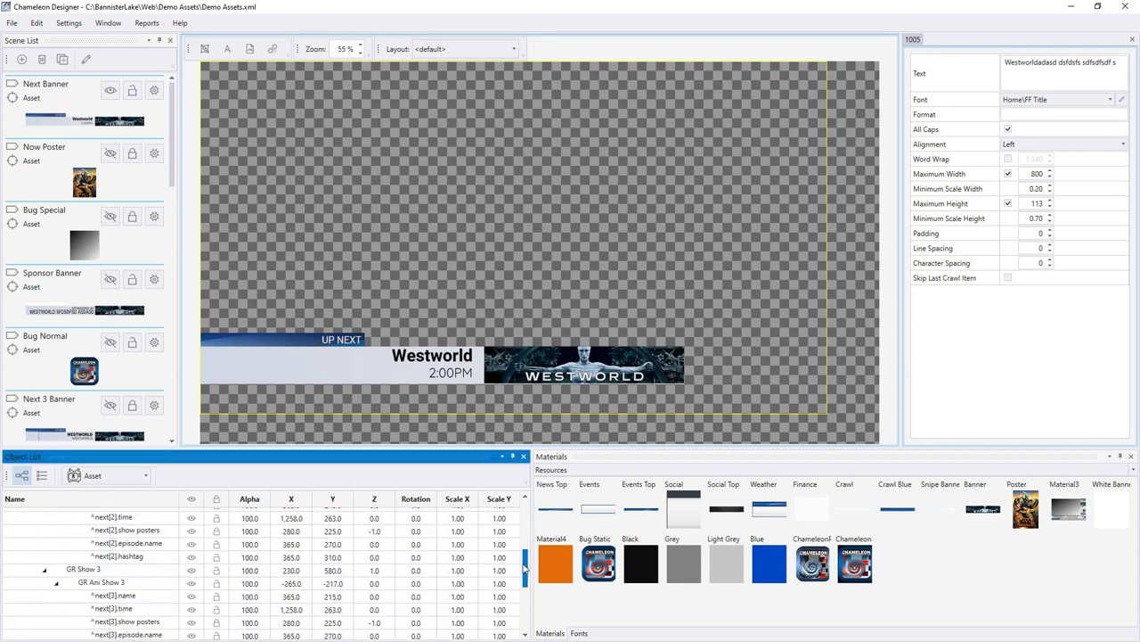
click(136, 593)
click(114, 609)
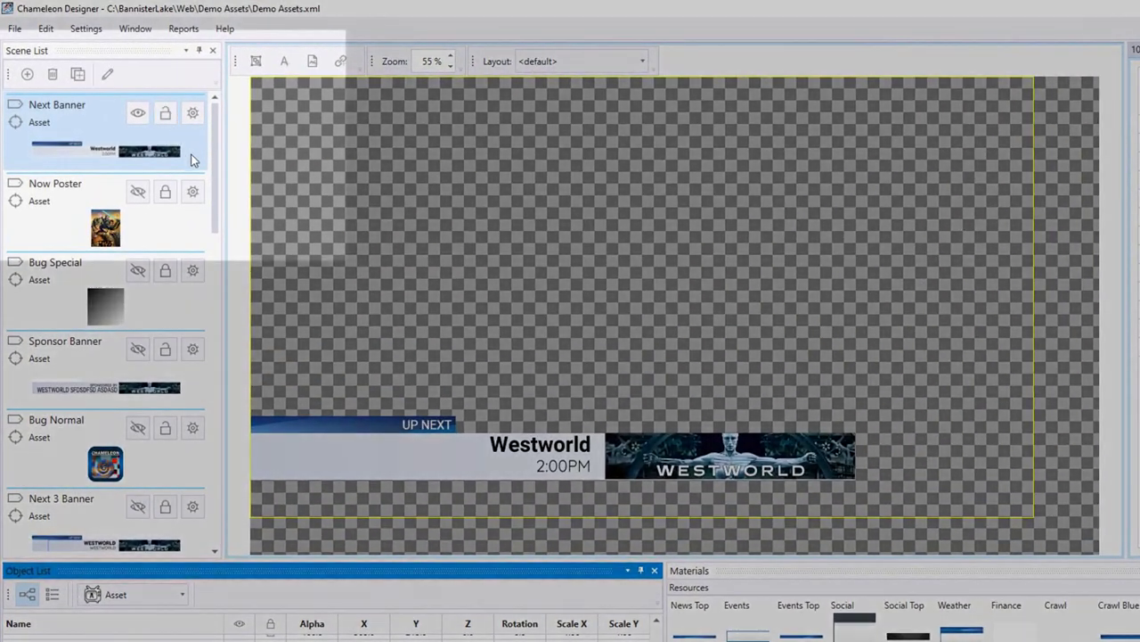
click(156, 127)
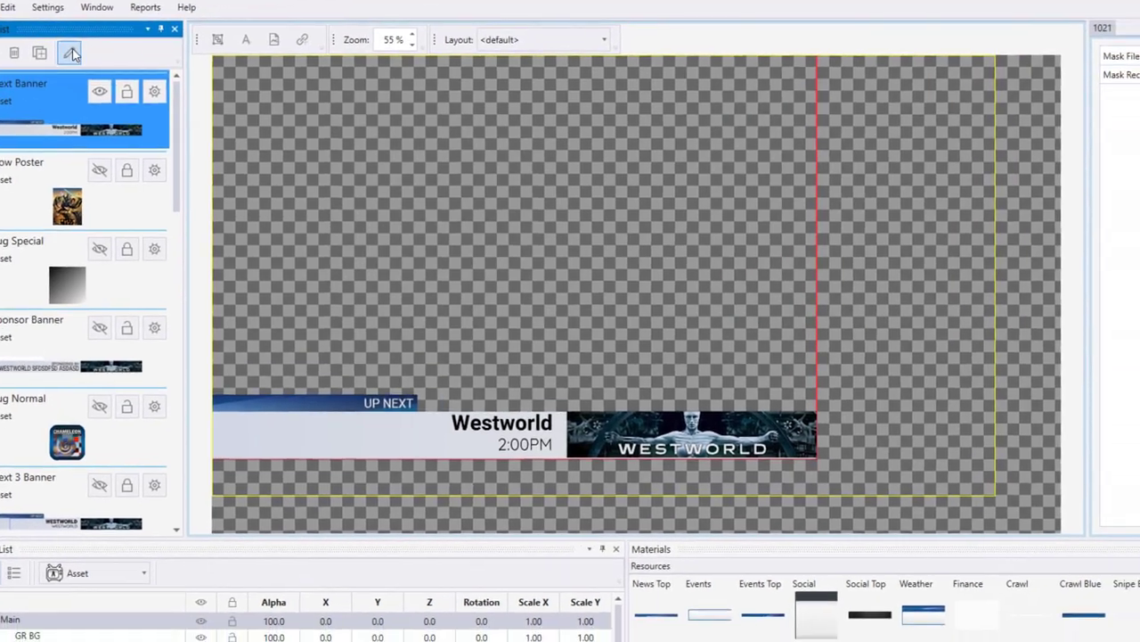
click(71, 53)
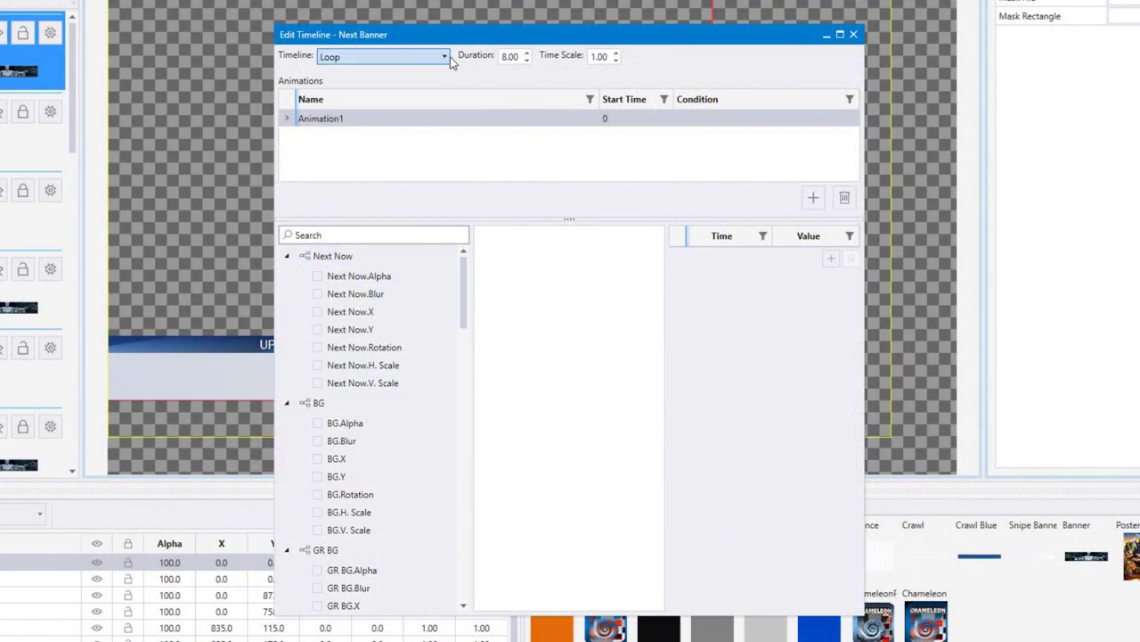
click(444, 56)
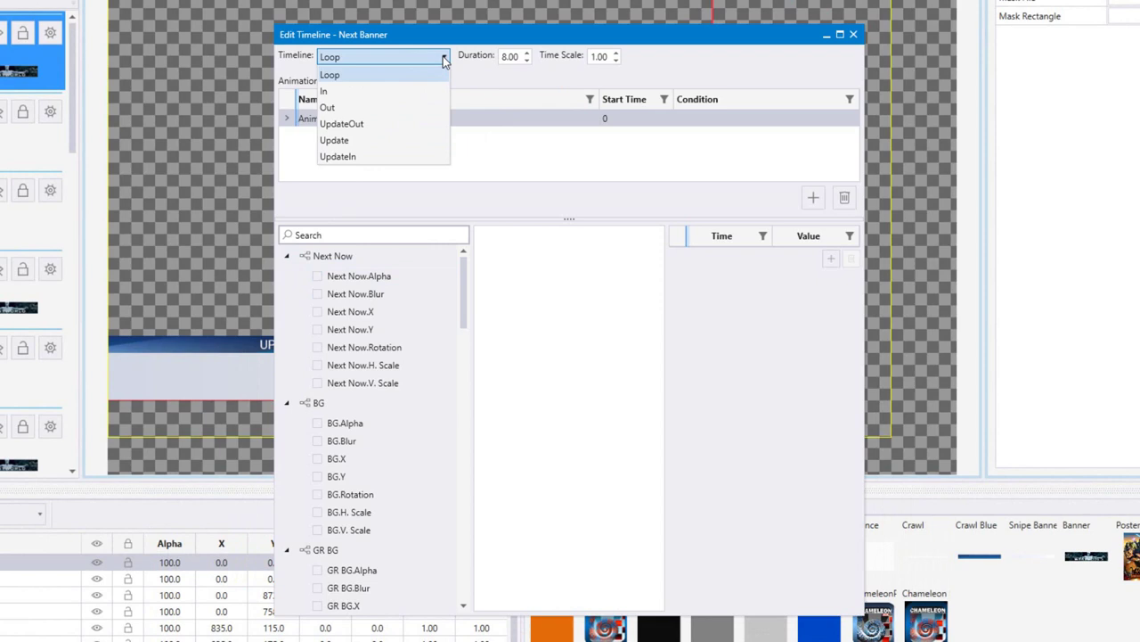
click(327, 92)
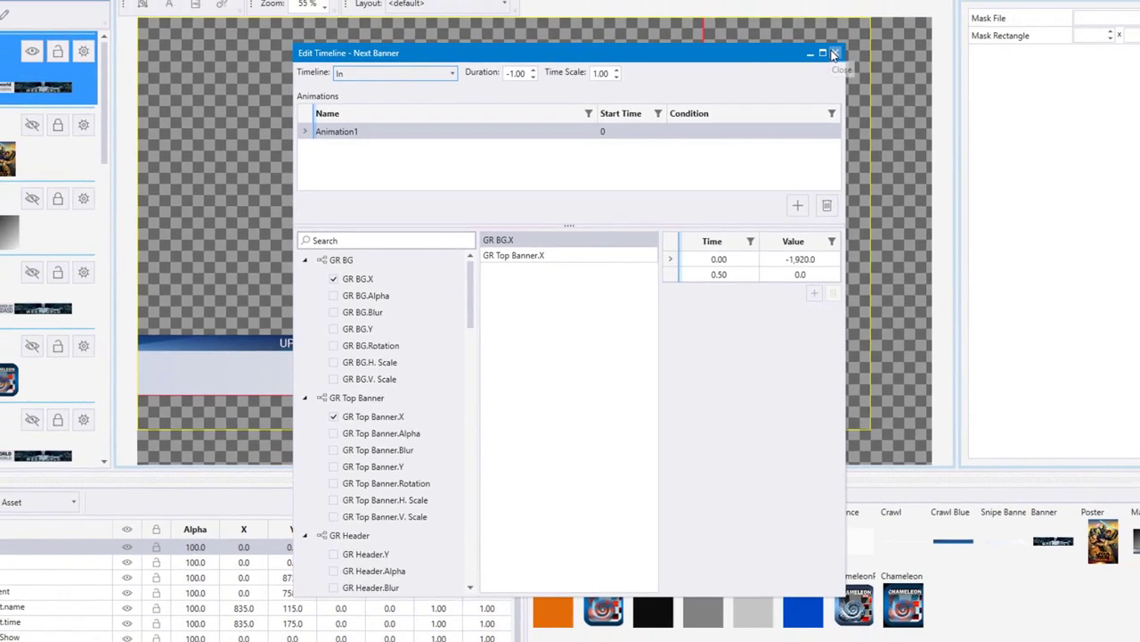
click(853, 35)
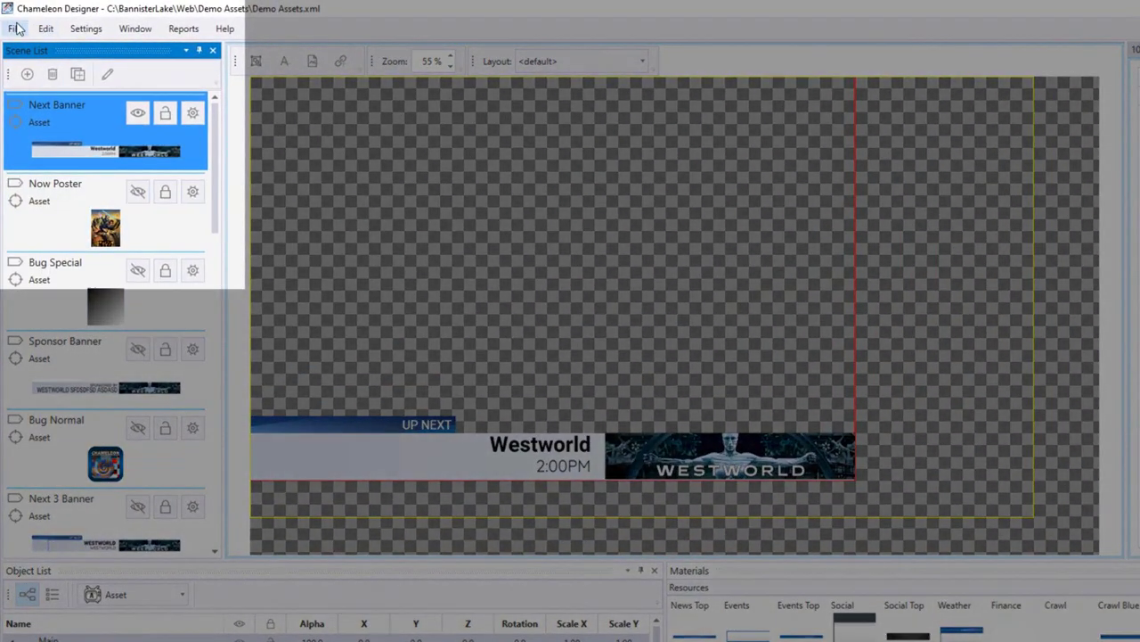
Step: Bring up the Publish Project dialog for Demo Assets from the File menu
click(16, 28)
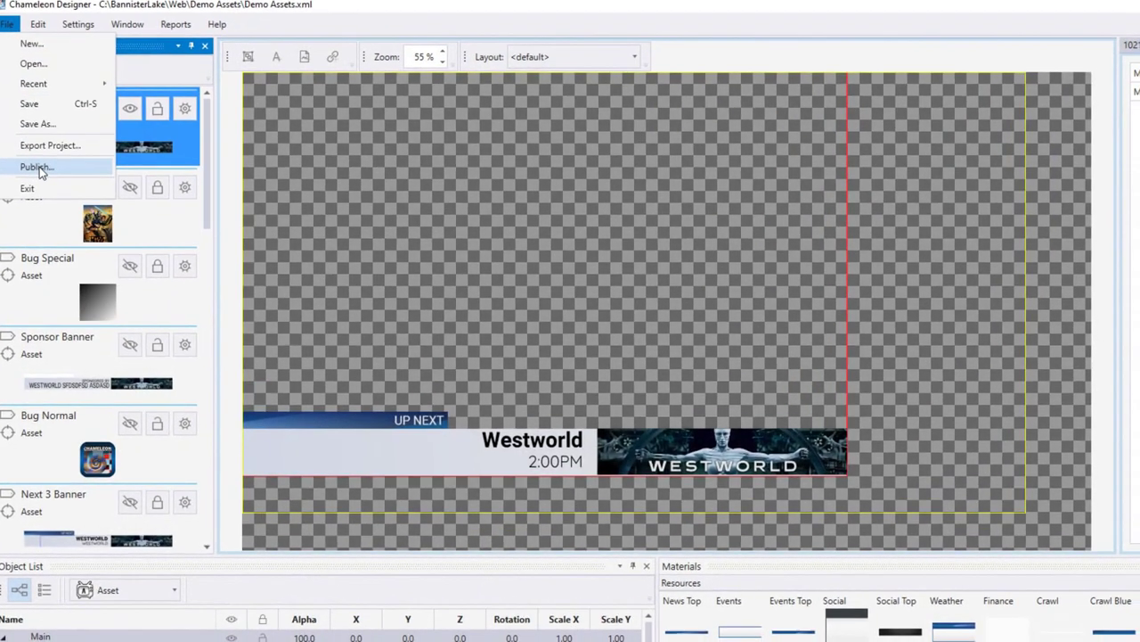
click(35, 167)
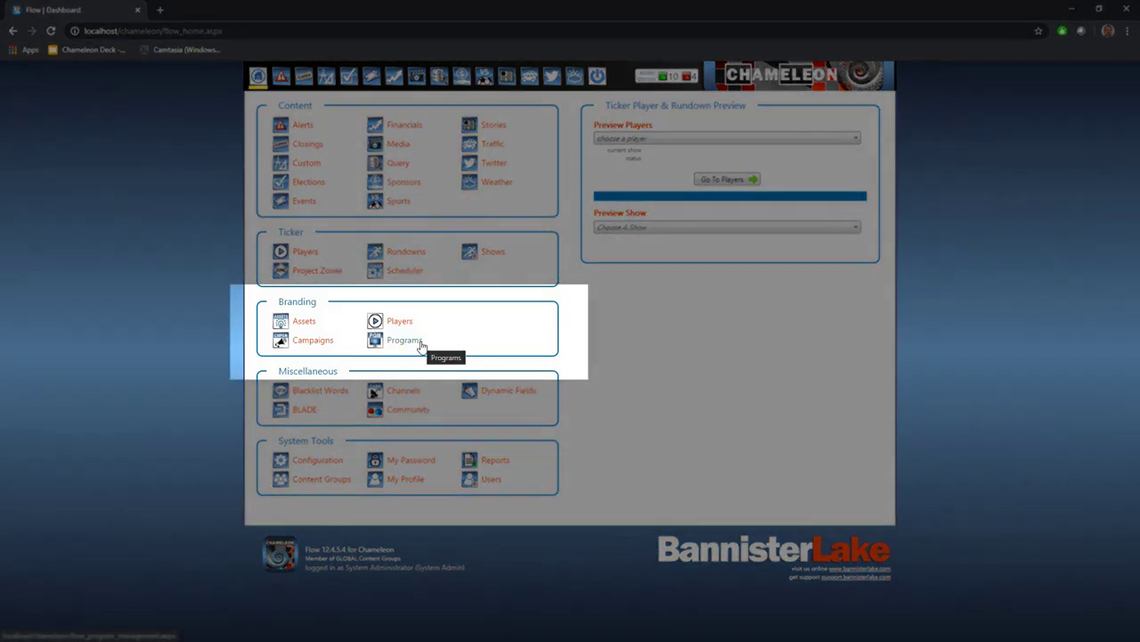
Step: Edit the Better Call Saul program, open its Dynamic Field Editor and list poster images
click(420, 344)
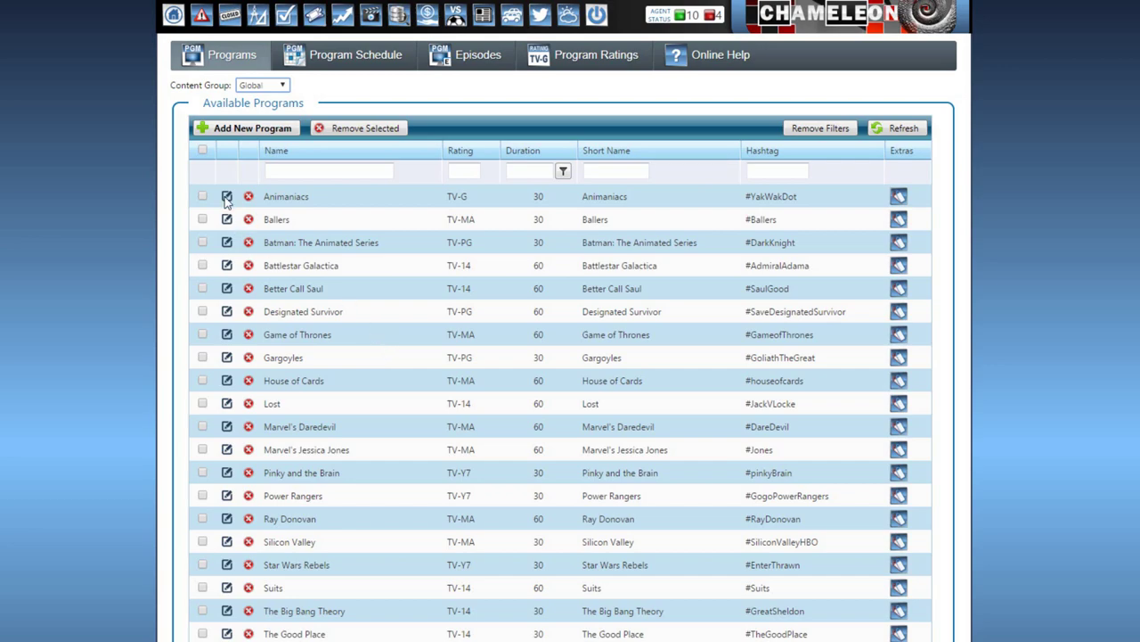
click(226, 288)
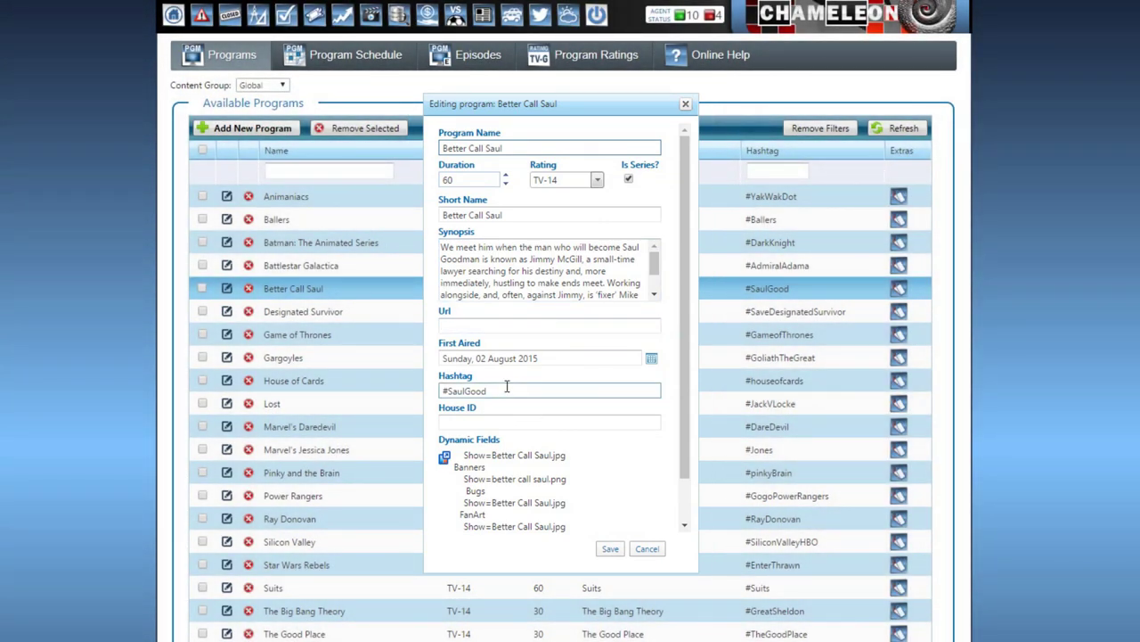
drag(518, 390, 431, 393)
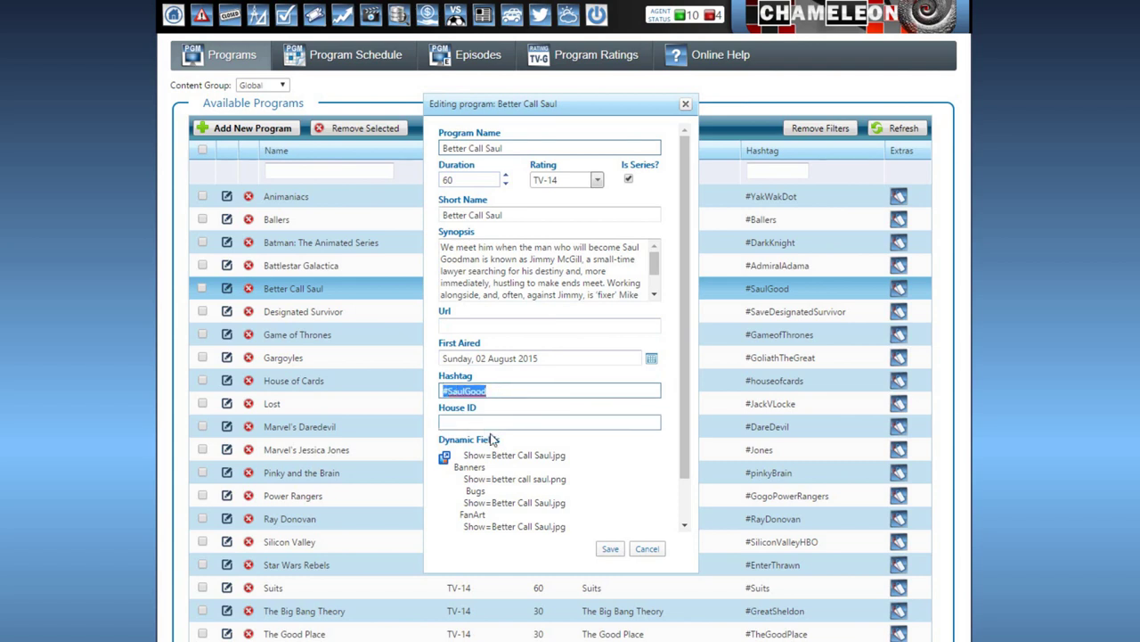
click(529, 326)
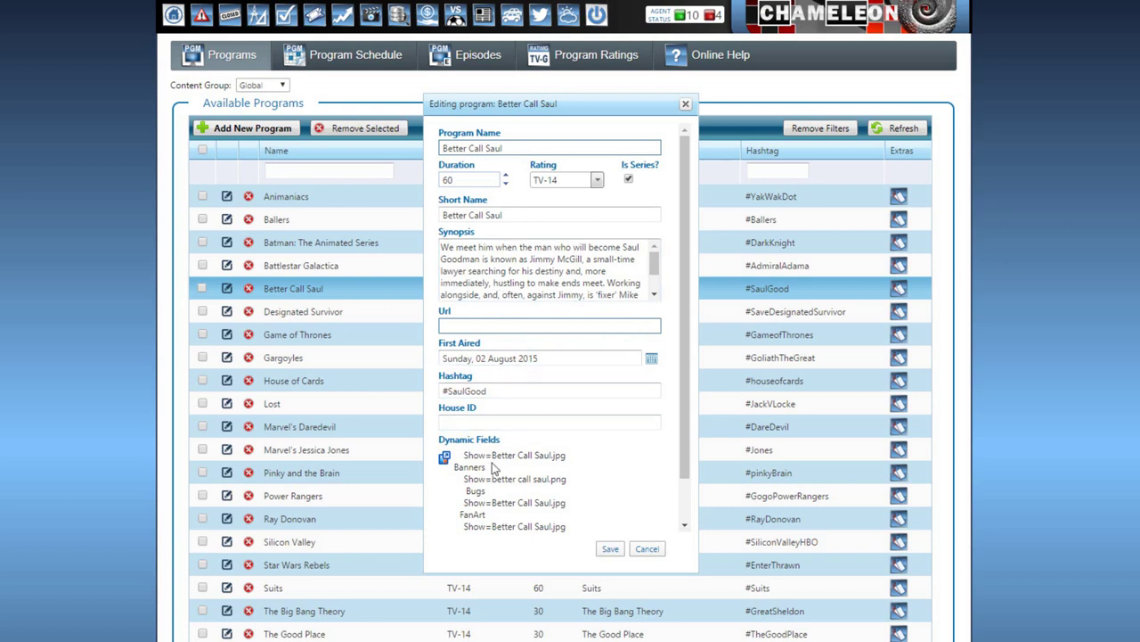
click(444, 458)
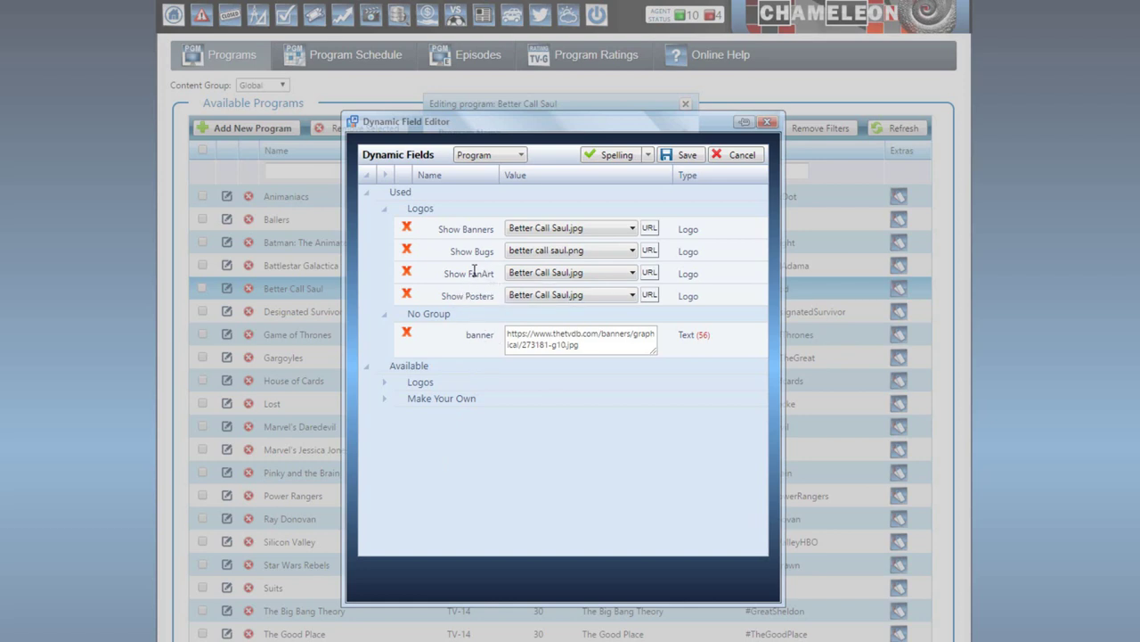
click(633, 295)
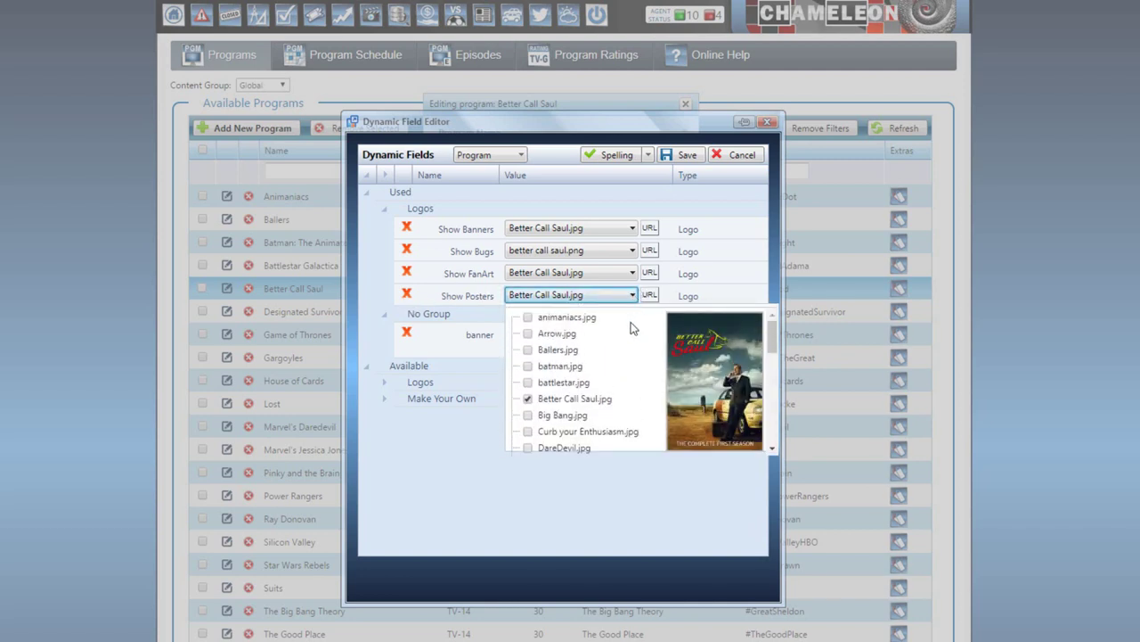
Step: Try batman.jpg as show poster, revert to Better Call Saul.jpg, and cancel both editors
click(528, 365)
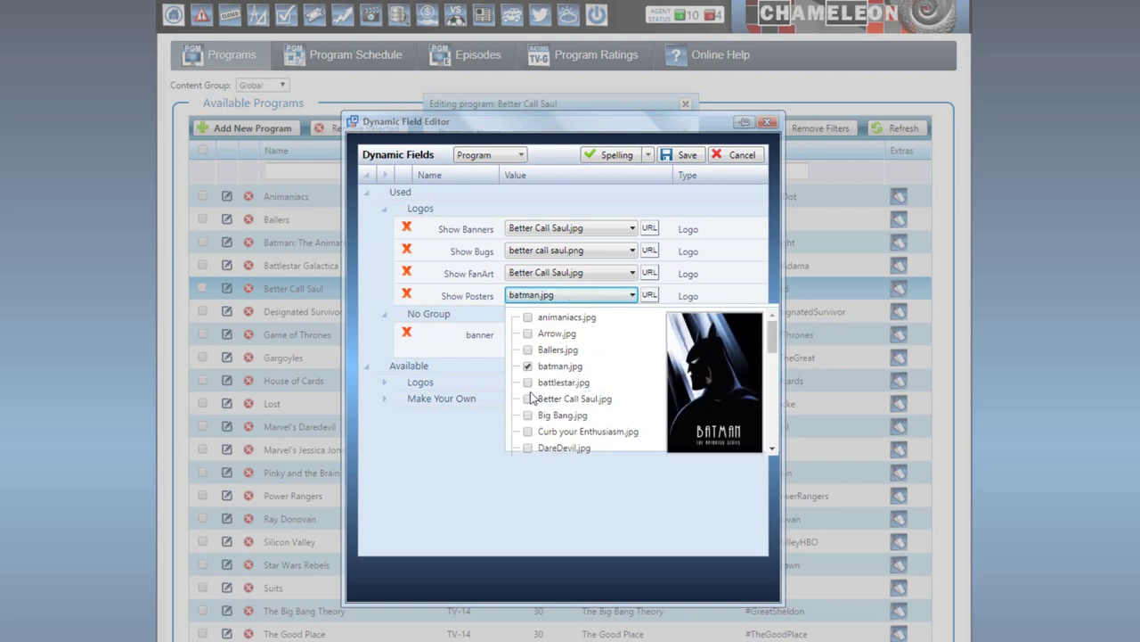
click(528, 399)
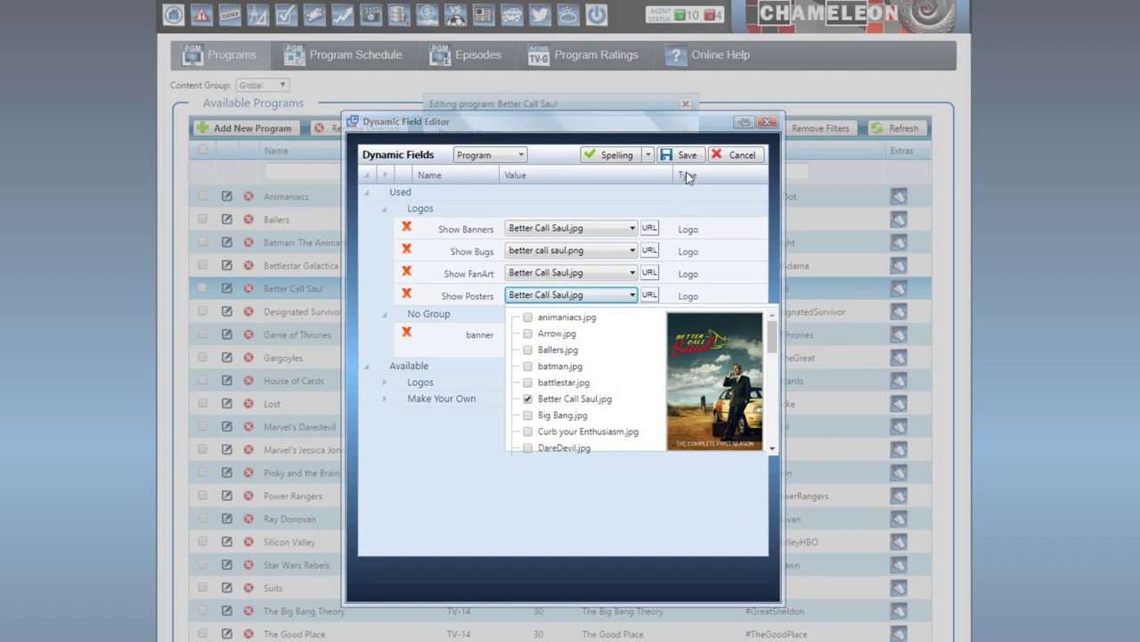
click(769, 123)
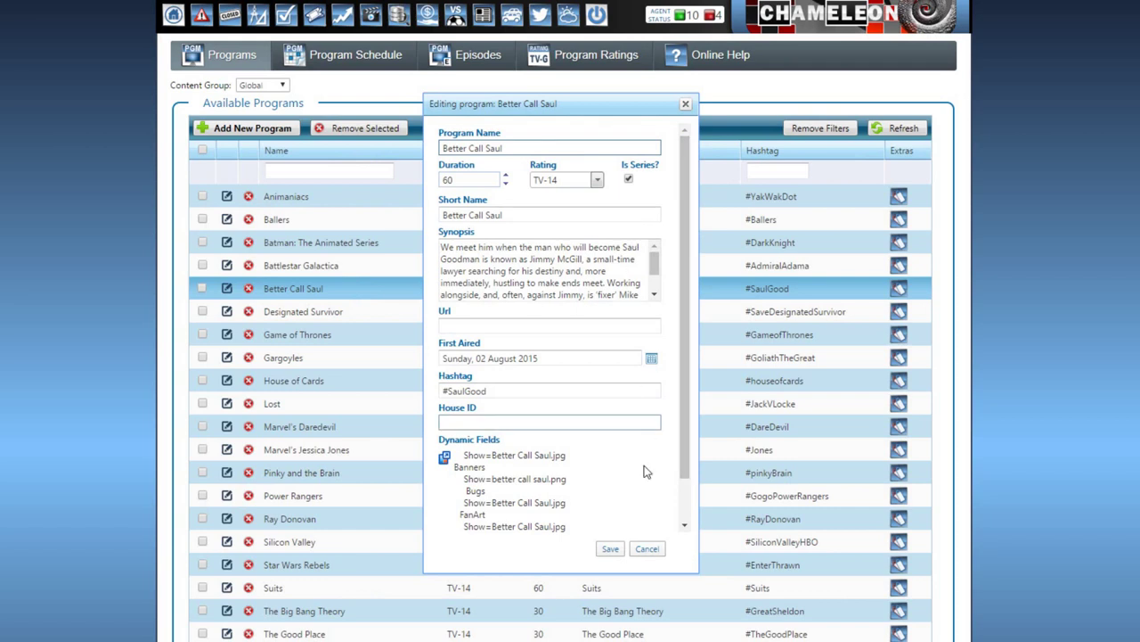
click(660, 548)
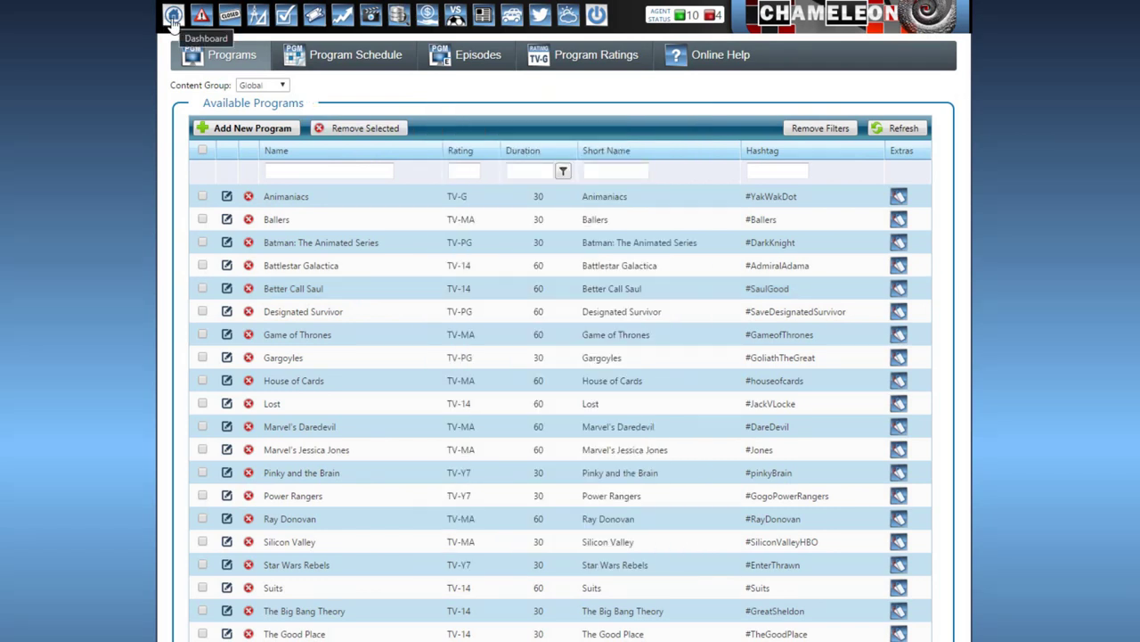
Step: On the Program Schedule page, choose the Demo East WEB channel and the Ballers program
click(369, 64)
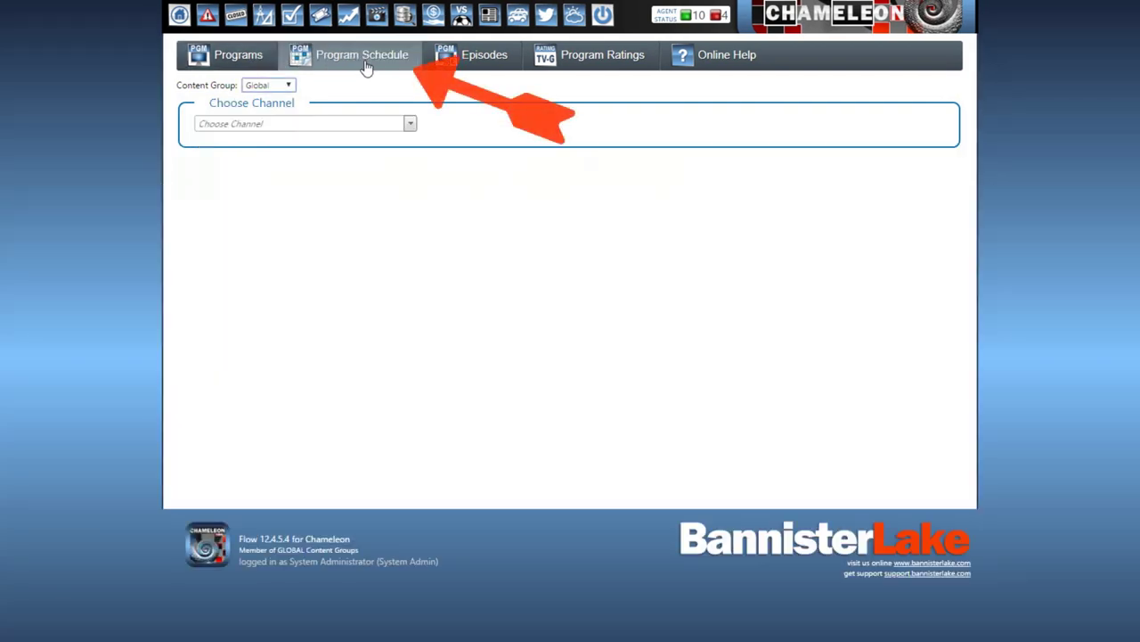
click(410, 124)
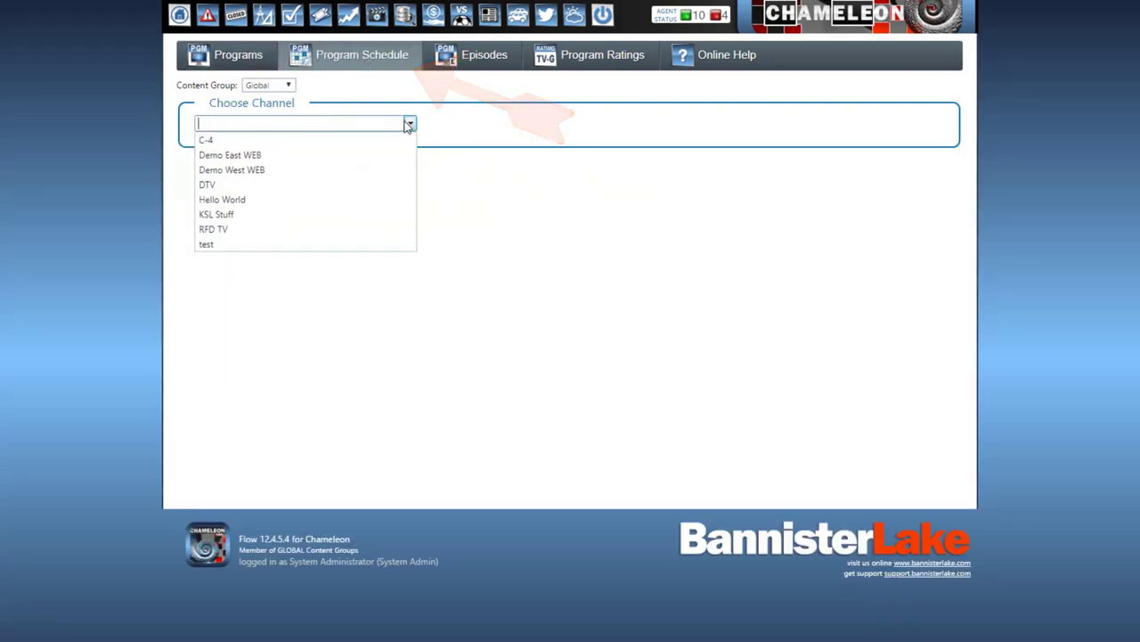
click(257, 156)
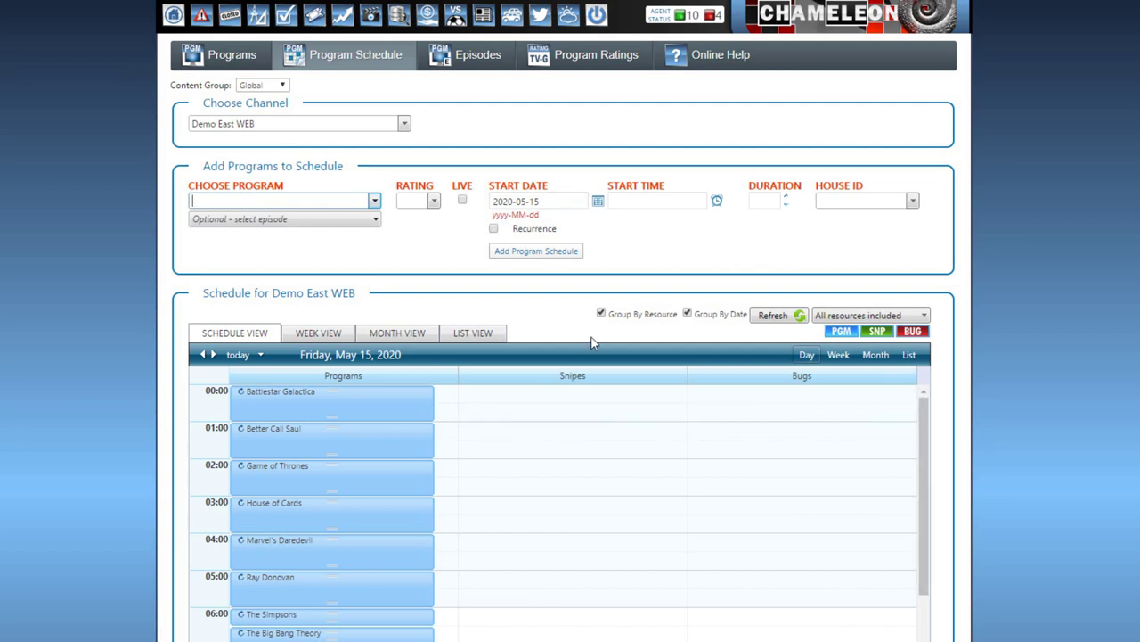
scroll(491, 383, down, 1)
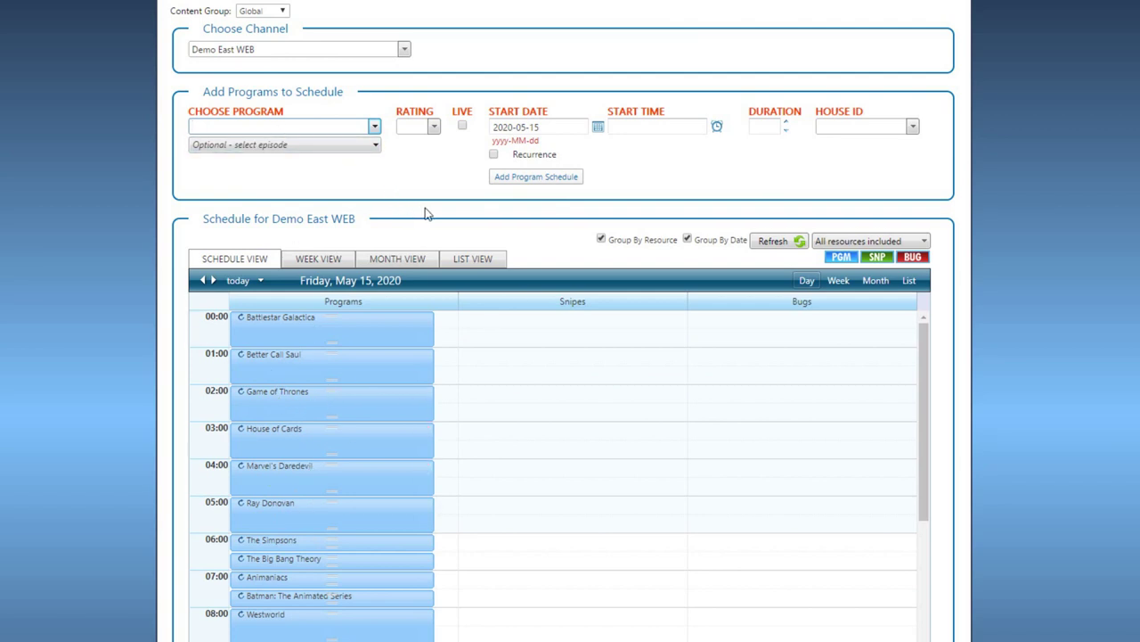
scroll(425, 214, up, 2)
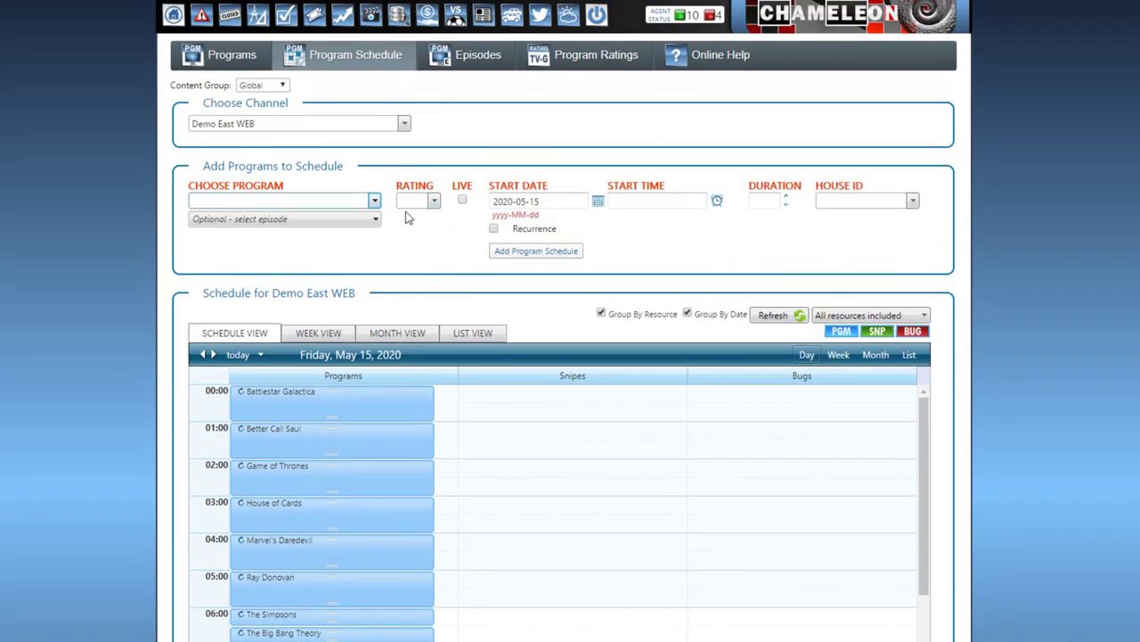
click(374, 201)
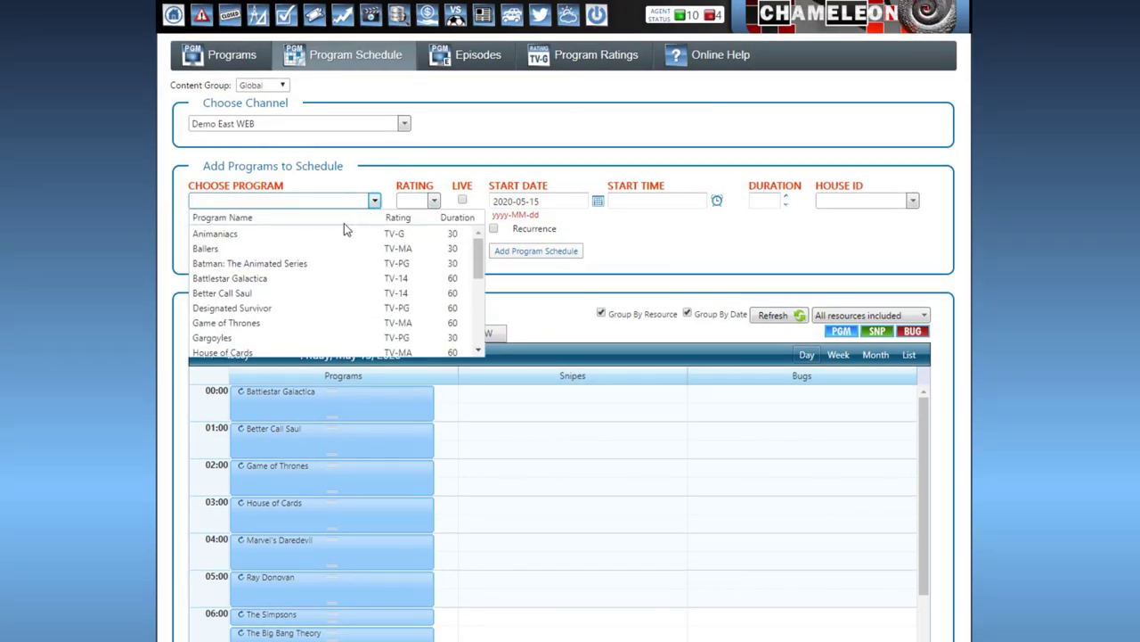
click(257, 252)
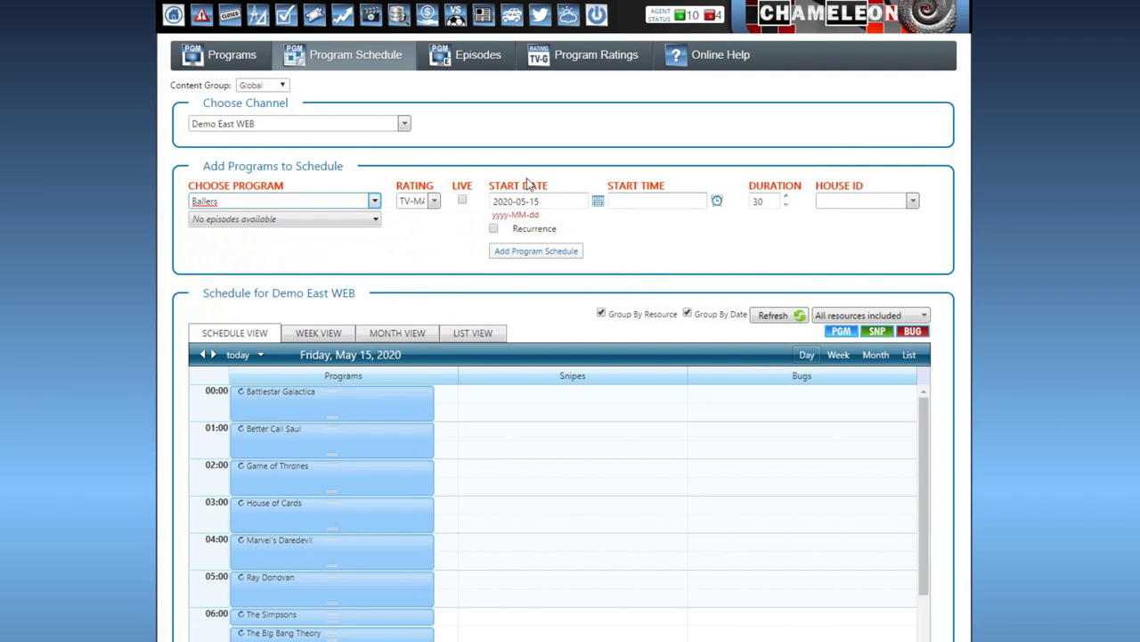
Step: Set the Ballers start time to 06:30 with daily recurrence
click(716, 201)
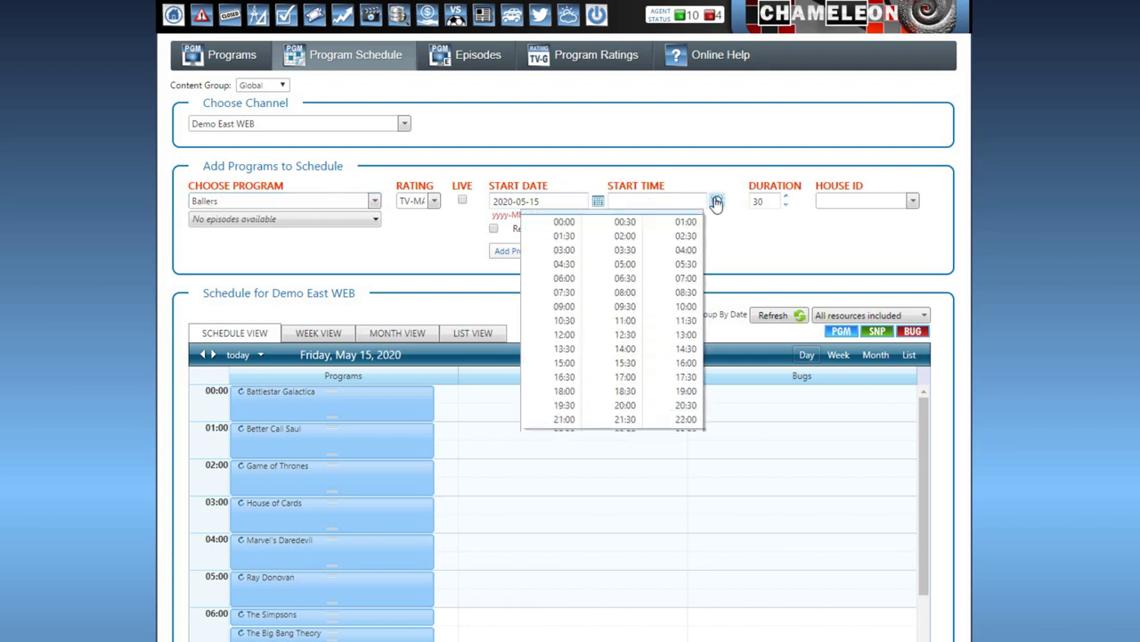
click(627, 279)
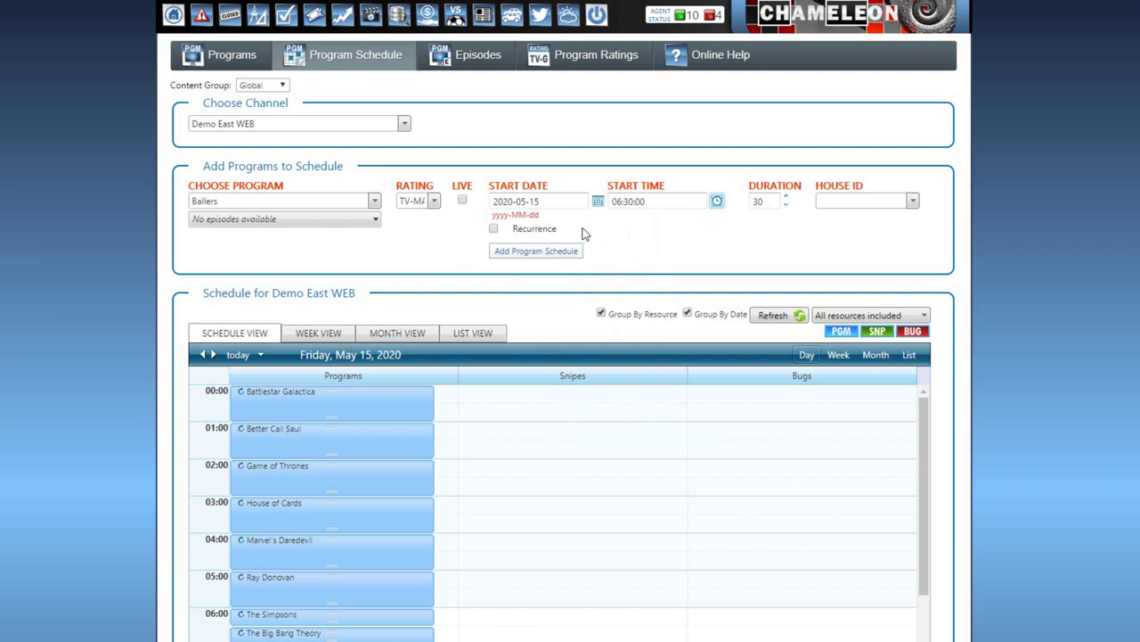
click(497, 230)
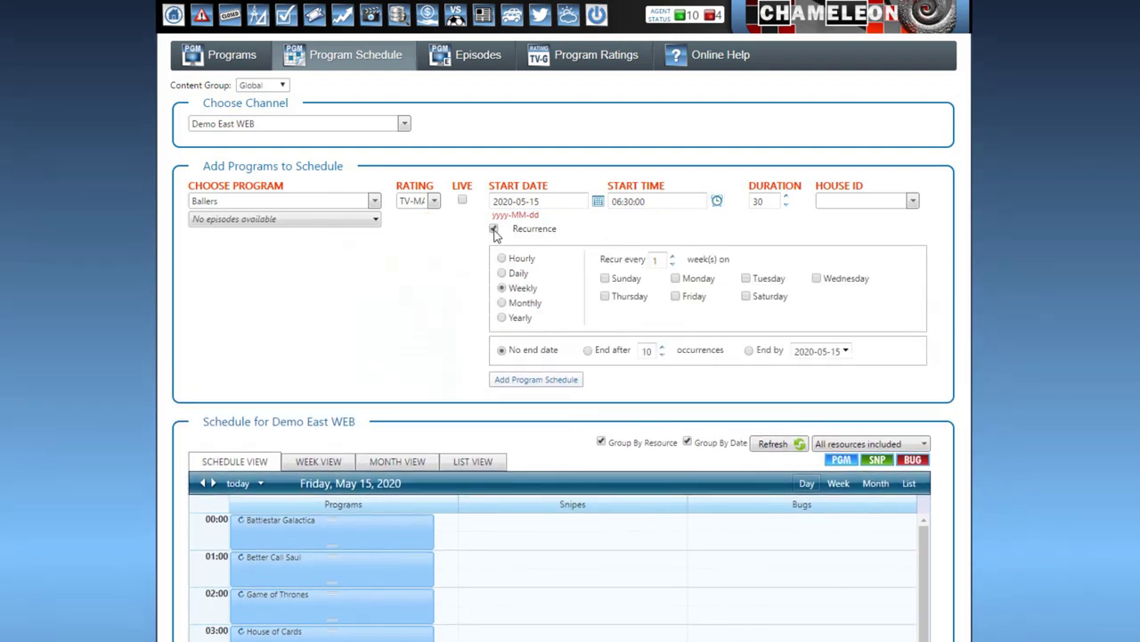
click(502, 273)
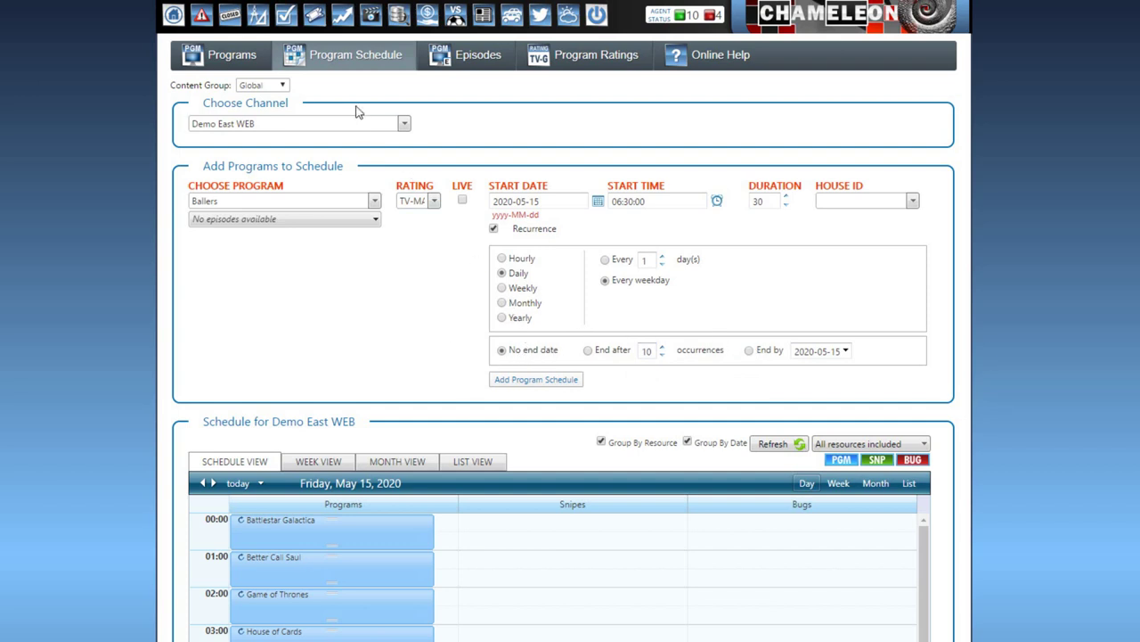
click(458, 61)
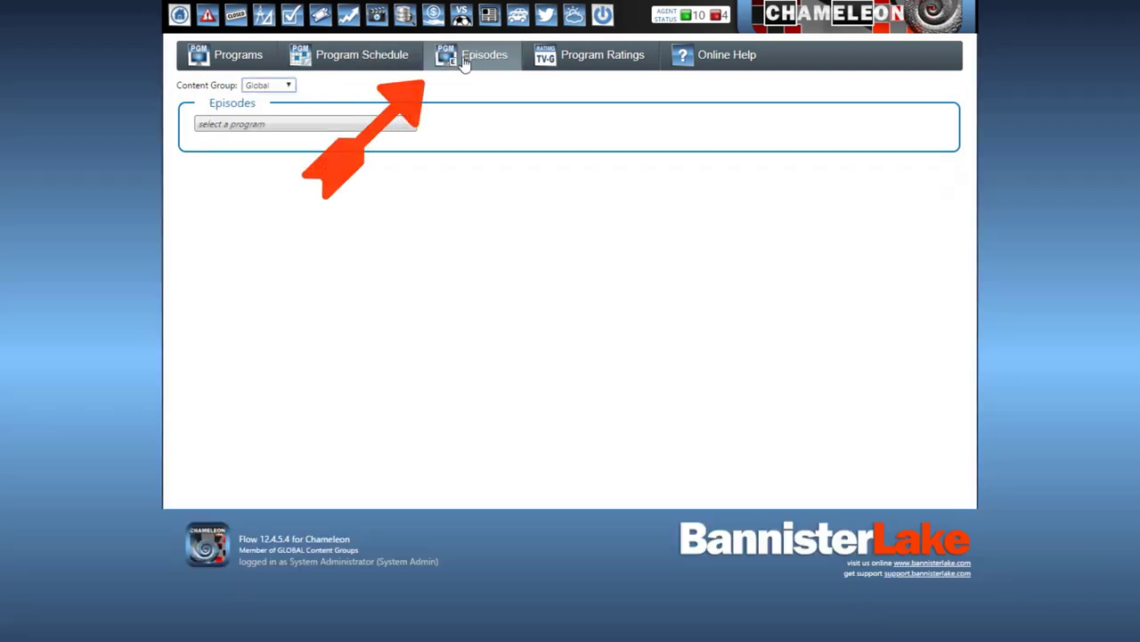
Step: Show Battlestar Galactica's episodes, find no records, and return to the dashboard
click(247, 124)
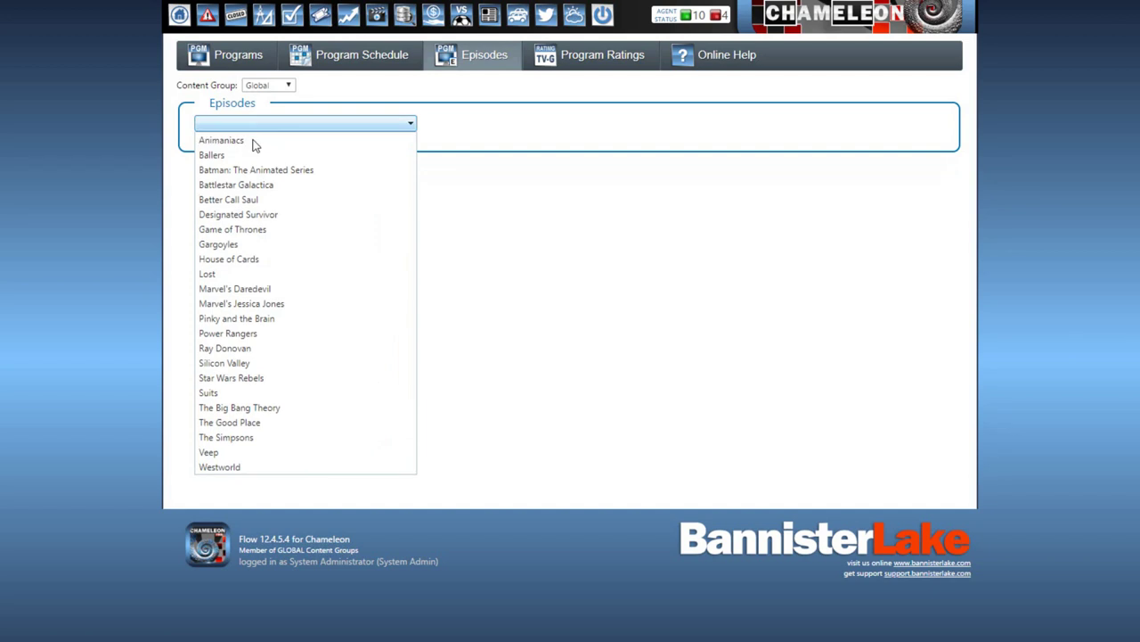
click(258, 184)
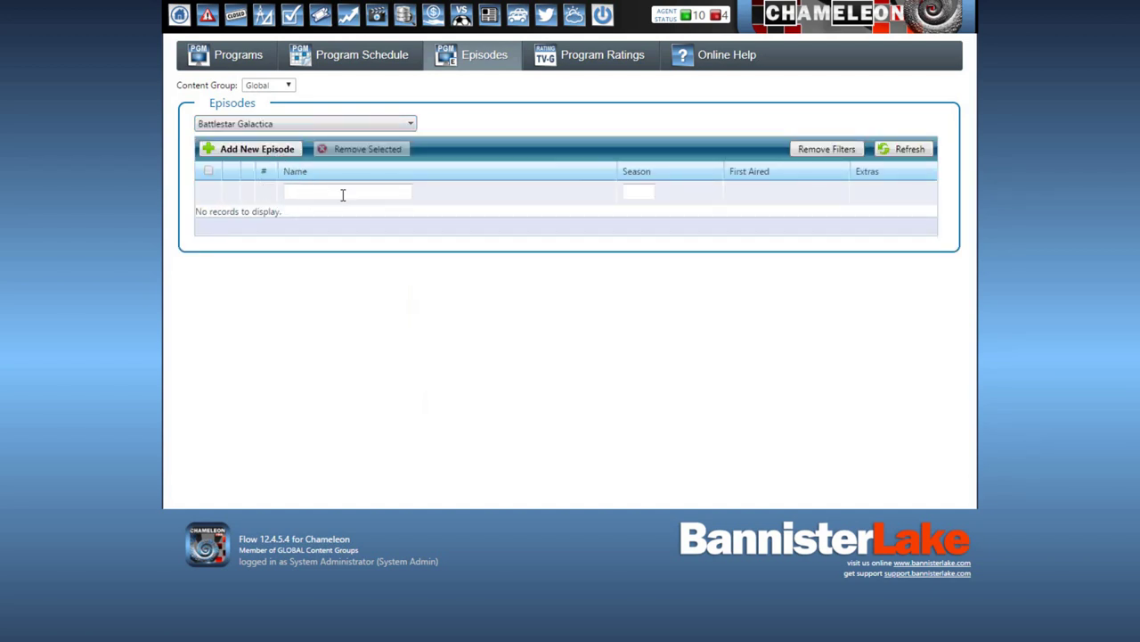
click(178, 16)
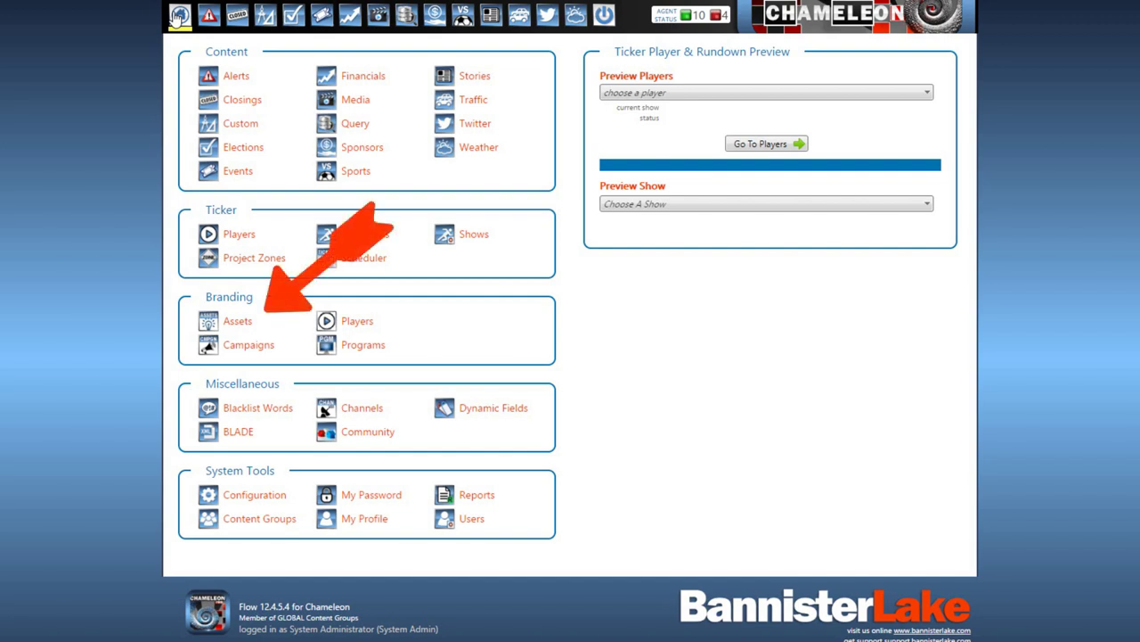
Step: Open Branding Assets to list the seven web-format assets
click(238, 322)
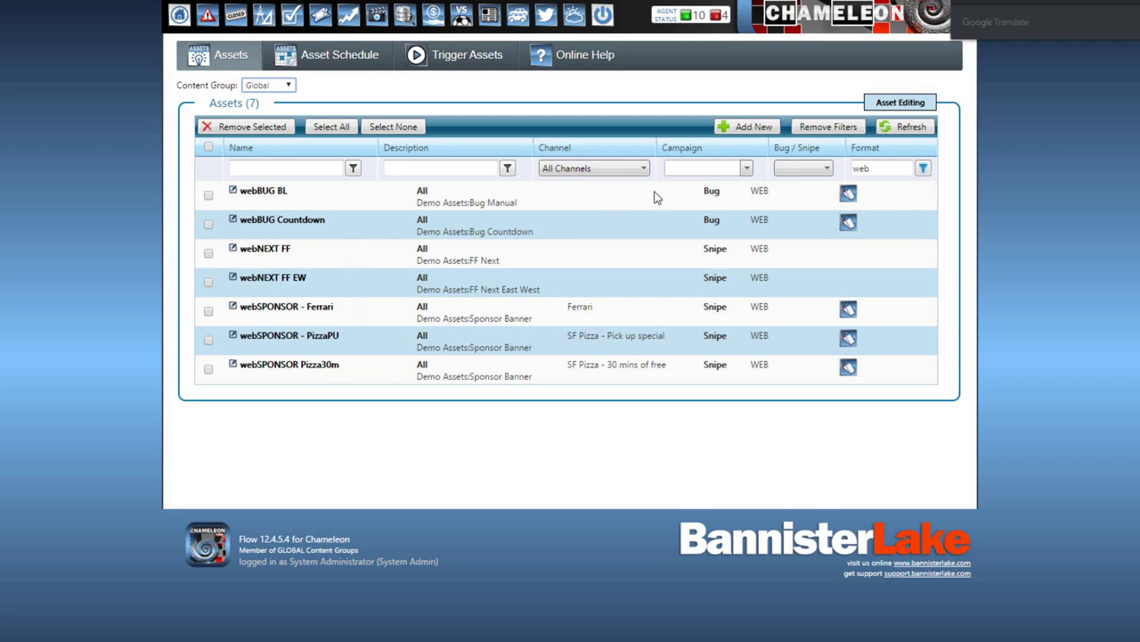
Step: Create a new asset 'webBUG ShowBug' from the web Bug Special template with Is Bug? ticked
click(738, 133)
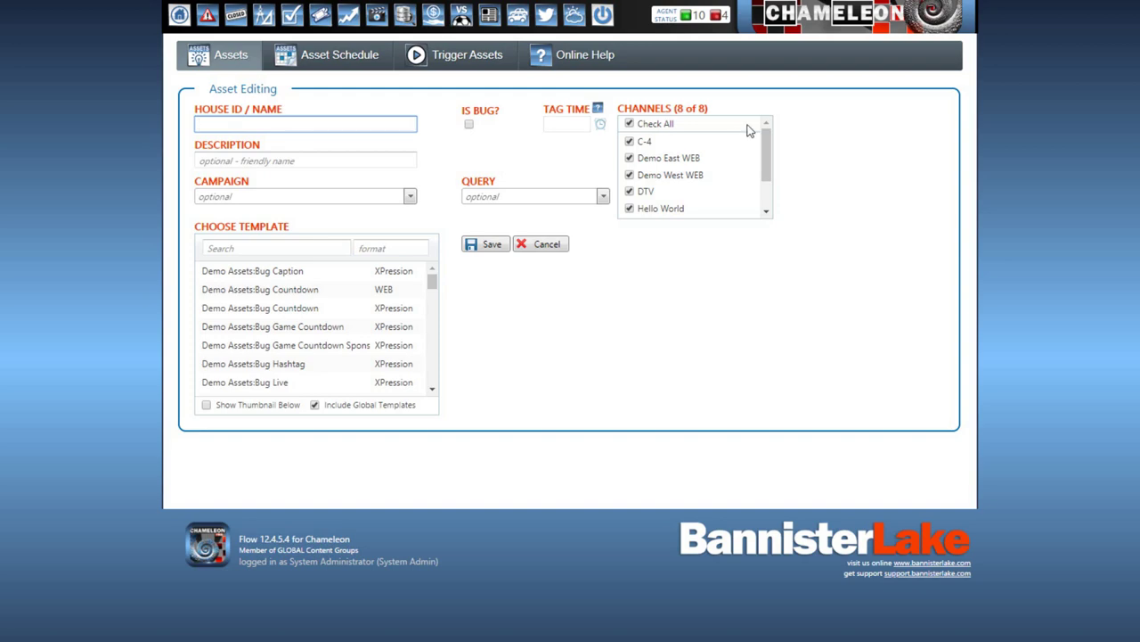
click(392, 246)
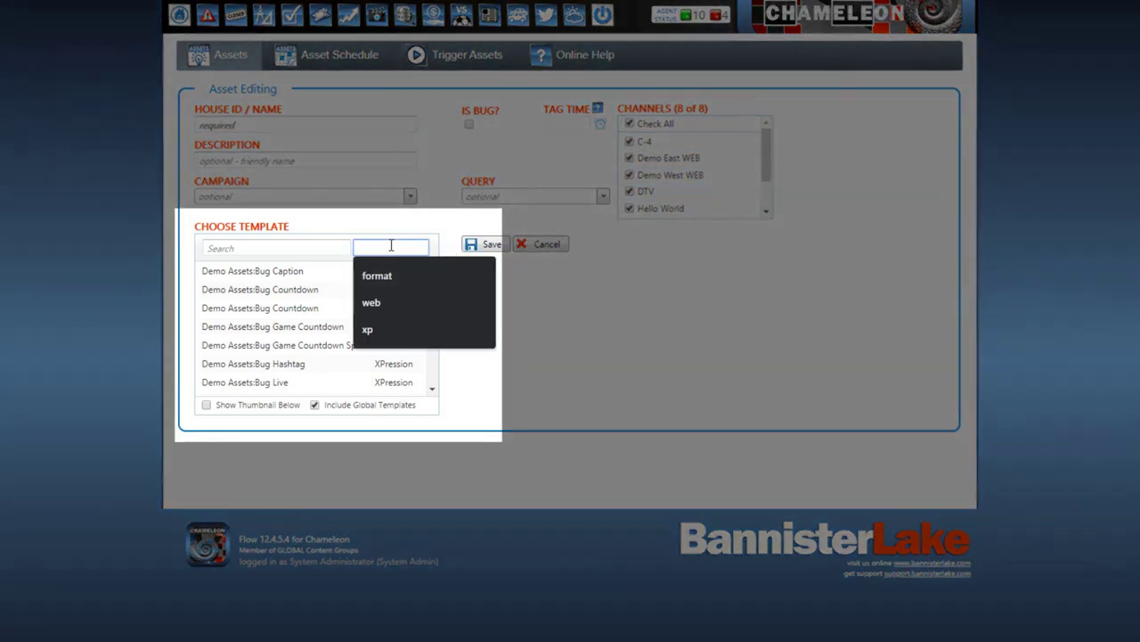
click(371, 303)
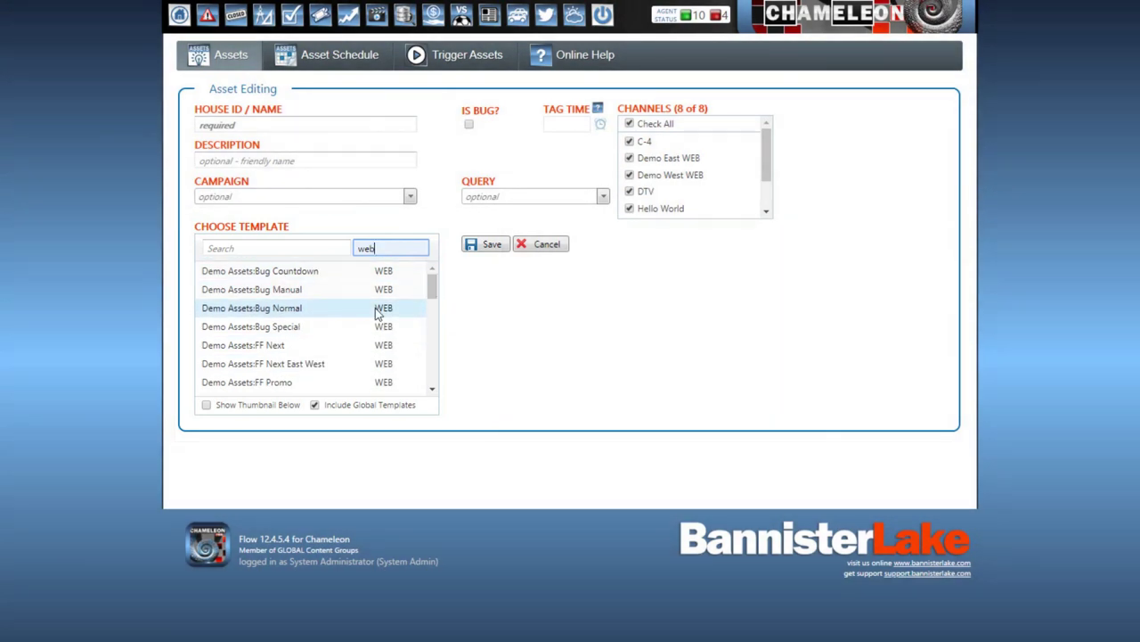
click(259, 332)
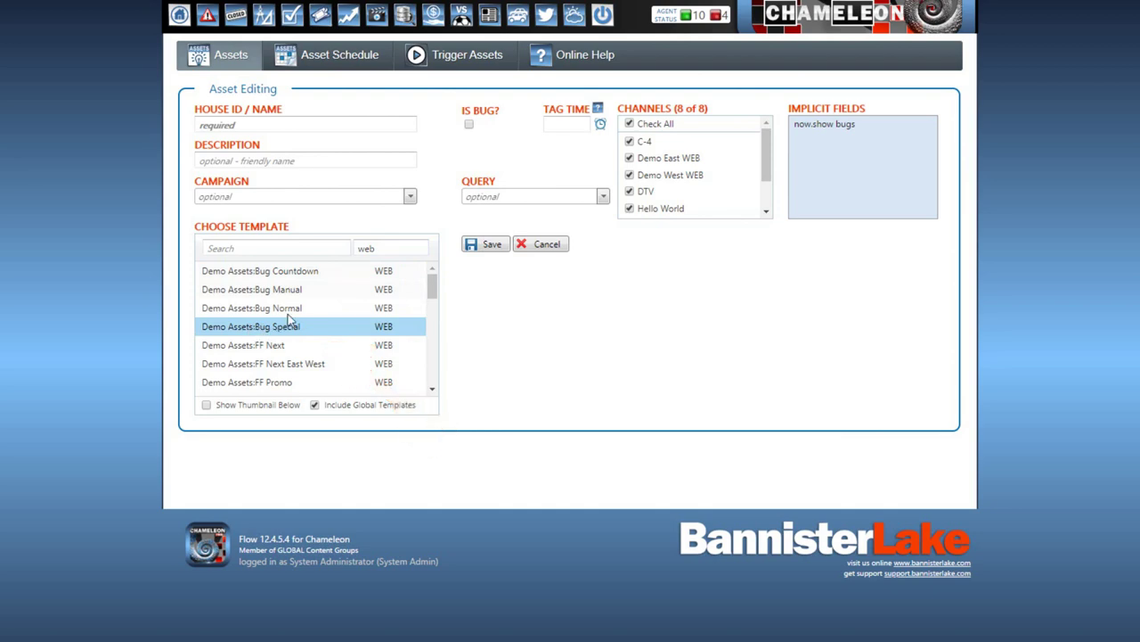
click(290, 126)
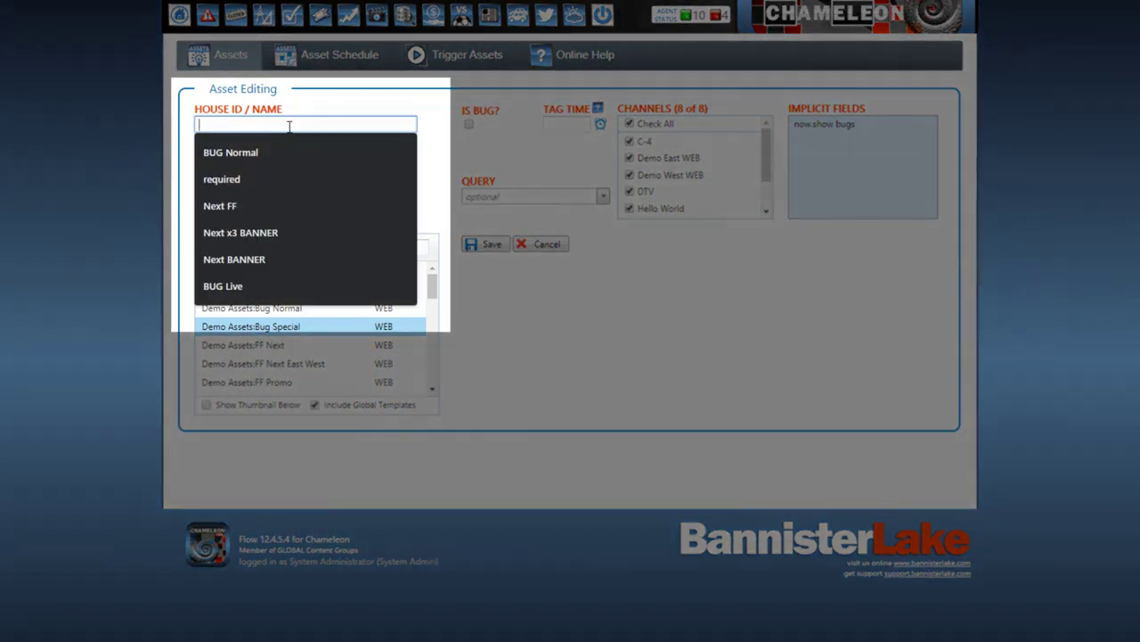
text(webBUG)
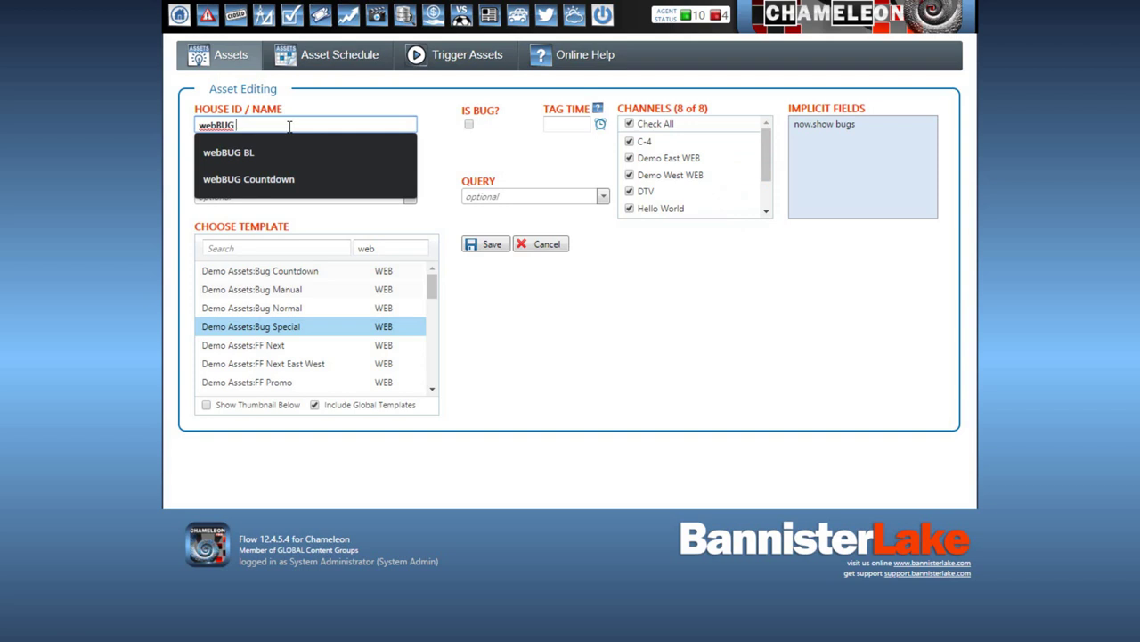
text(Show)
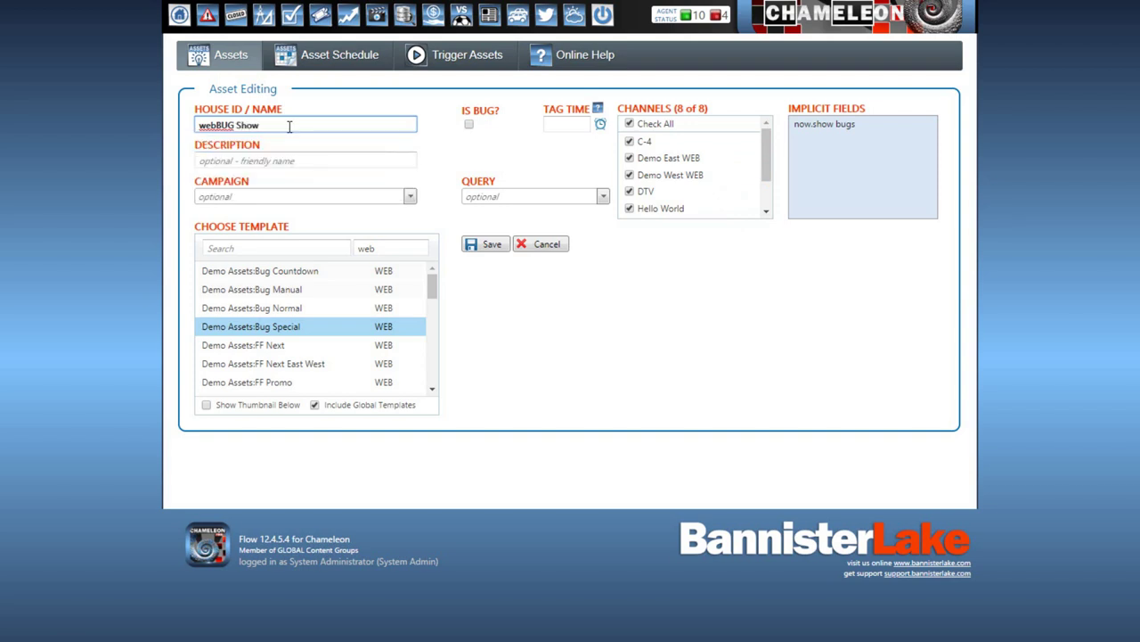
text(Bug)
click(470, 126)
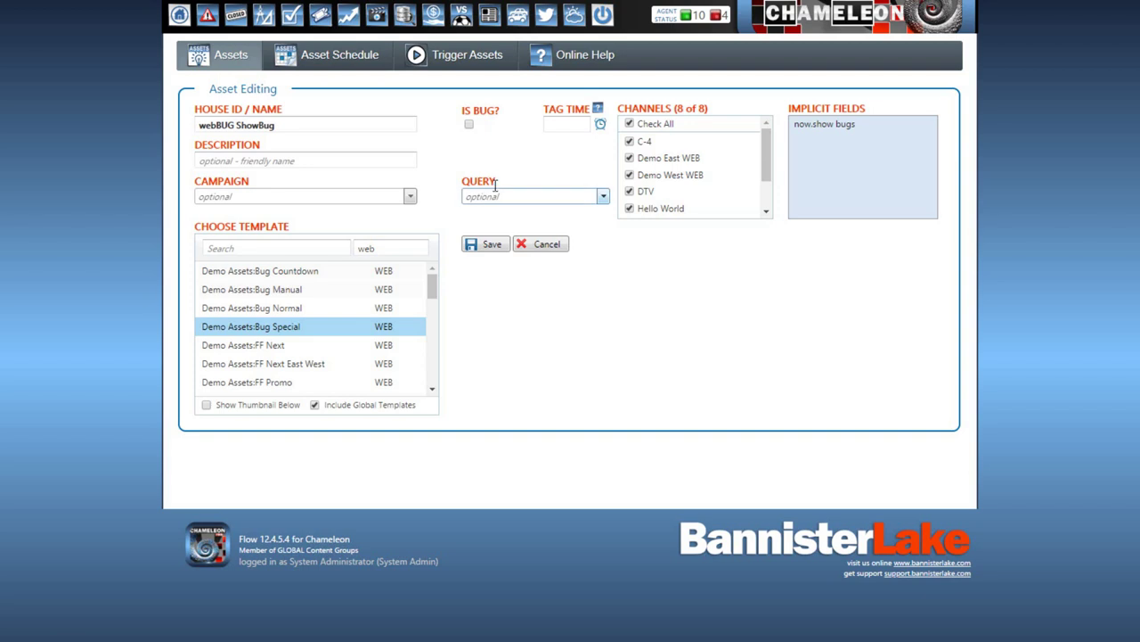
click(470, 126)
Step: Save webBUG ShowBug and start a new asset from the web Next 3 Banner template
click(497, 247)
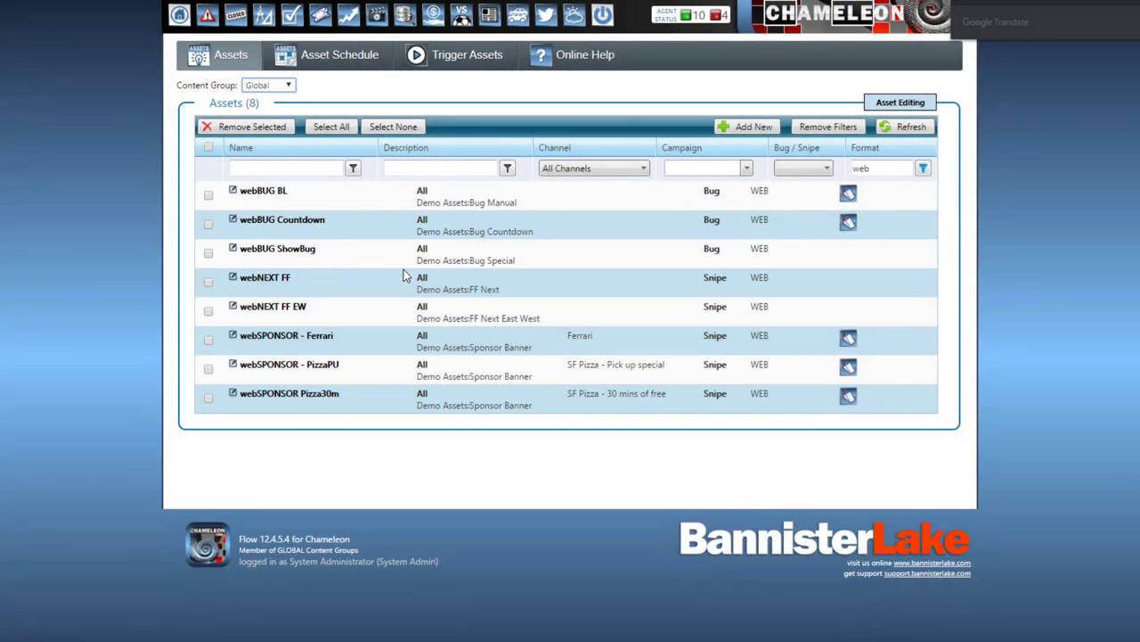
click(750, 127)
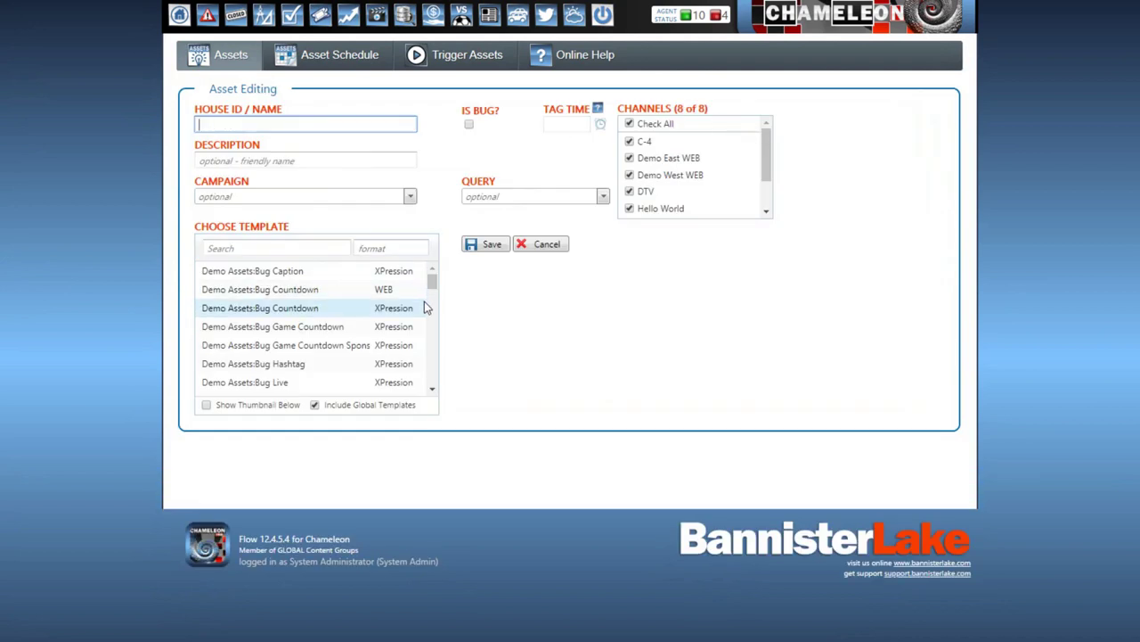
drag(433, 283, 433, 318)
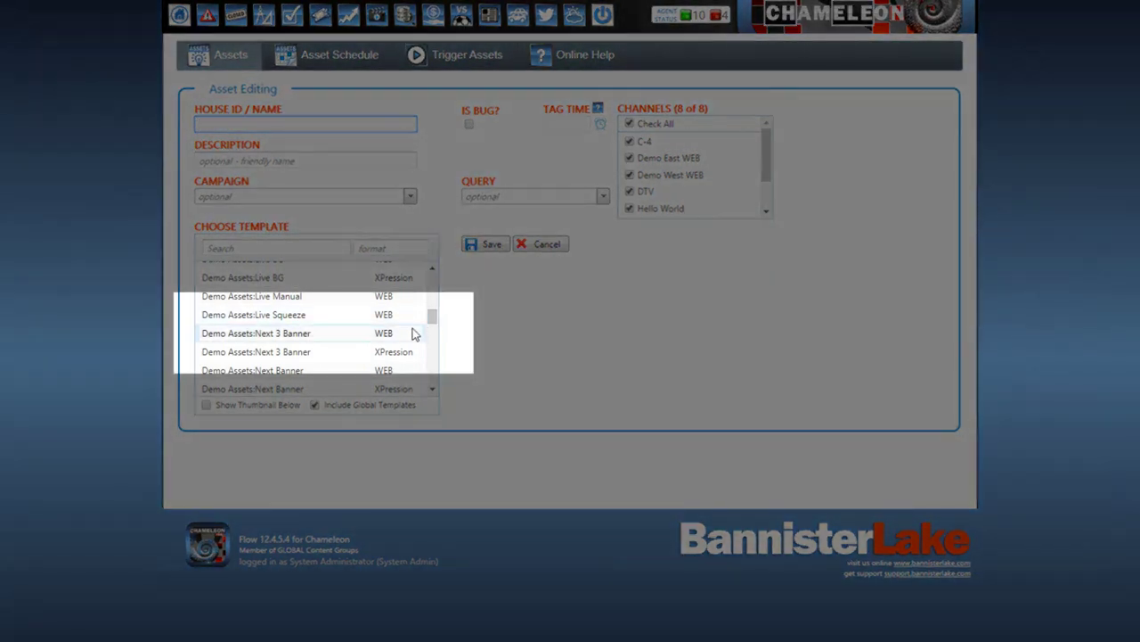
mouse_move(284, 337)
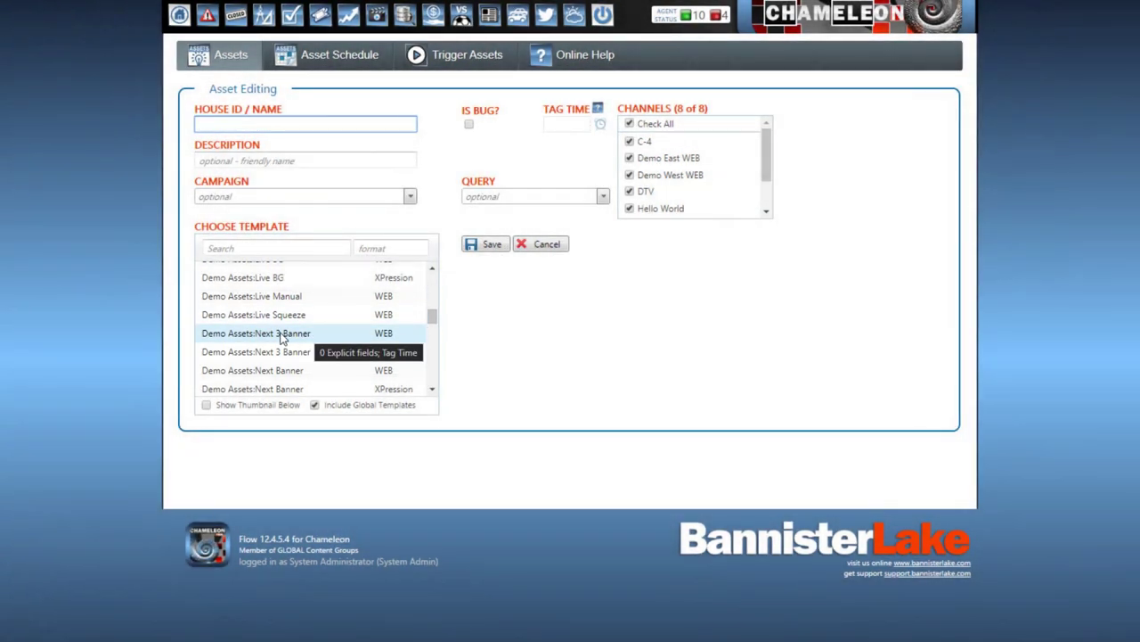
click(277, 337)
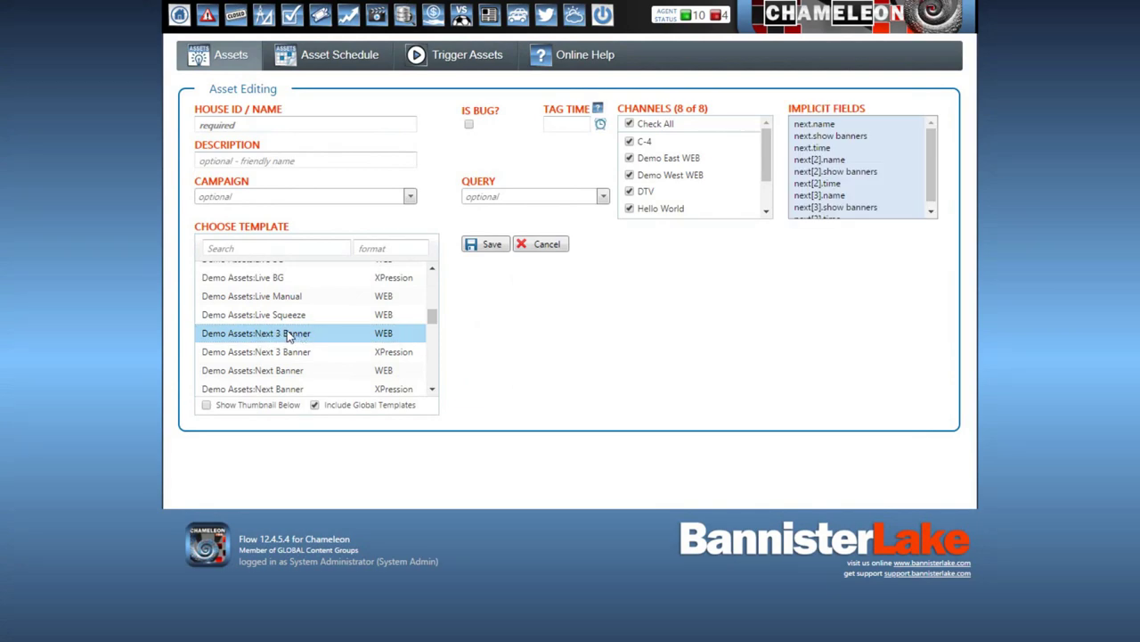
Step: Name the new asset 'webNEXT Banner x3' and save it
click(259, 126)
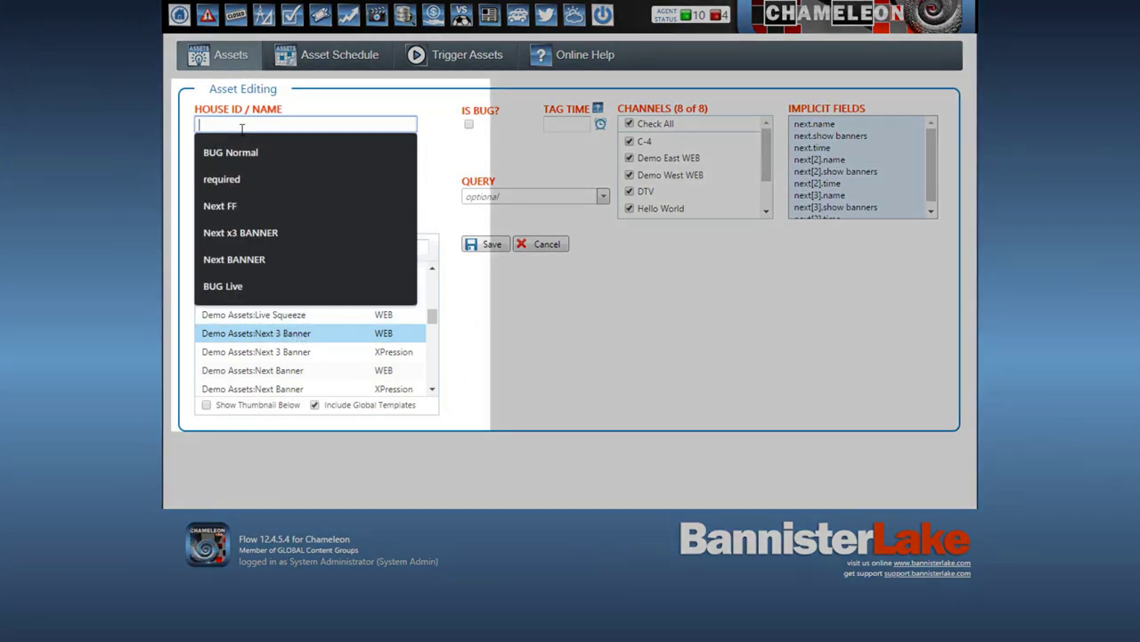
text(web)
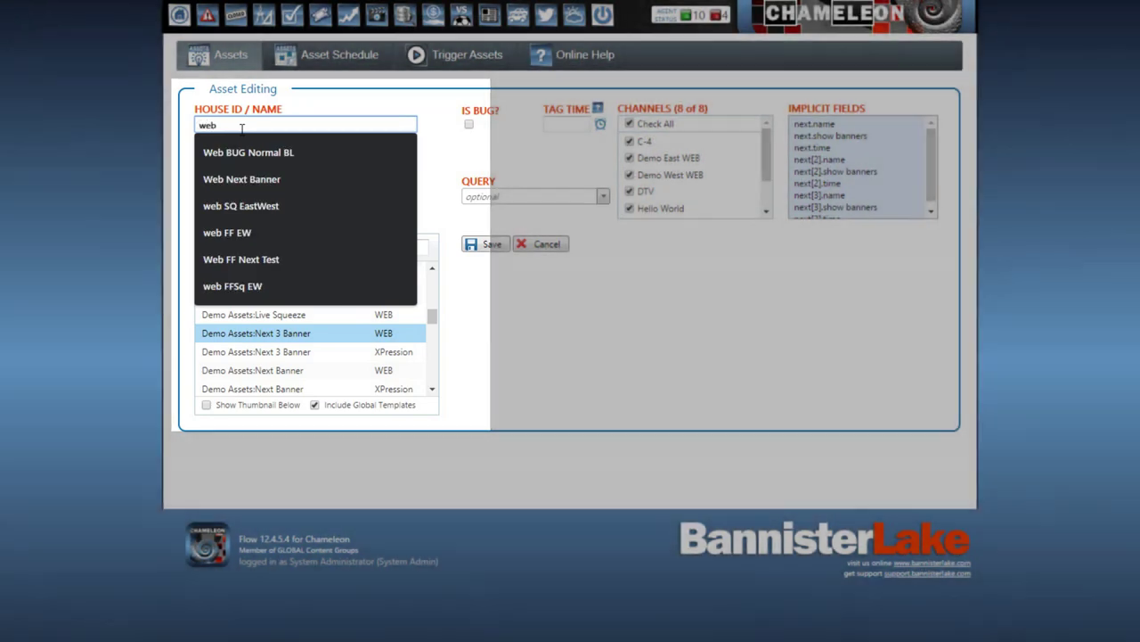
text(NE)
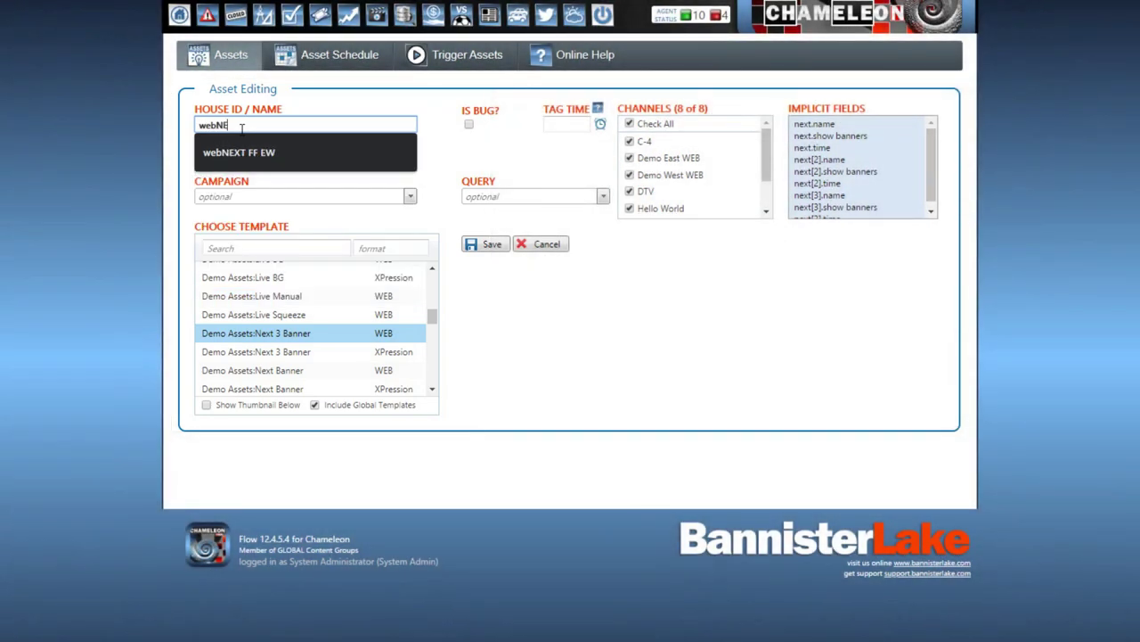
text(XT Banner x3)
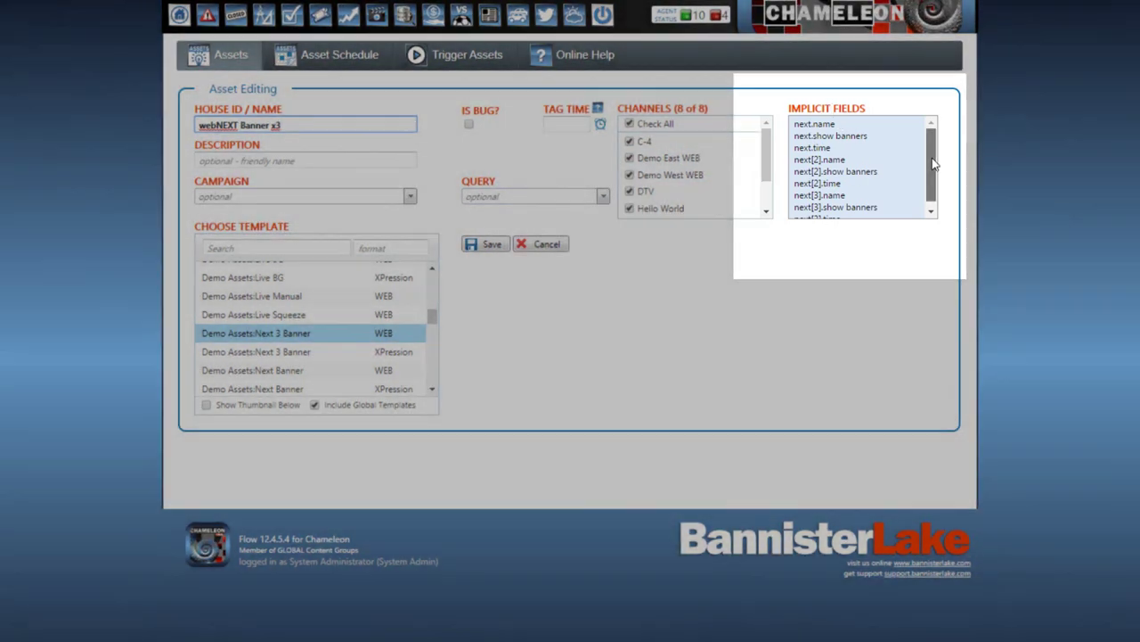
scroll(837, 196, down, 1)
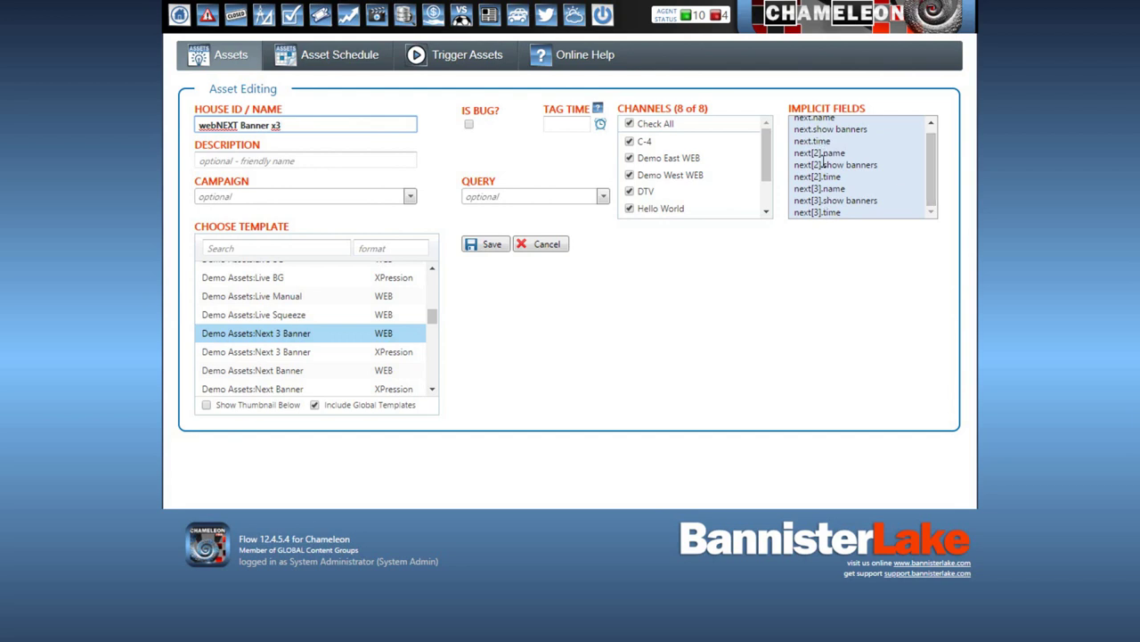
scroll(930, 154, up, 1)
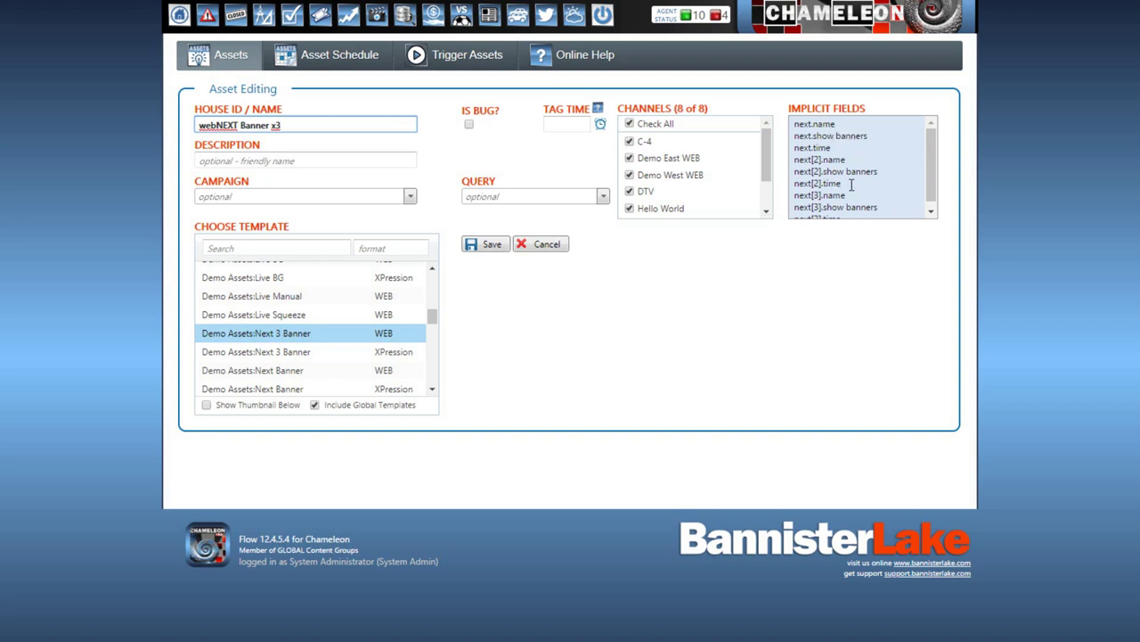
scroll(929, 175, down, 1)
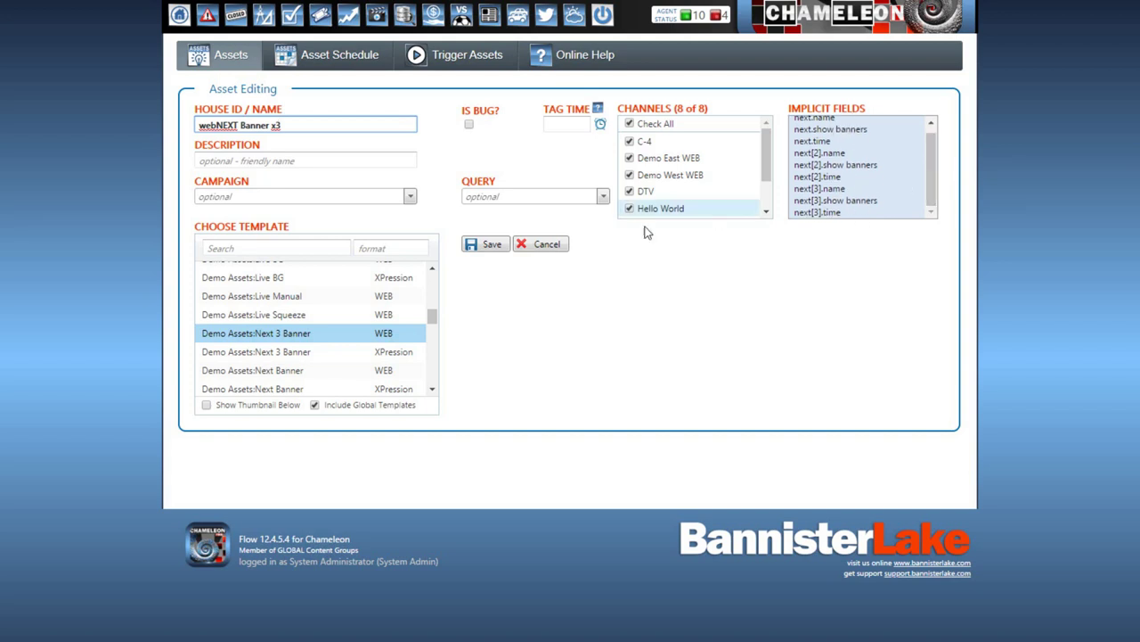
click(485, 245)
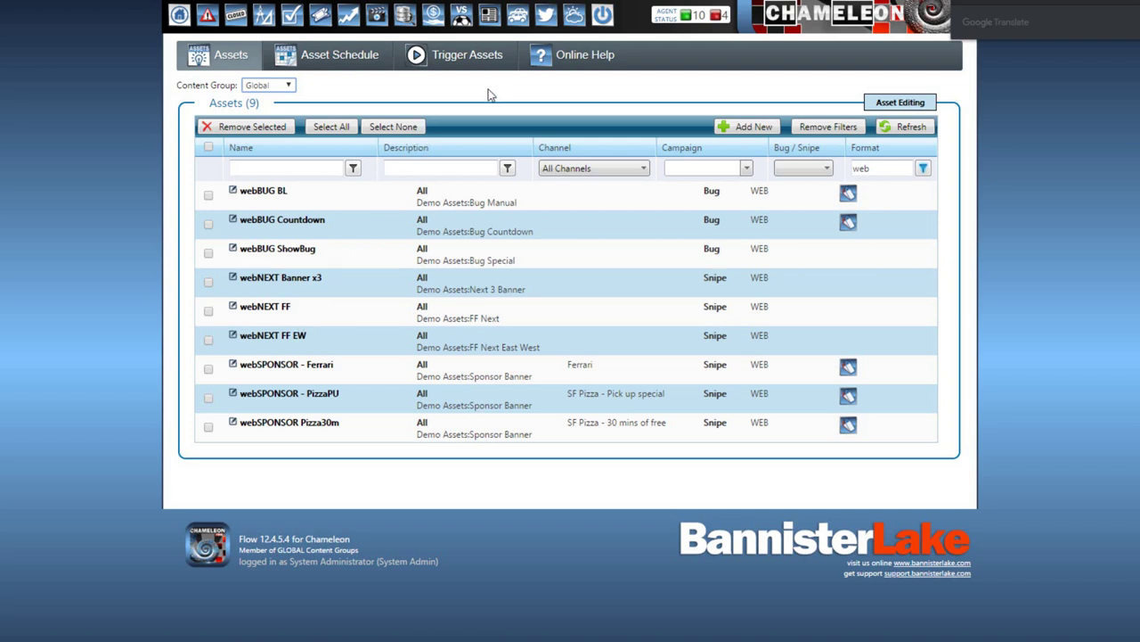
Step: Switch to the Asset Schedule page of Assets
click(354, 59)
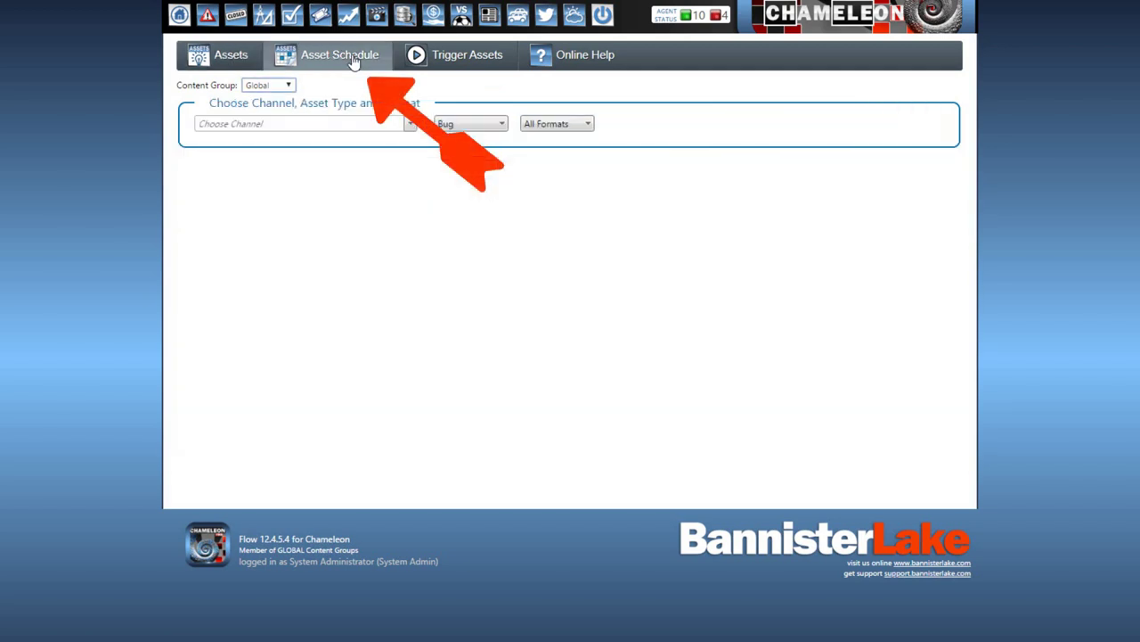
Step: Select the Demo East WEB channel and the webBUG ShowBug asset, and turn on recurrence
click(411, 125)
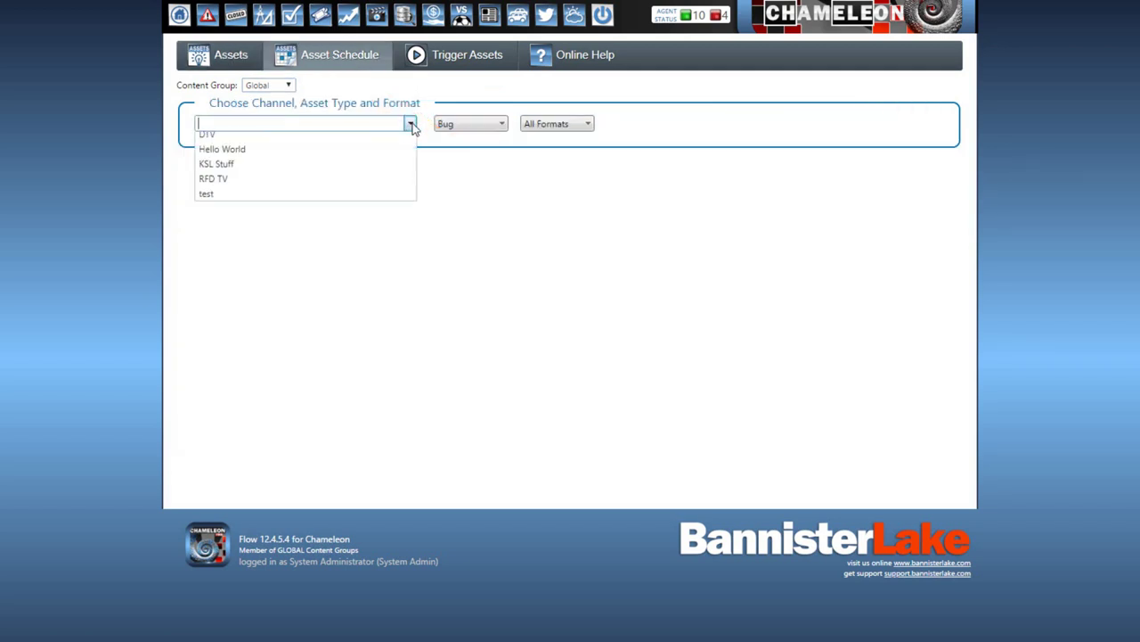
click(286, 156)
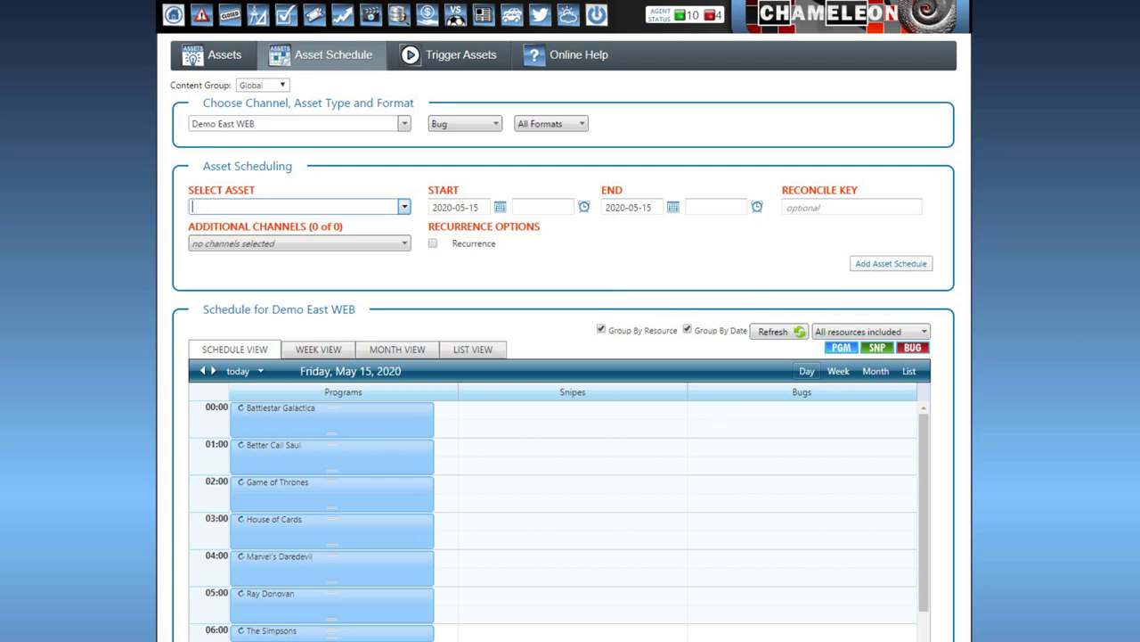
scroll(570, 356, down, 1)
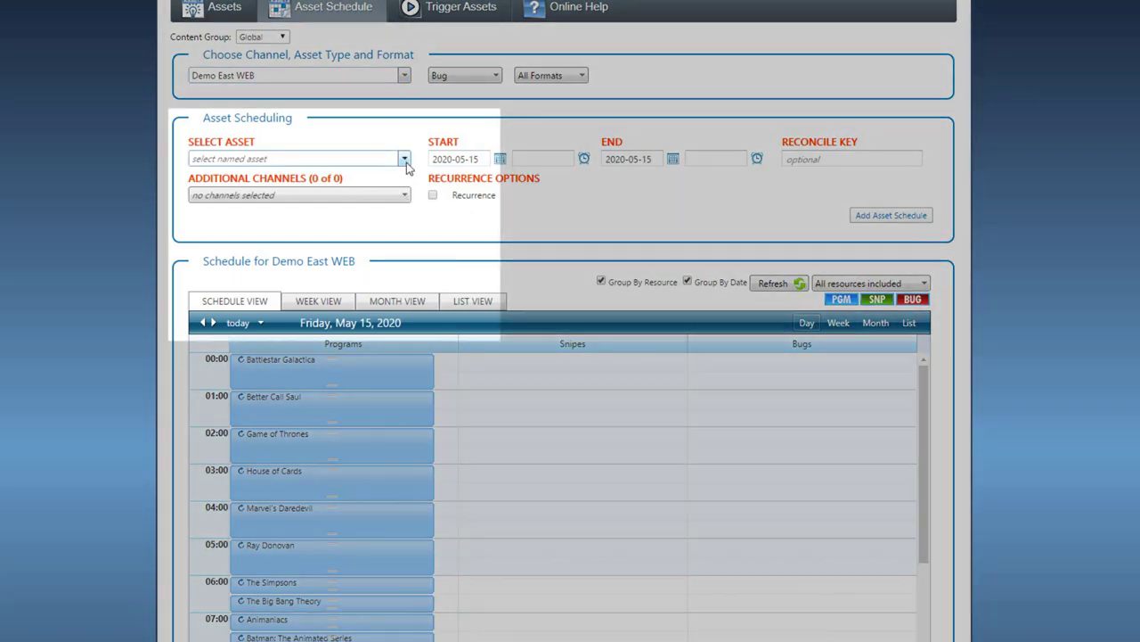
click(404, 159)
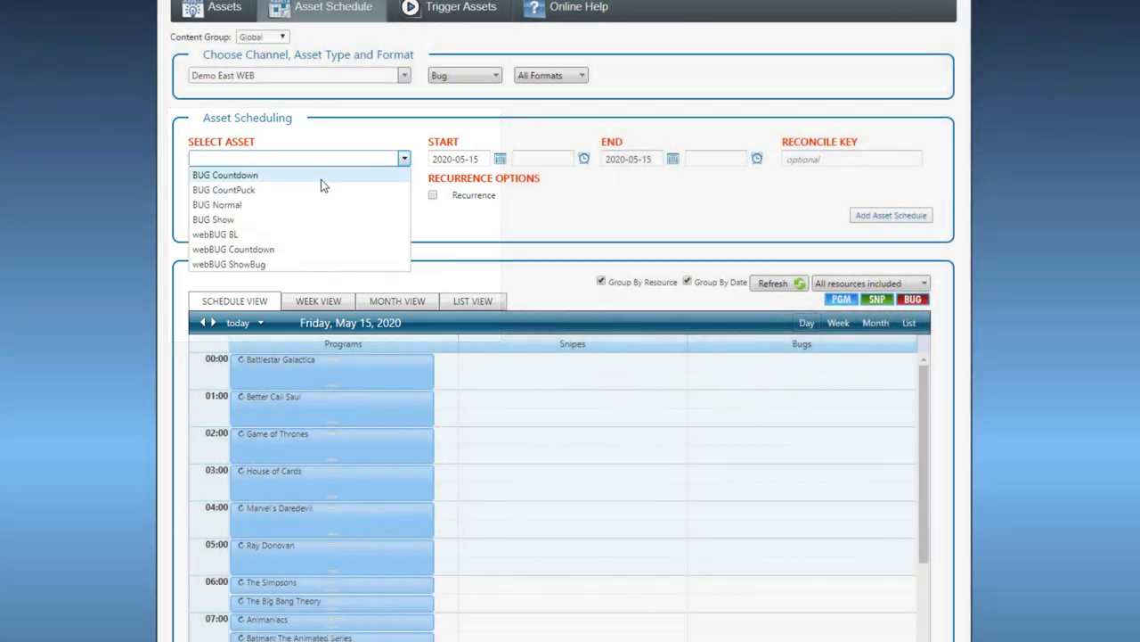
click(246, 265)
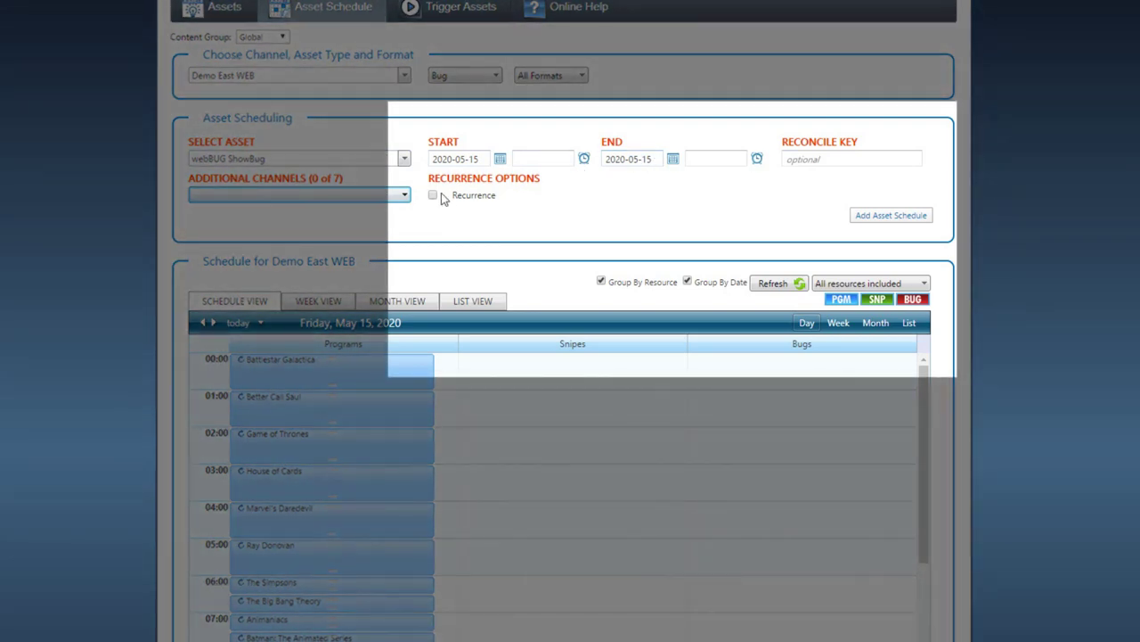
click(433, 195)
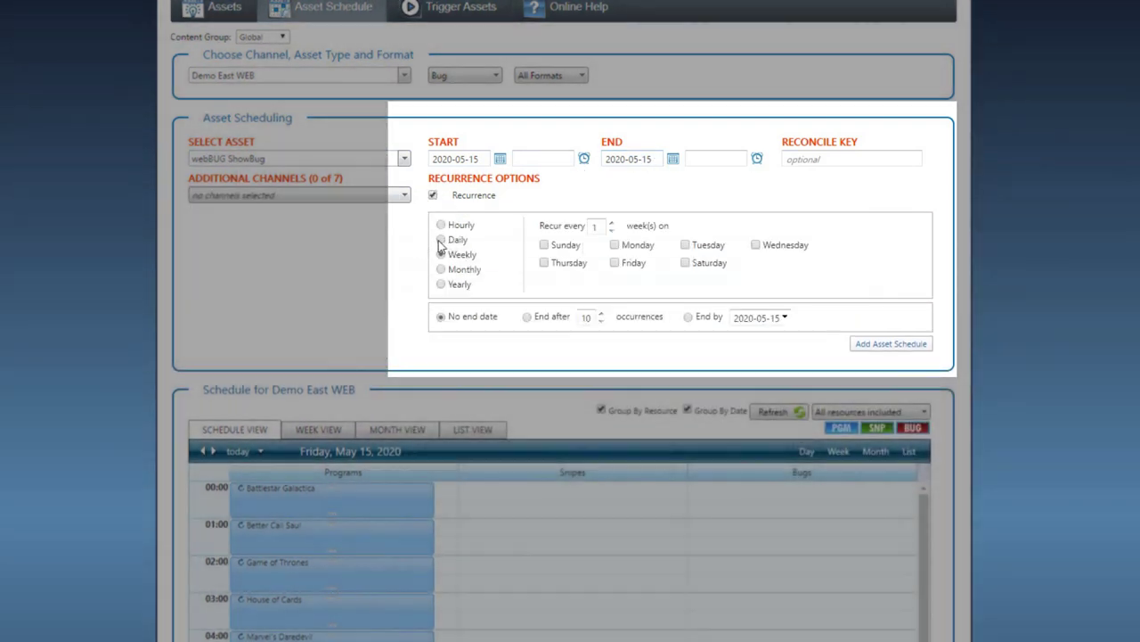
Step: Add a daily recurring webBUG ShowBug schedule from 00:00 to 23:30 on Demo East WEB
click(459, 241)
click(583, 159)
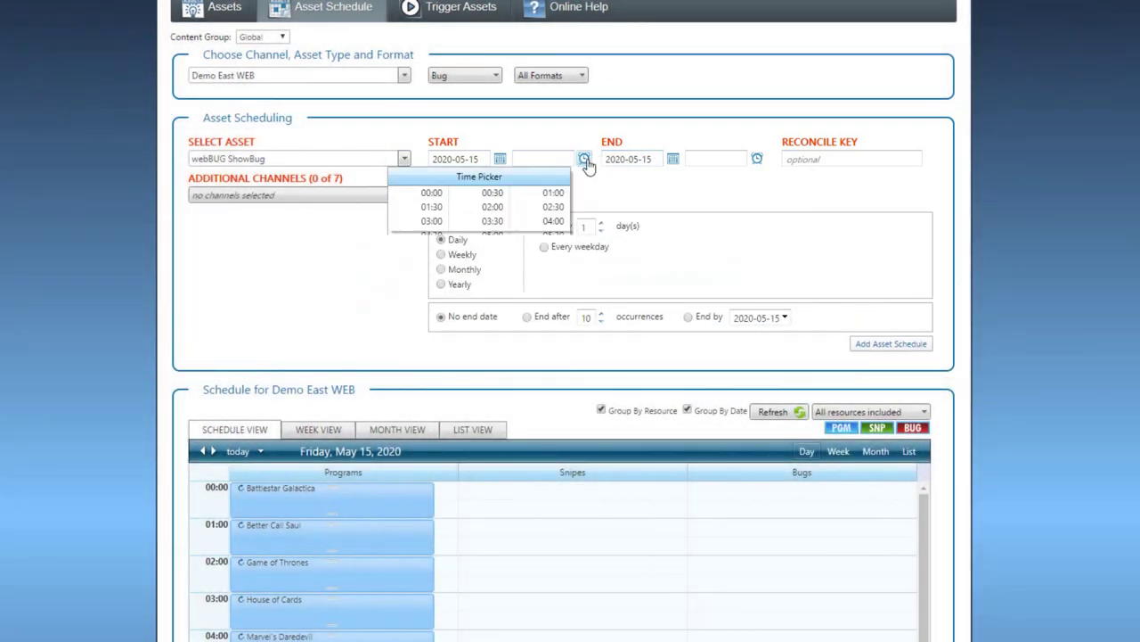
click(432, 193)
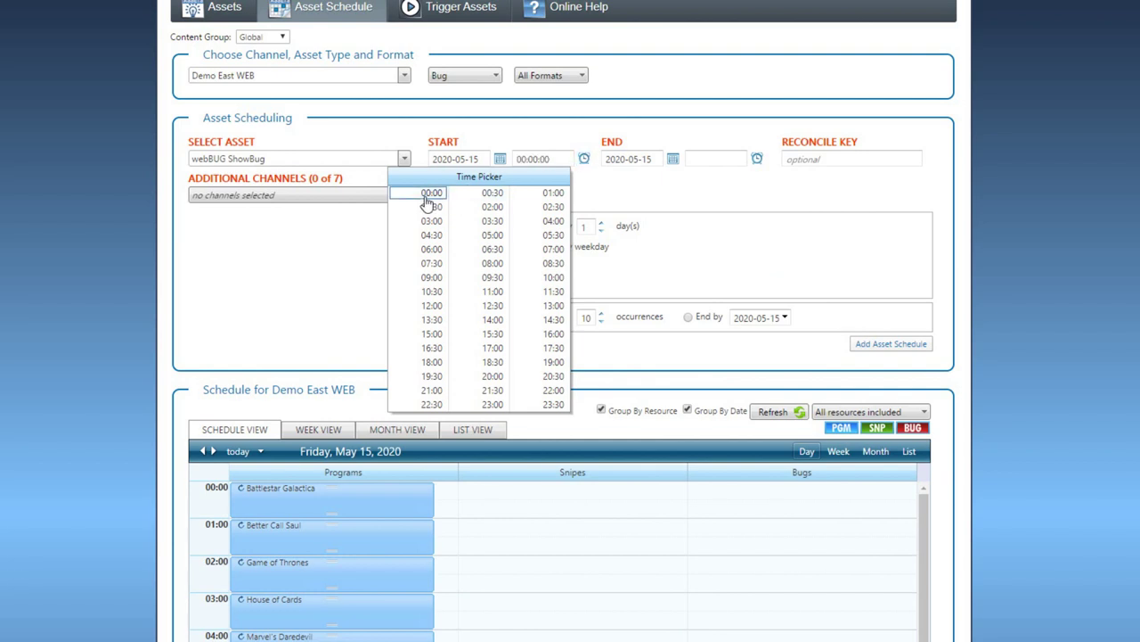
click(757, 159)
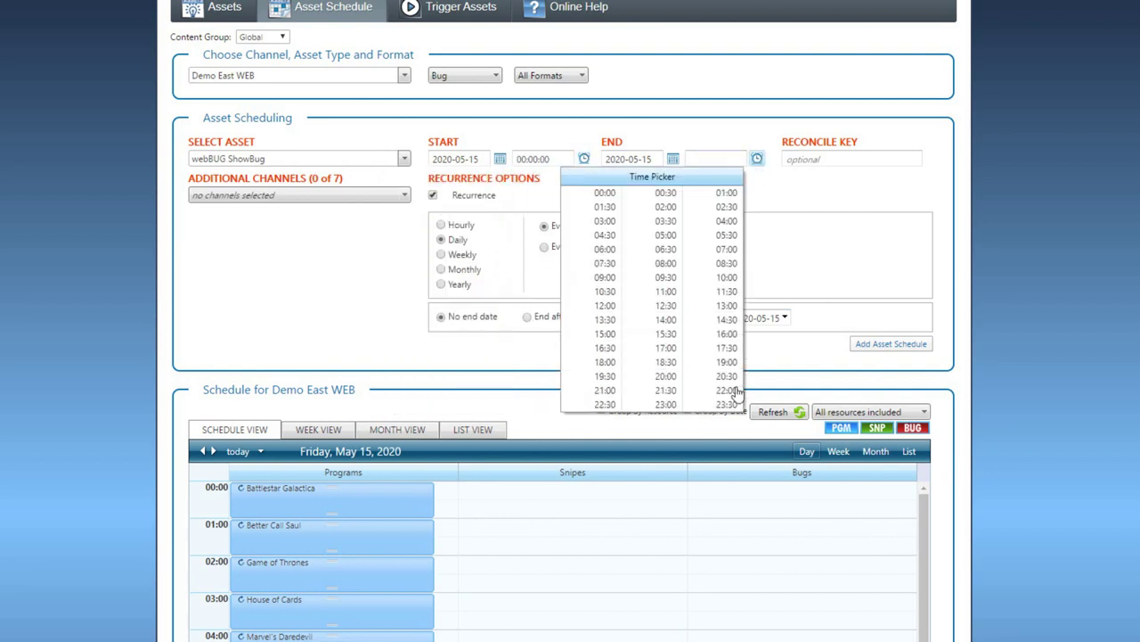
click(733, 407)
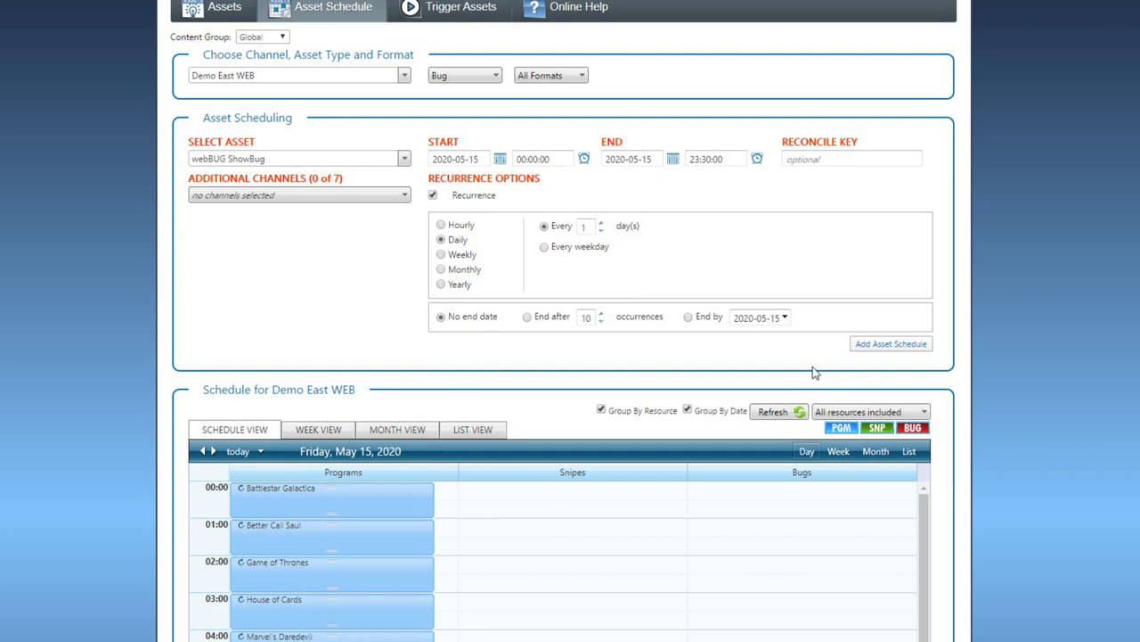
click(892, 344)
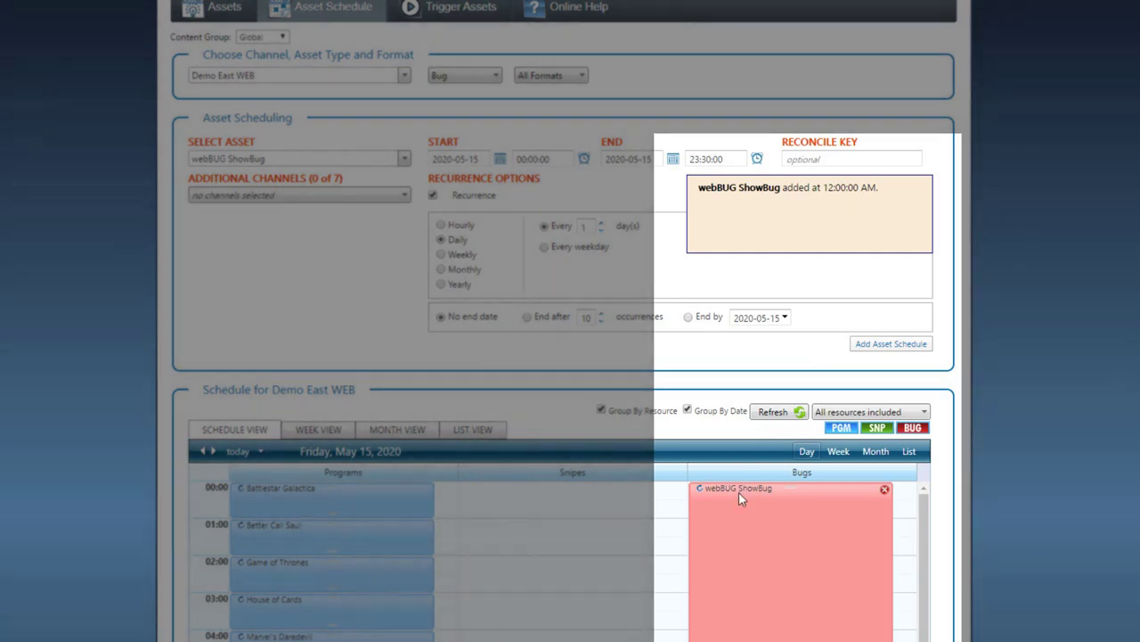
scroll(762, 377, down, 2)
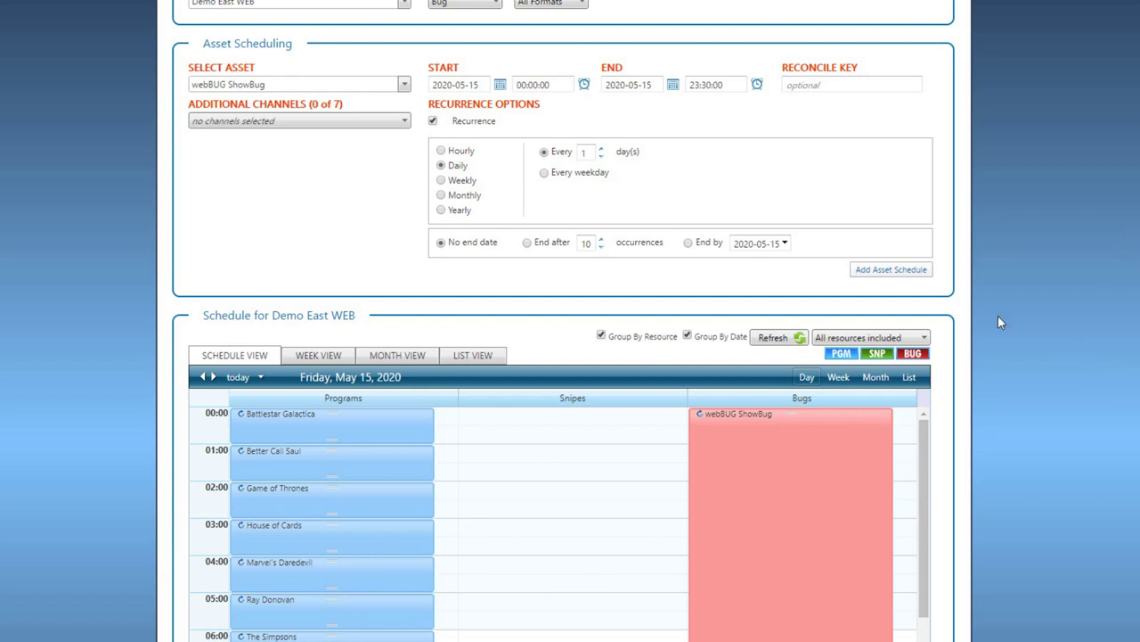
click(403, 85)
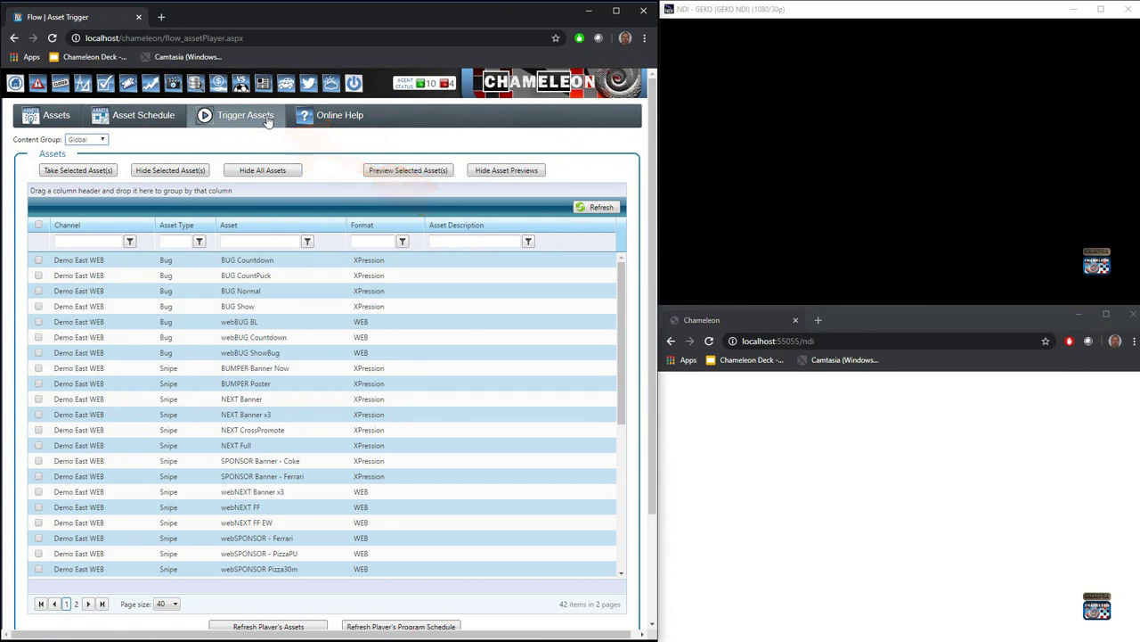
Step: Start filtering the 42-asset Trigger Assets list by format
click(376, 240)
Step: Filter the trigger list to 'web' format and take webNEXT Banner x3 to air
text(web)
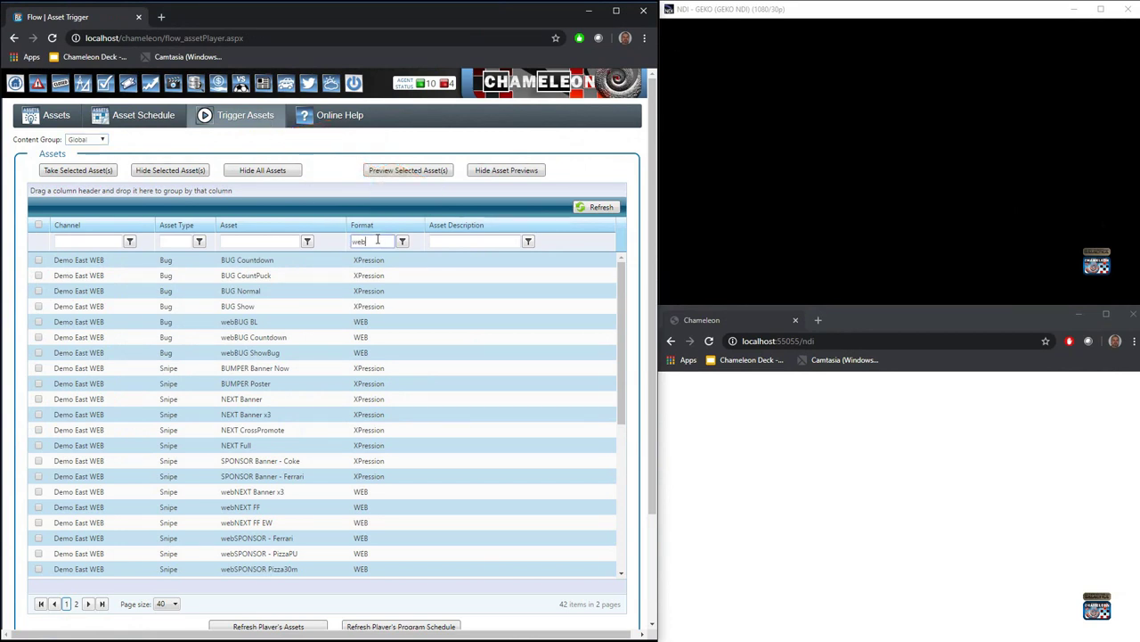
key(Return)
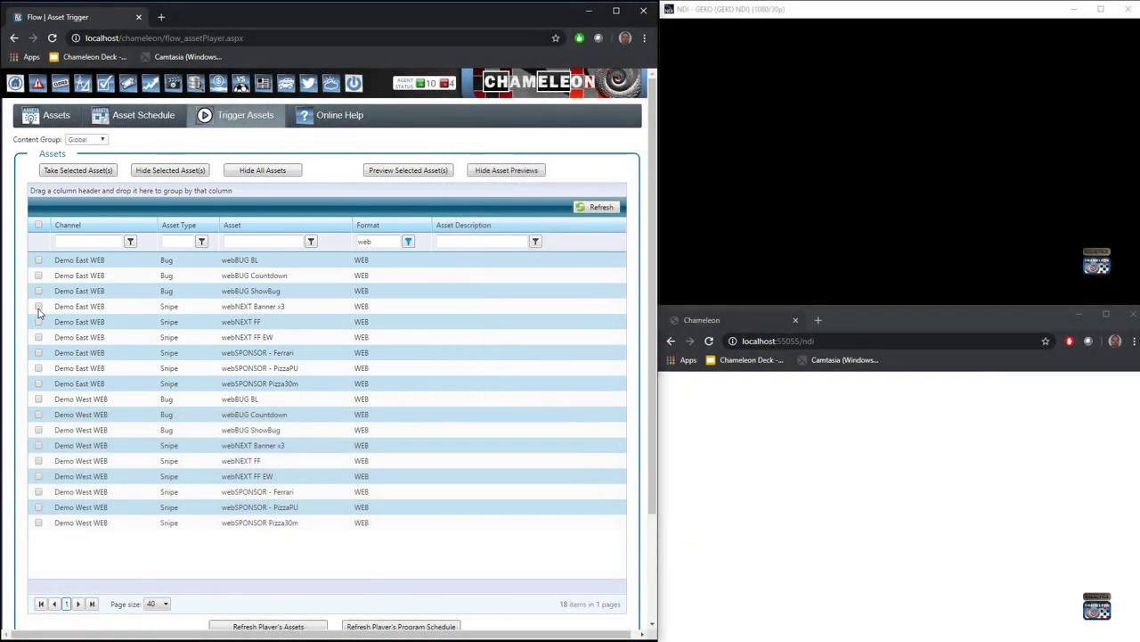
click(38, 307)
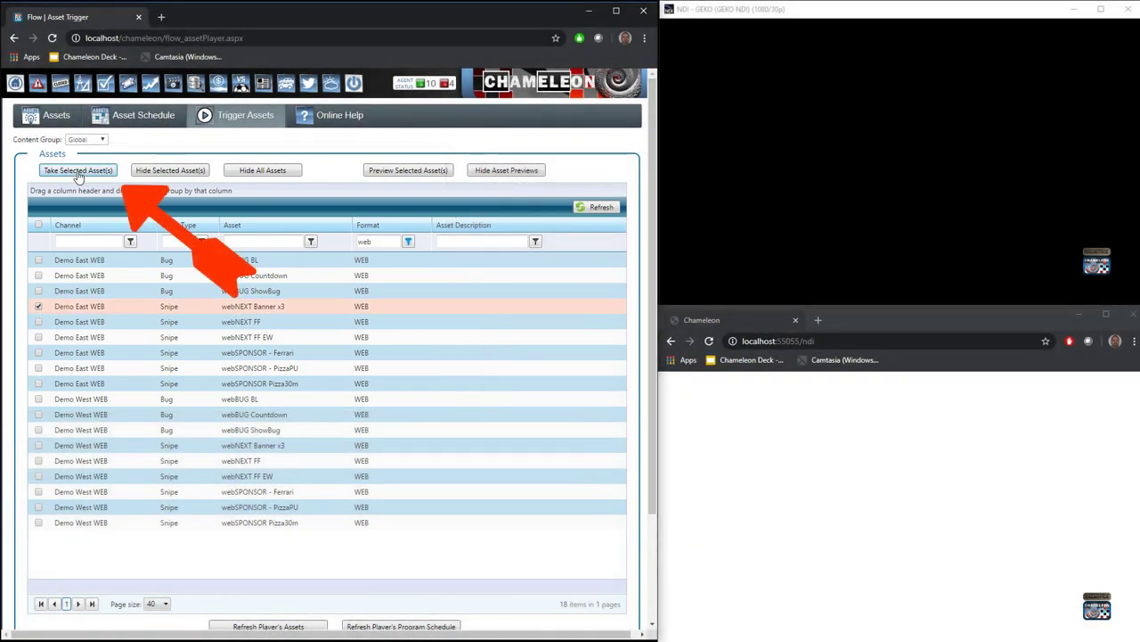
click(79, 171)
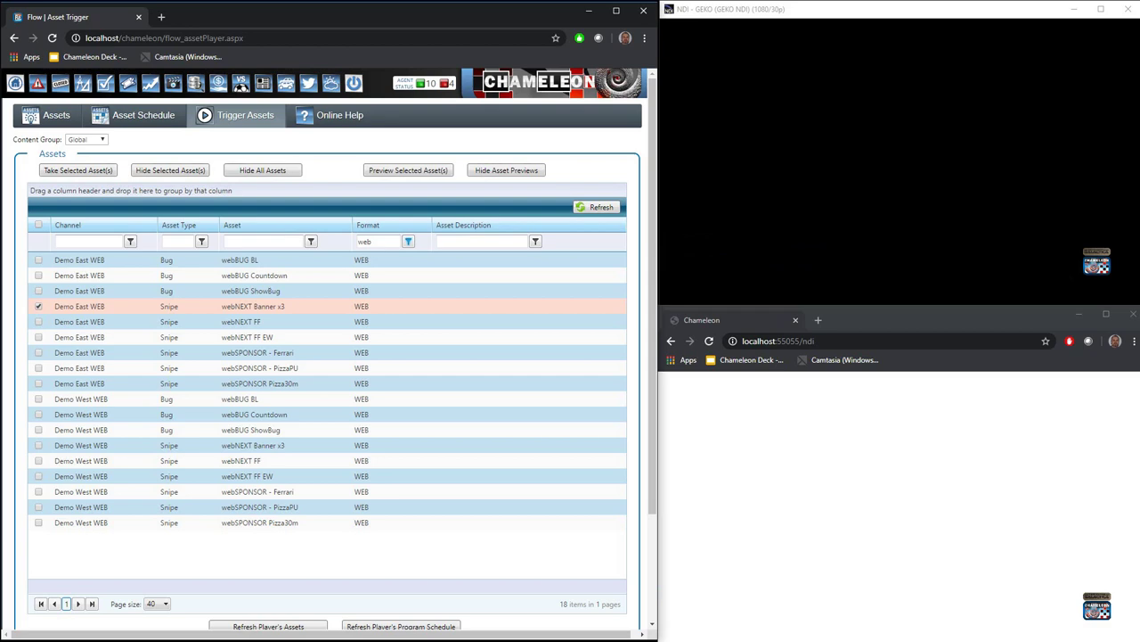
Step: Take webNEXT FF EW to air from Branding Master, close it, and return to the dashboard
drag(0, 267, 275, 132)
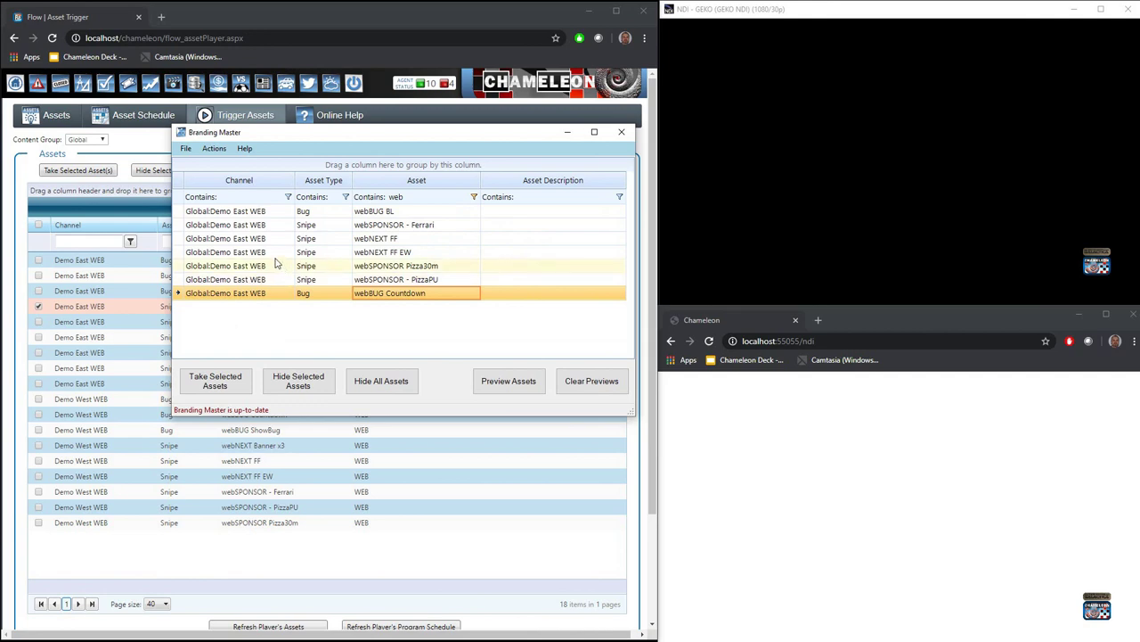
click(249, 253)
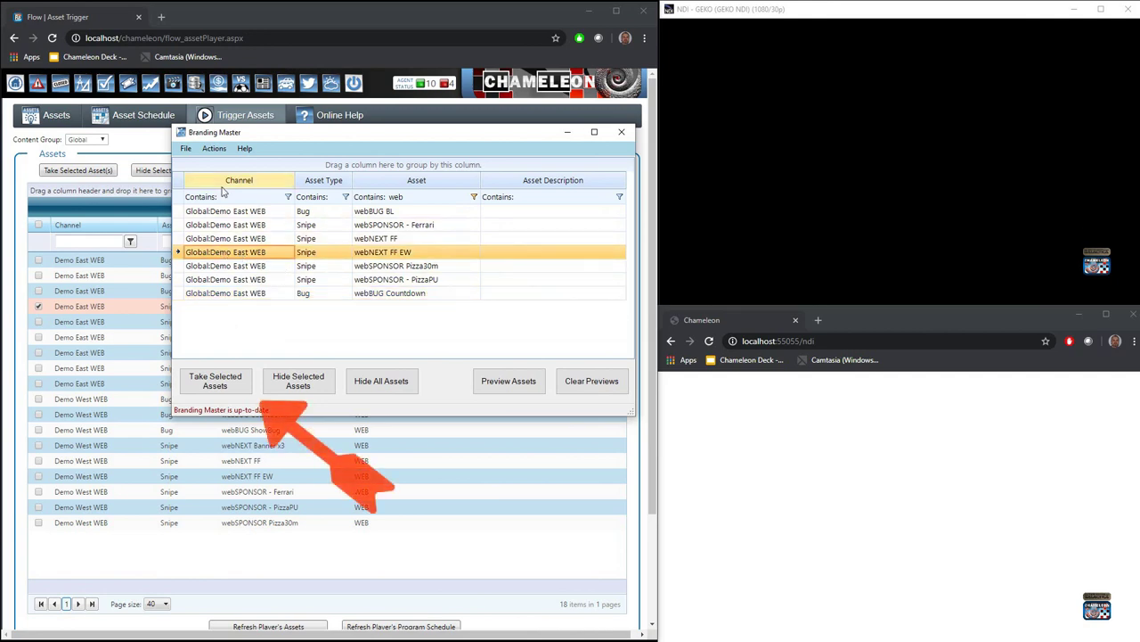
click(229, 379)
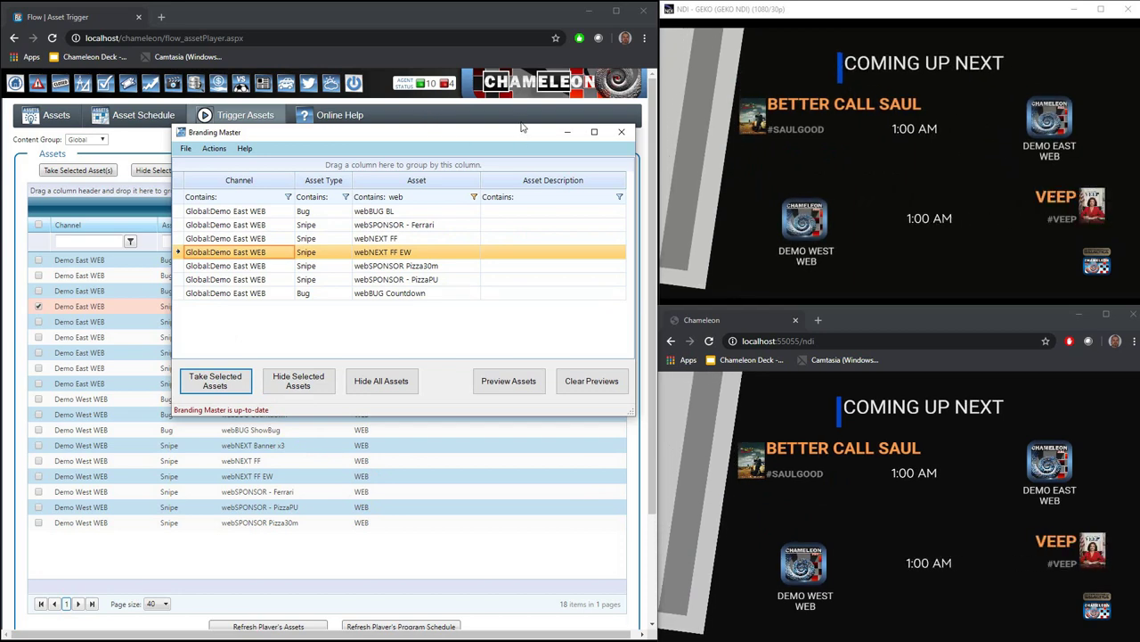
click(621, 131)
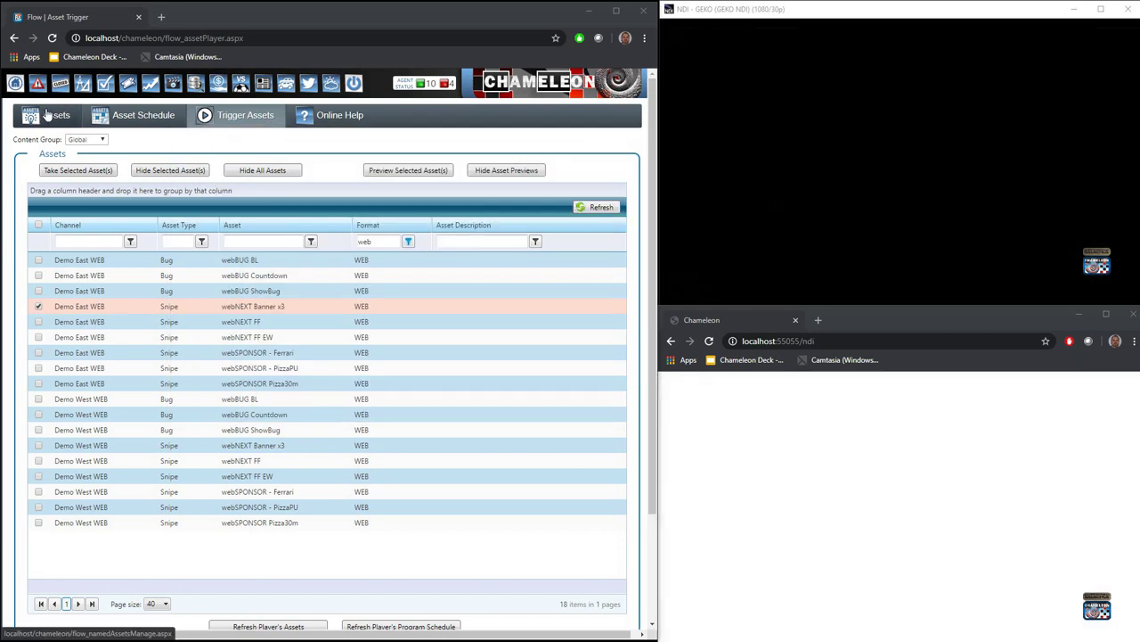
click(15, 83)
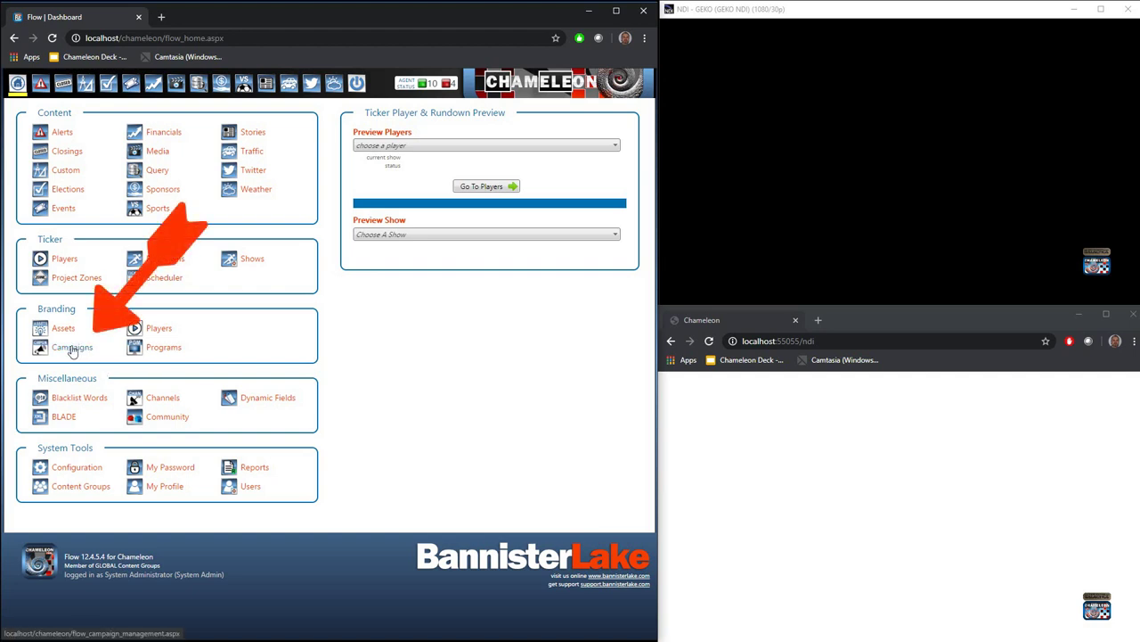
Step: Go to Branding Campaigns and show the Clients list with its four clients
click(83, 349)
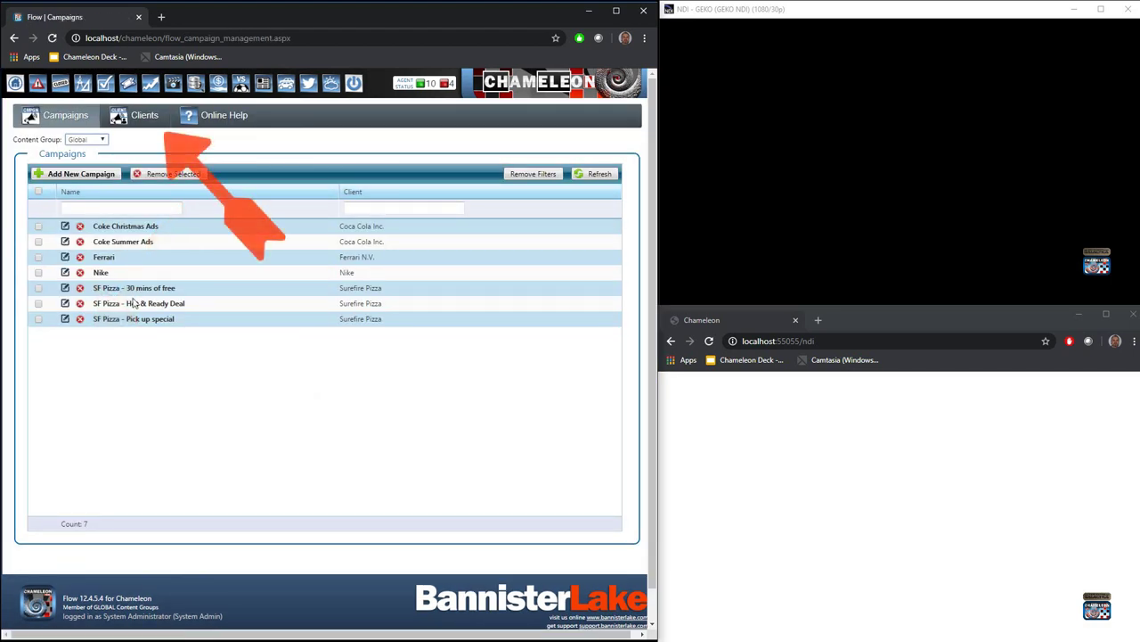
click(148, 121)
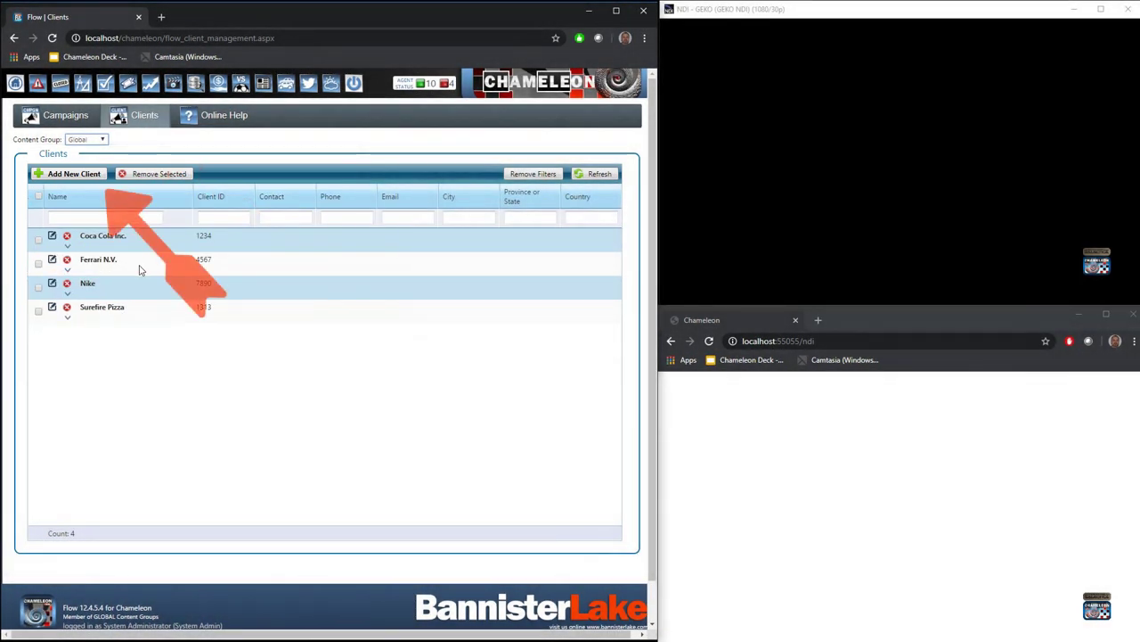
Step: Cancel a new client form, then return via Campaigns and Dashboard to the Branding Assets list
click(53, 174)
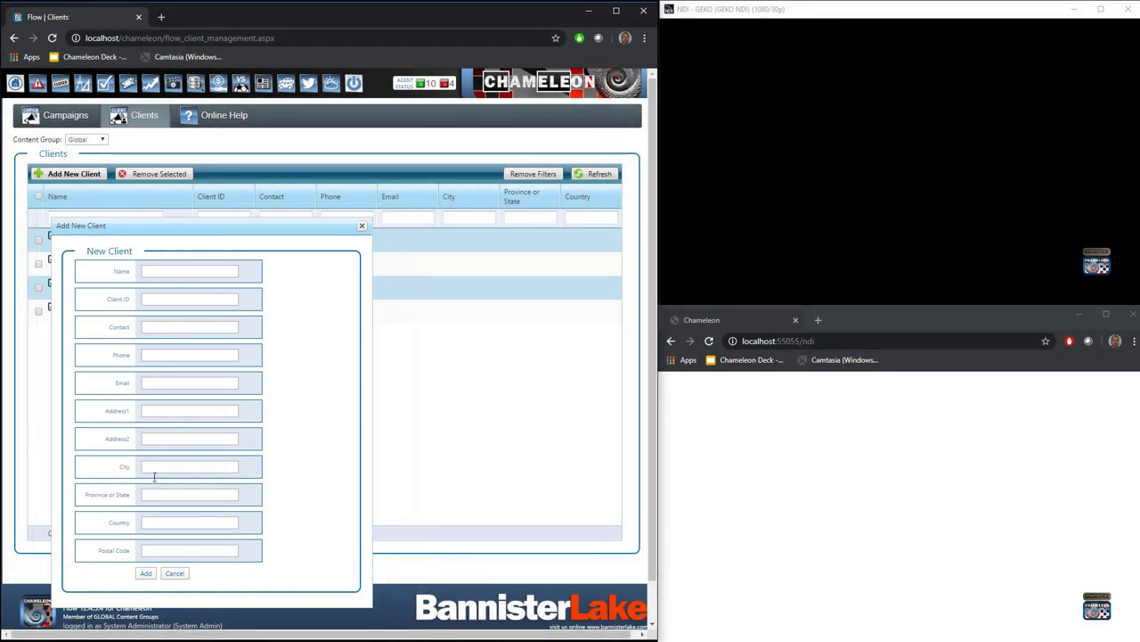
click(175, 573)
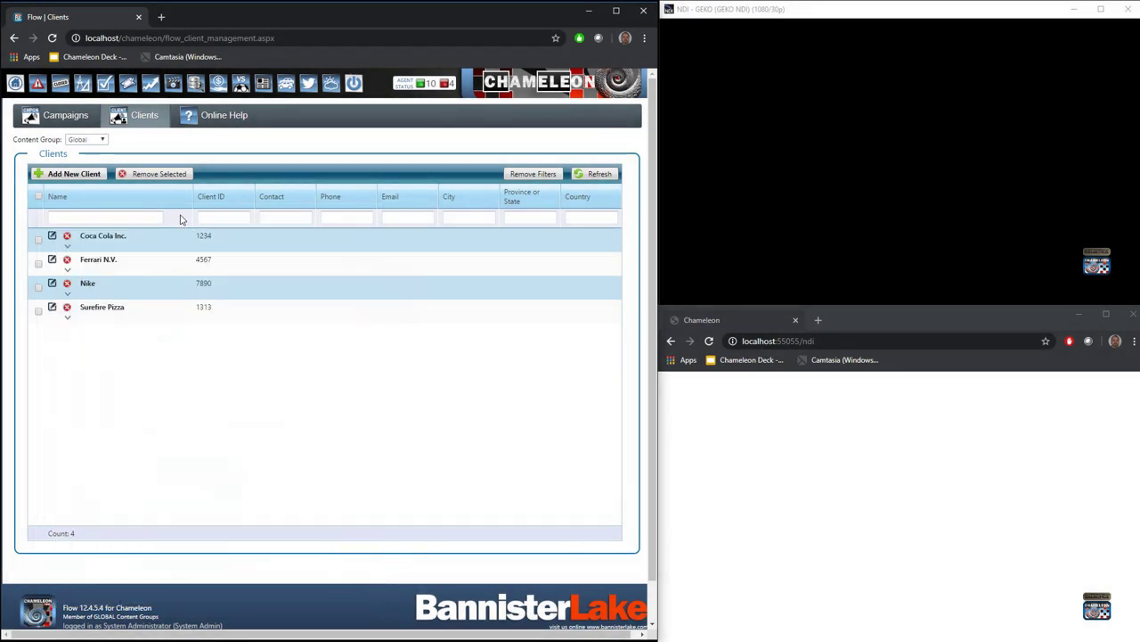
click(65, 118)
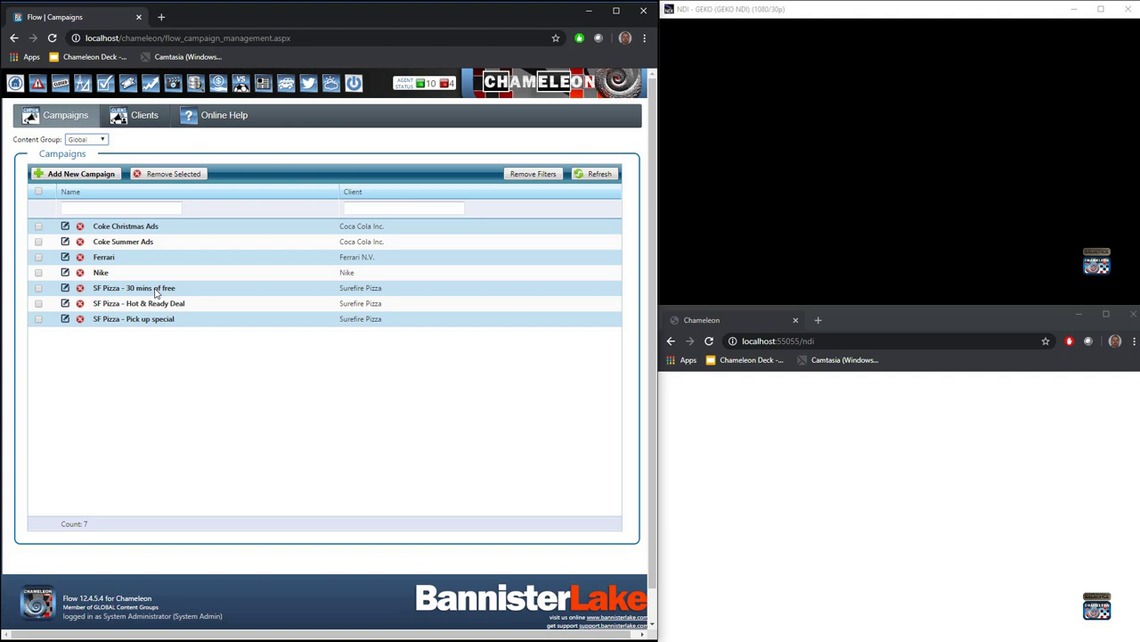
click(15, 86)
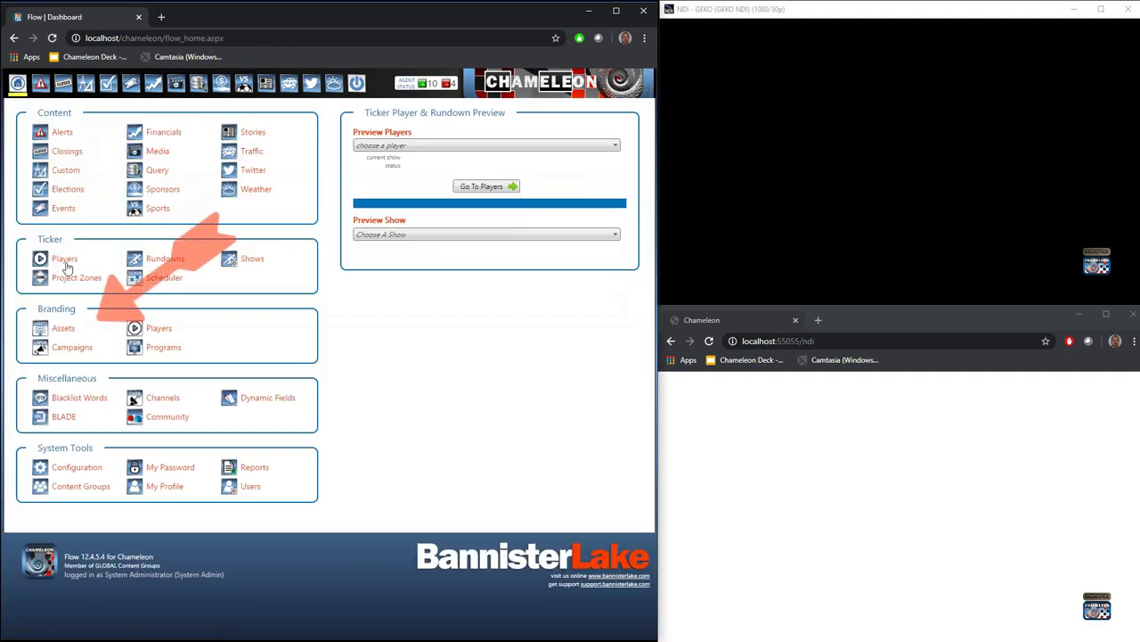
click(63, 329)
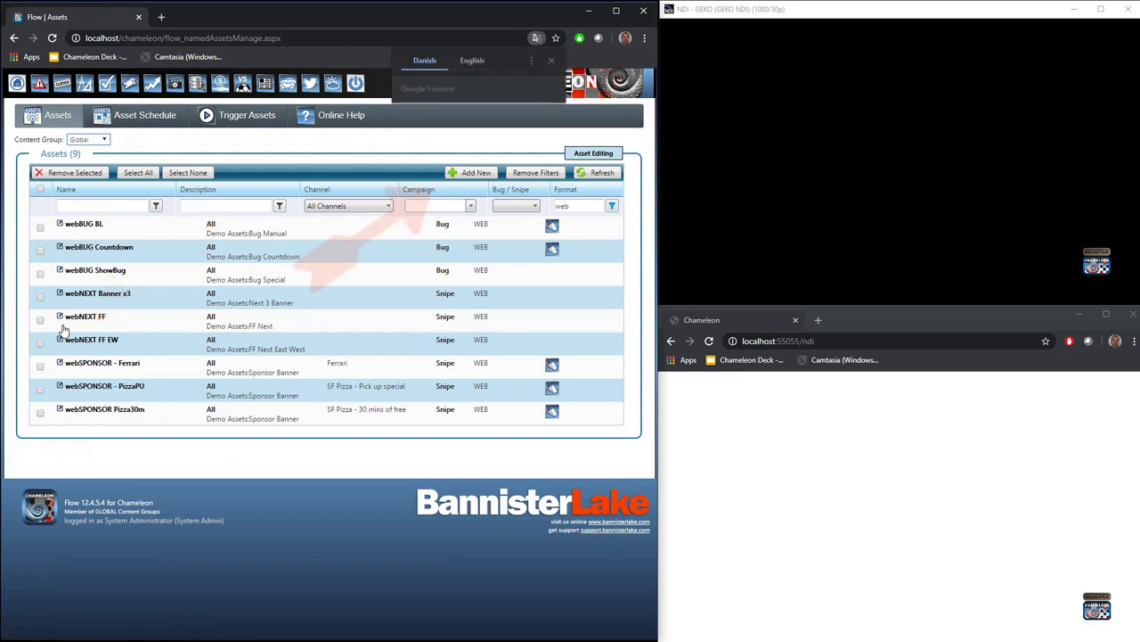
Step: Start a new asset from the web Demo Assets:Sponsor Banner template with Tim Hortons.png logo
click(469, 172)
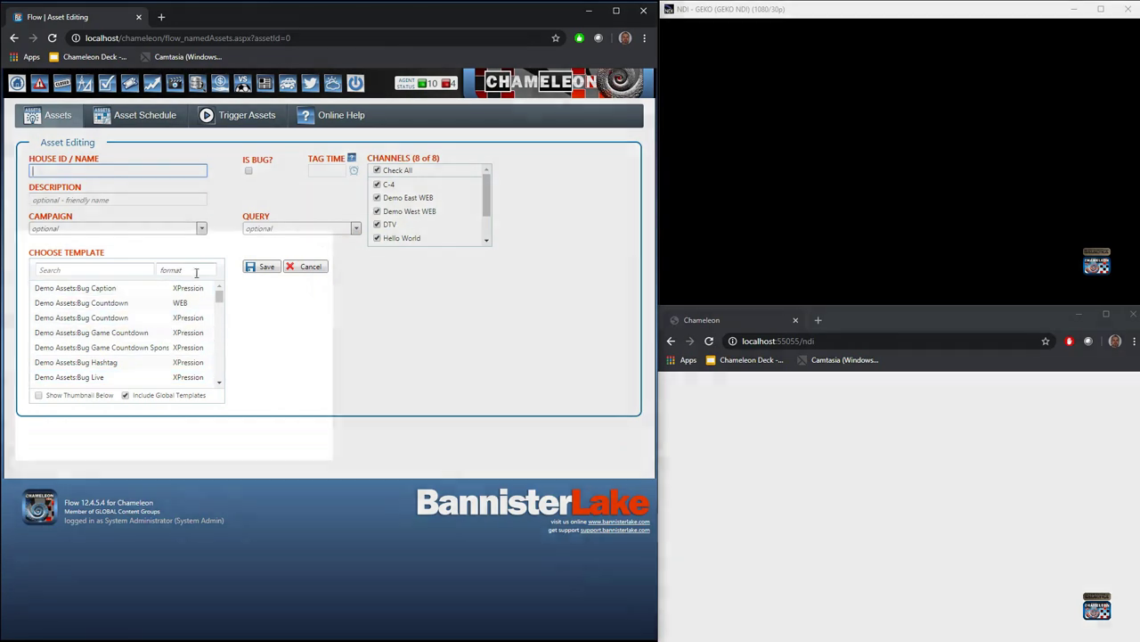
click(185, 269)
click(188, 307)
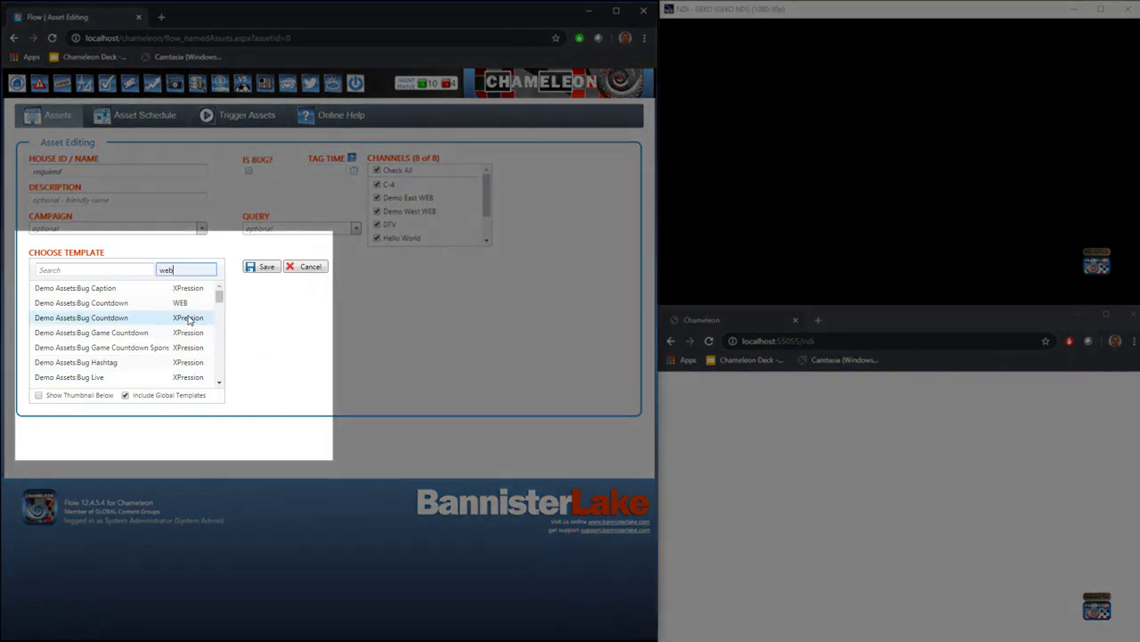
scroll(219, 300, down, 1)
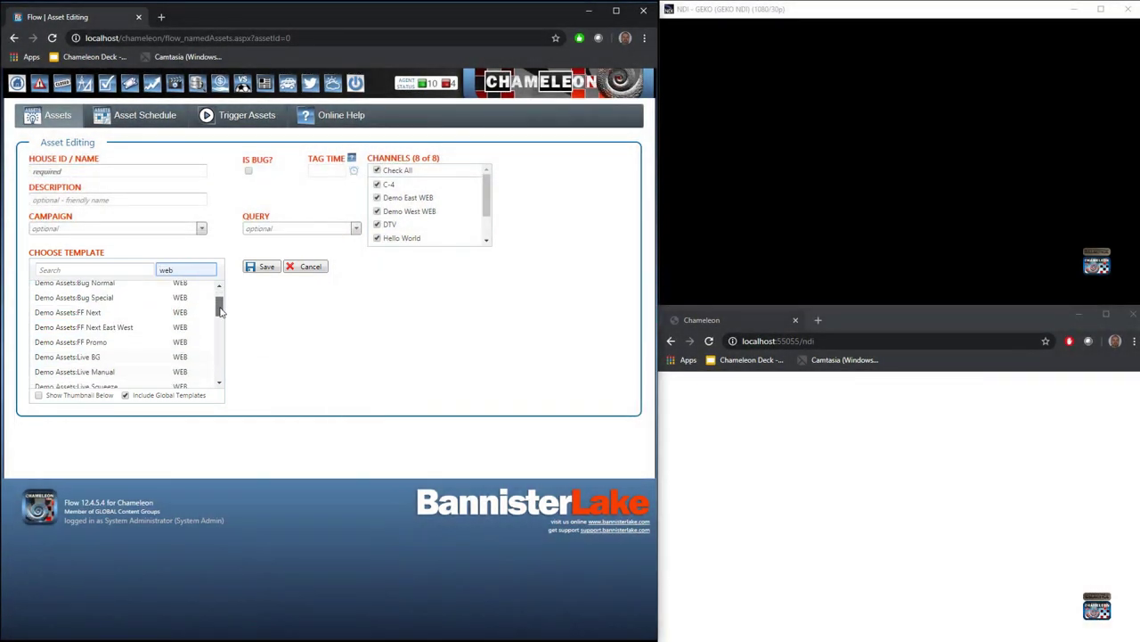
drag(220, 310, 217, 336)
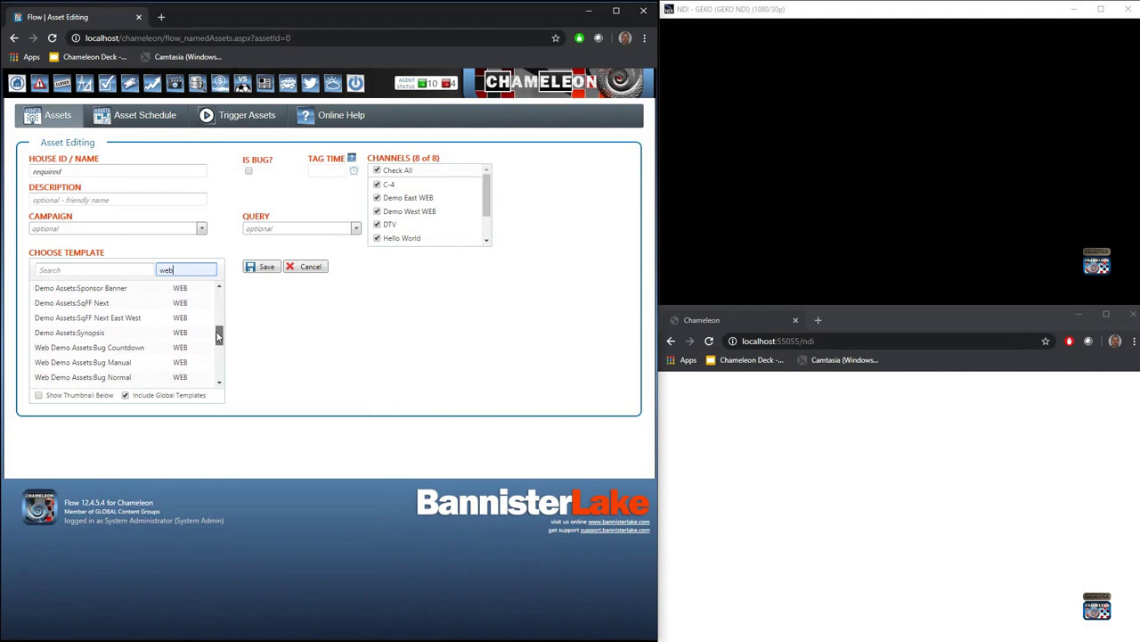
click(101, 305)
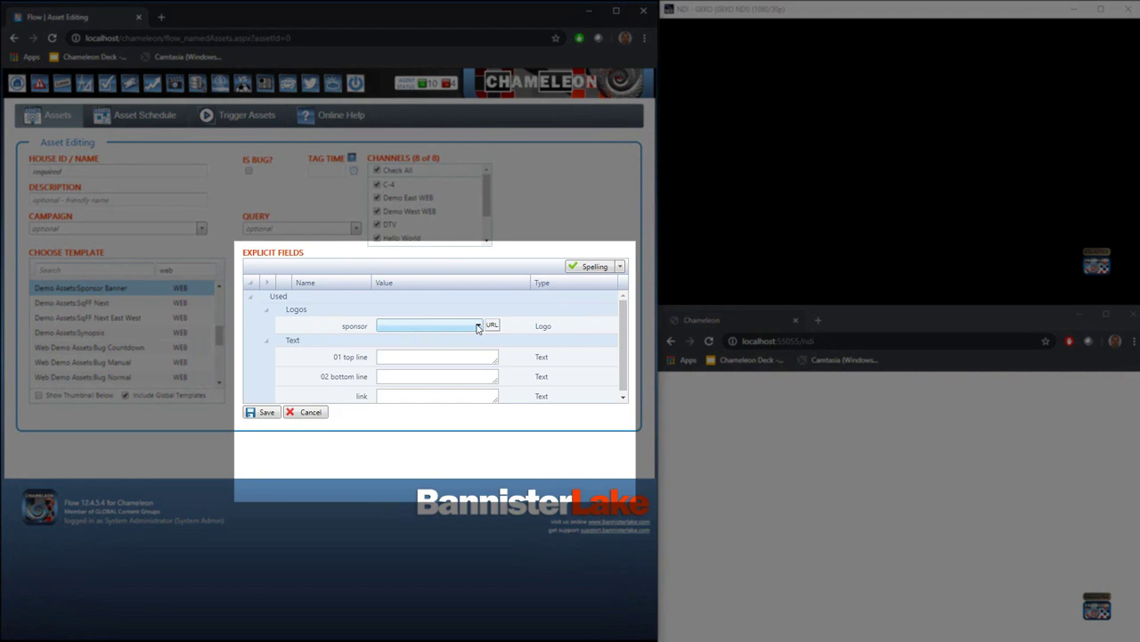
click(477, 326)
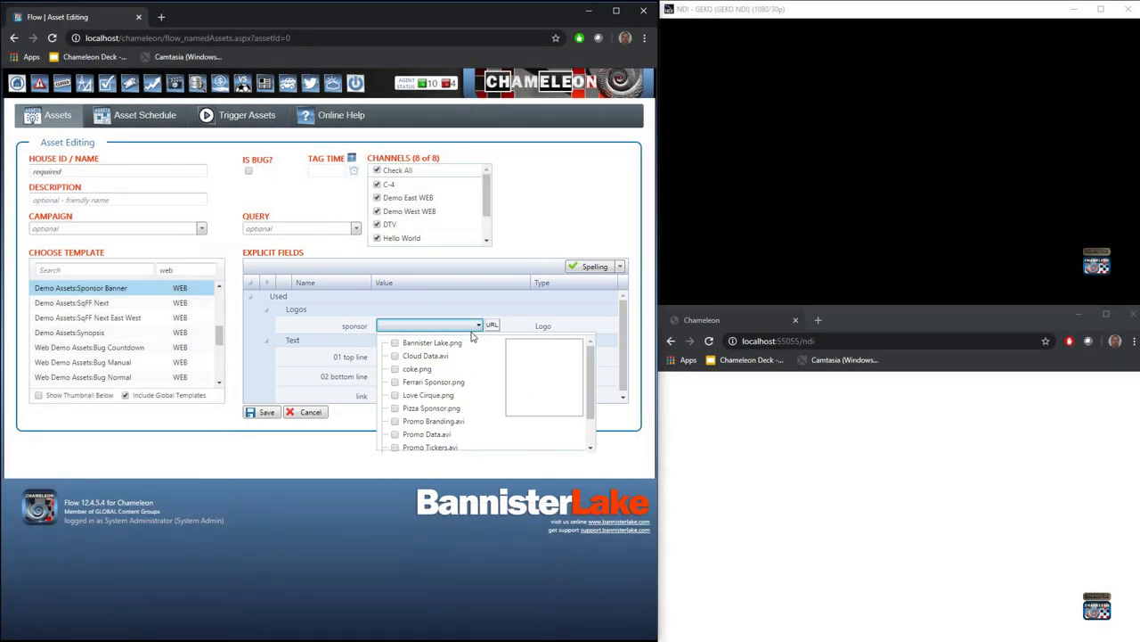
scroll(474, 361, down, 2)
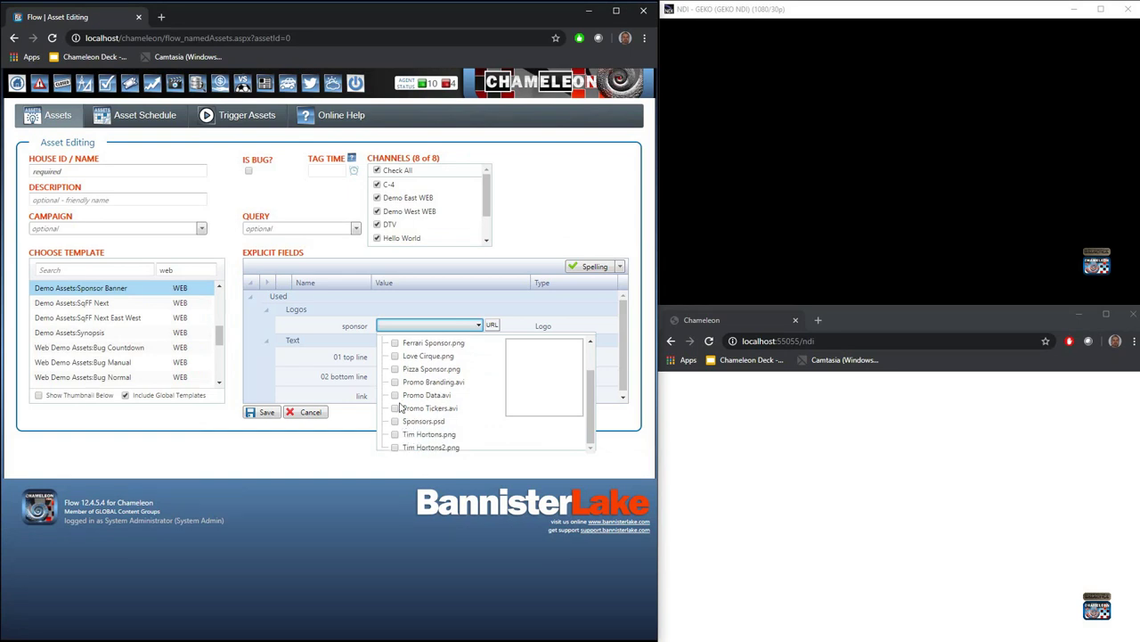
click(396, 436)
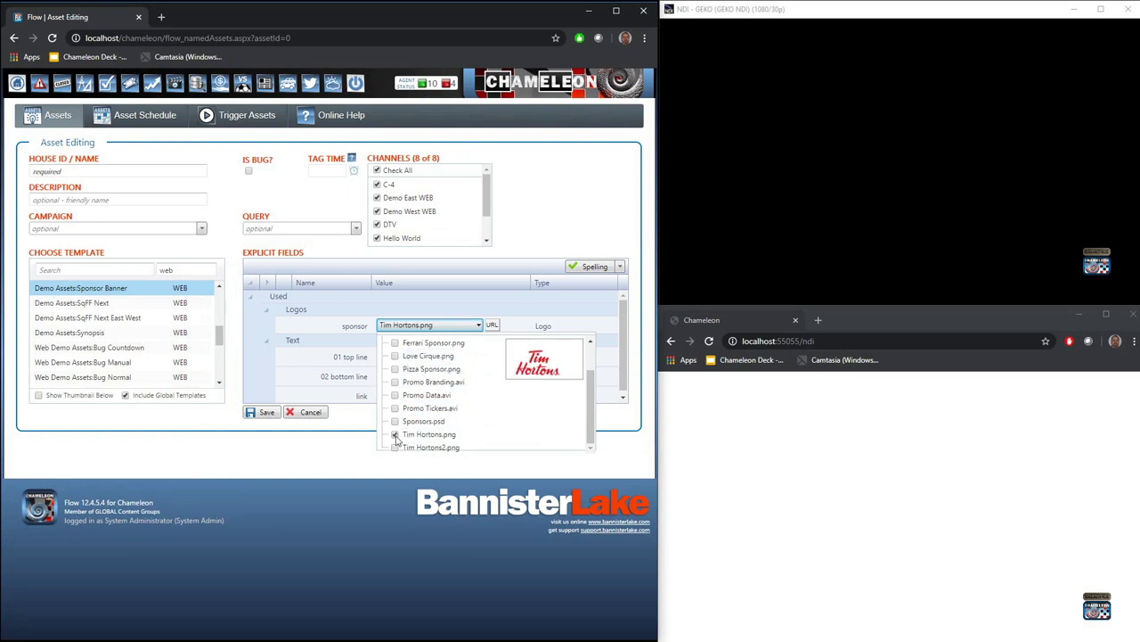
Step: Set House ID 'webSPONSOR Tim' and assign the SF Pizza - Hot & Ready Deal campaign
click(99, 169)
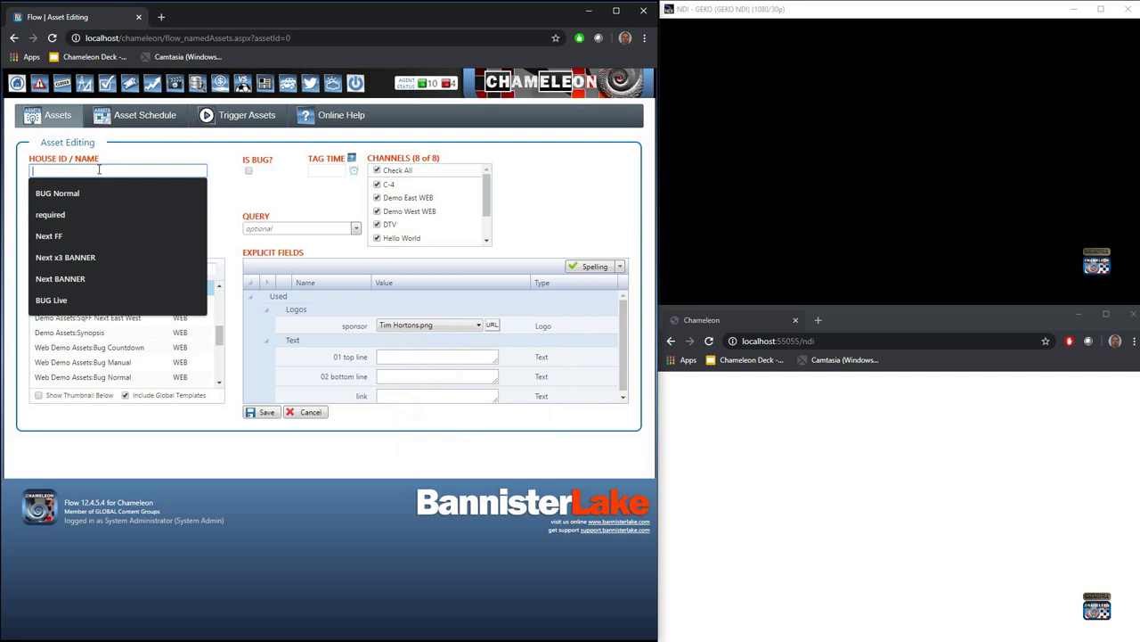
text(web)
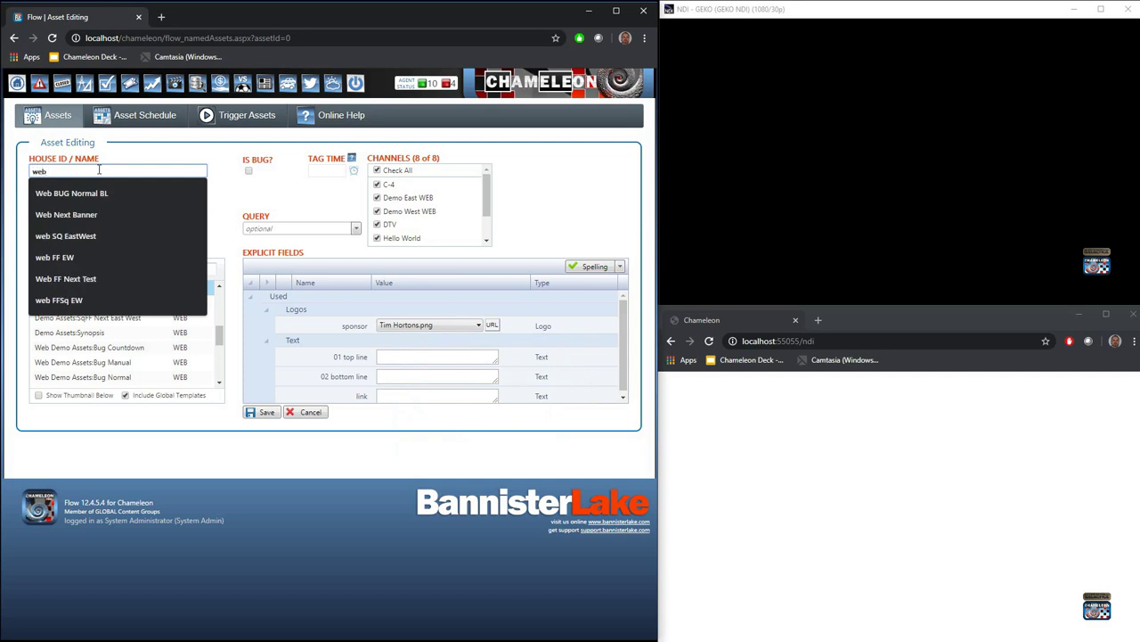
text(SPONSOR Tim)
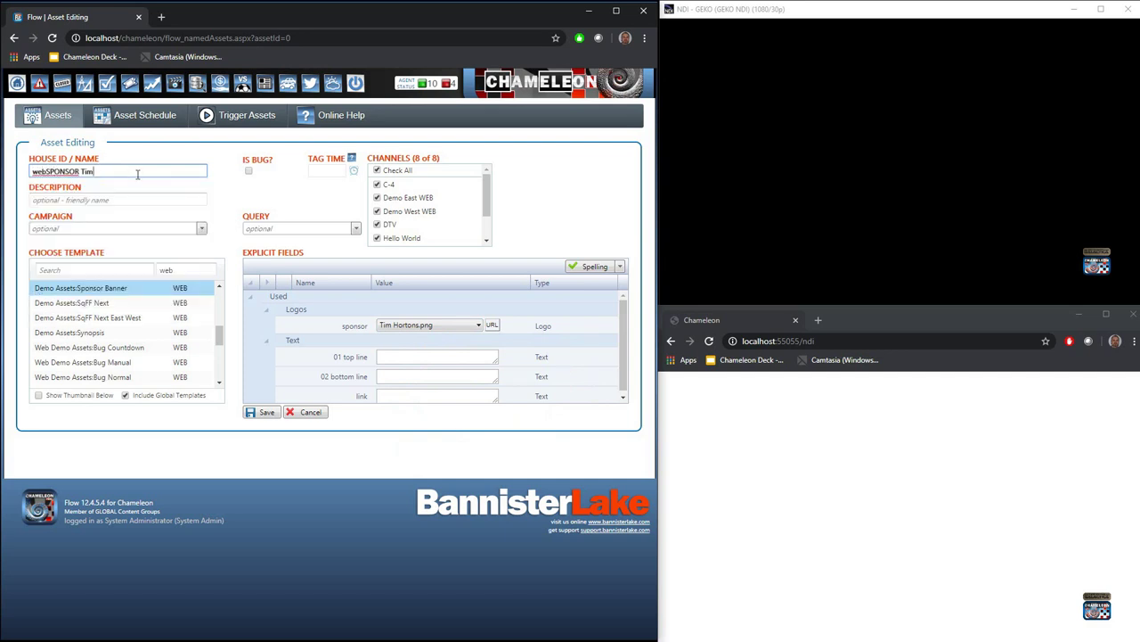
click(201, 229)
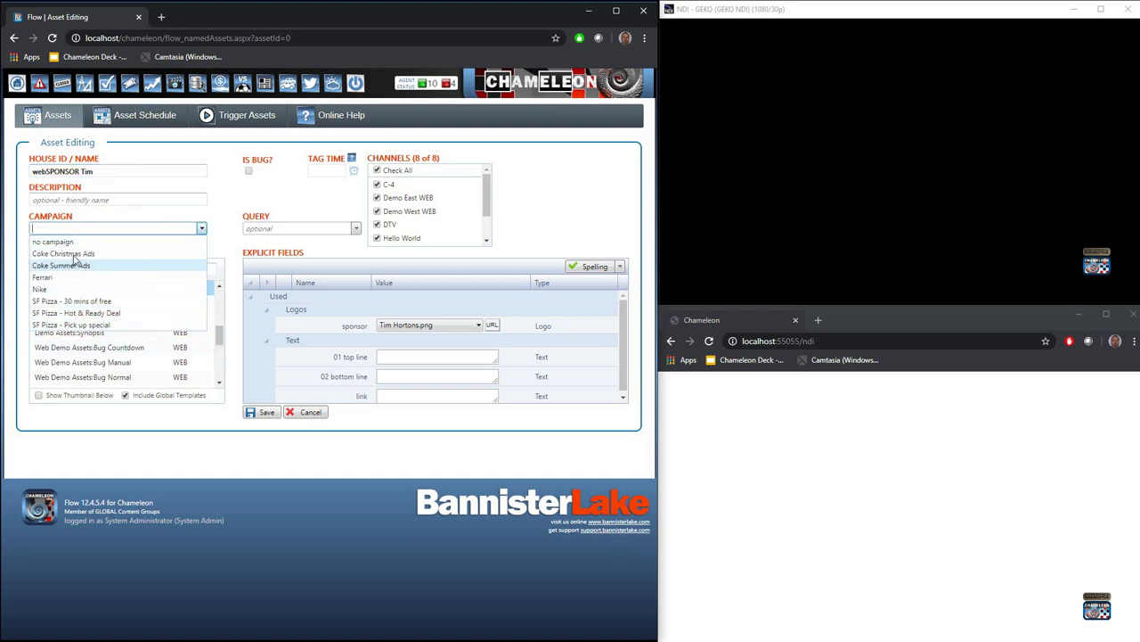
click(133, 312)
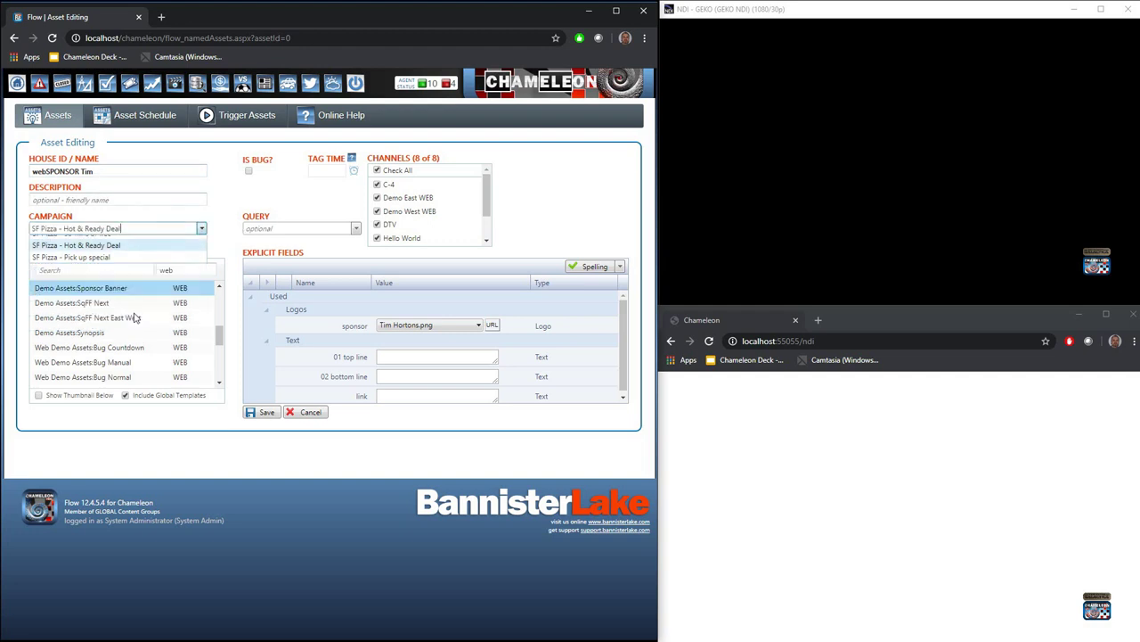
Step: Switch the sponsor logo to Pizza Sponsor.png, type 'H' in the 01 top line, and save
click(478, 325)
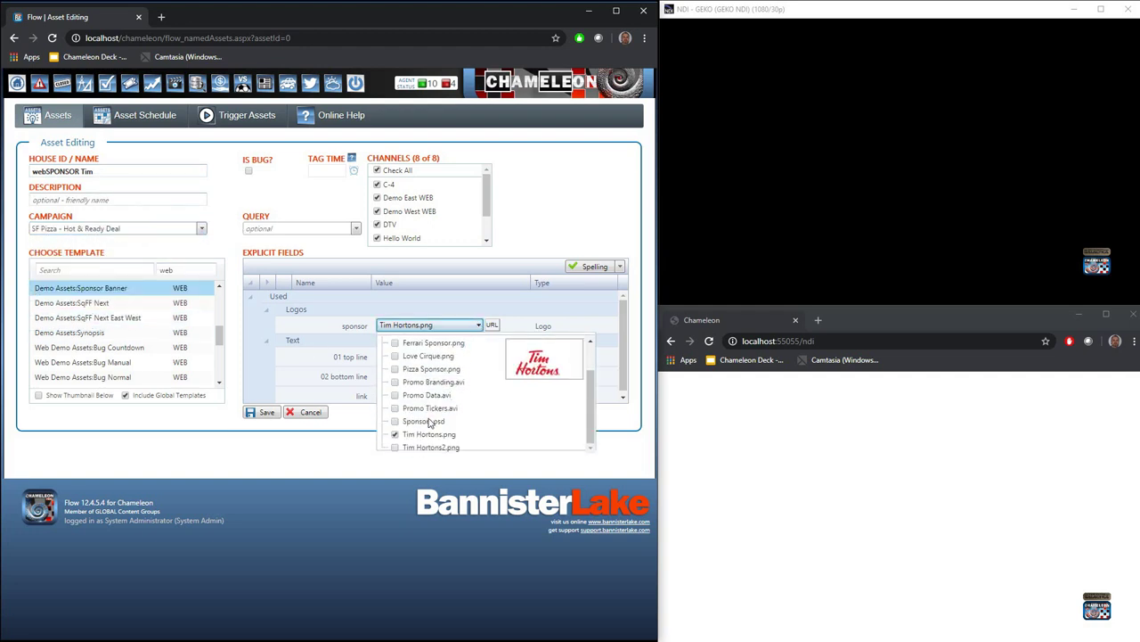
click(396, 369)
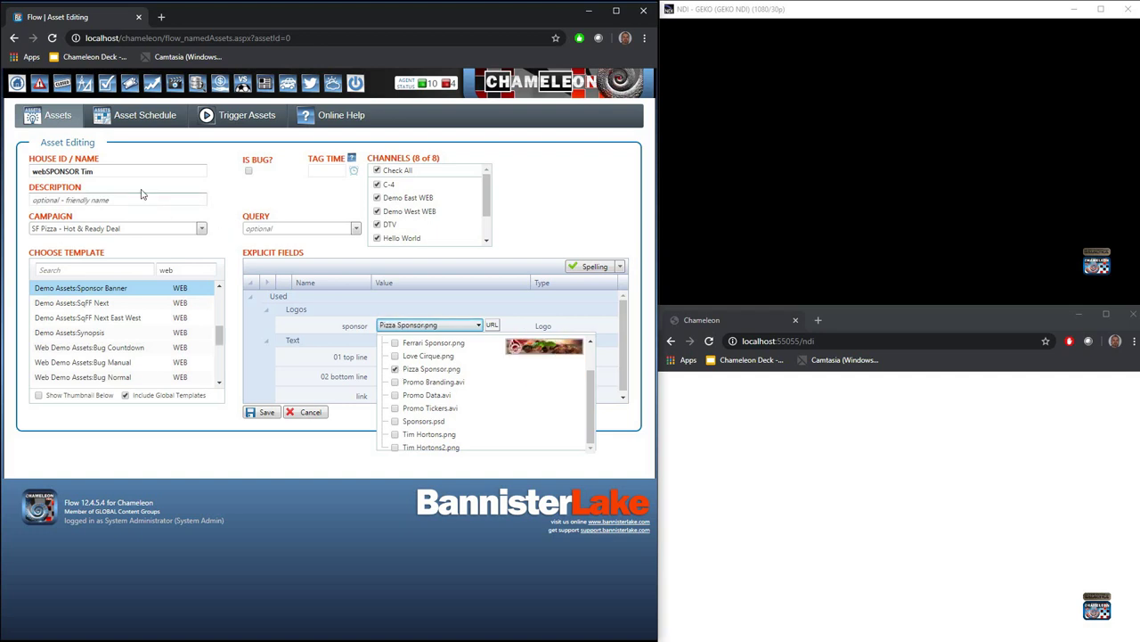
click(281, 272)
click(438, 357)
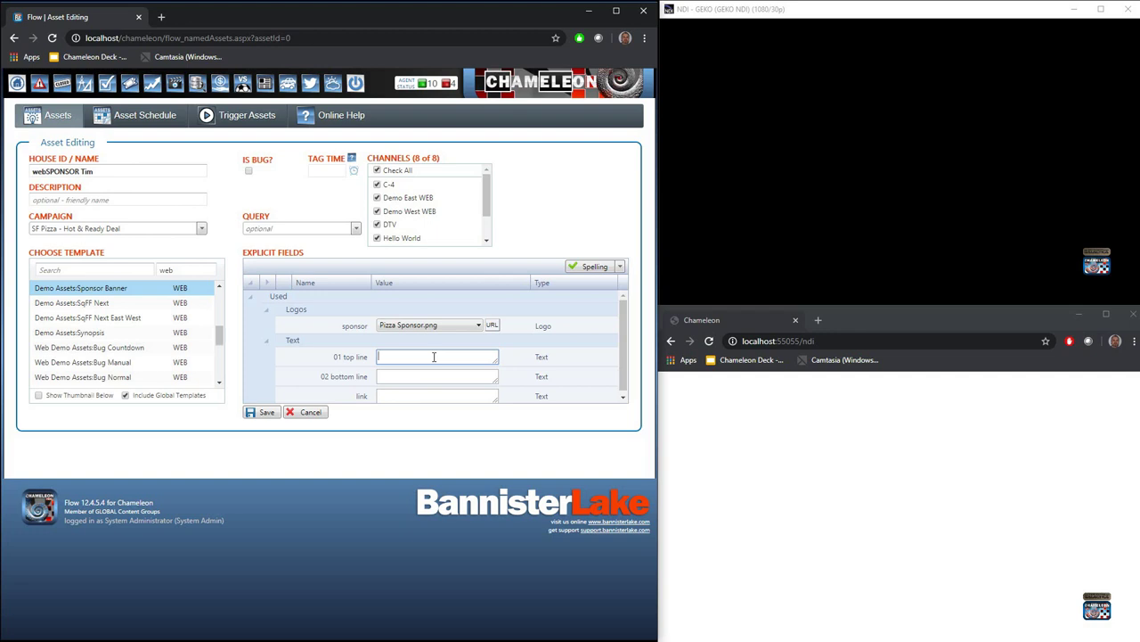
text(Hot & Ready)
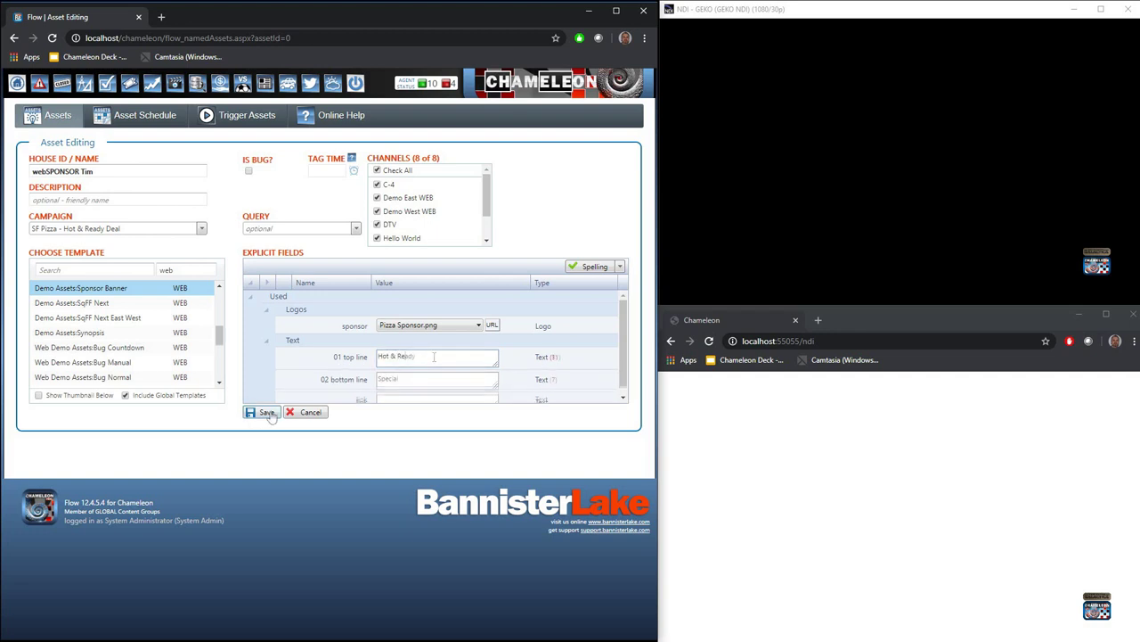
click(264, 414)
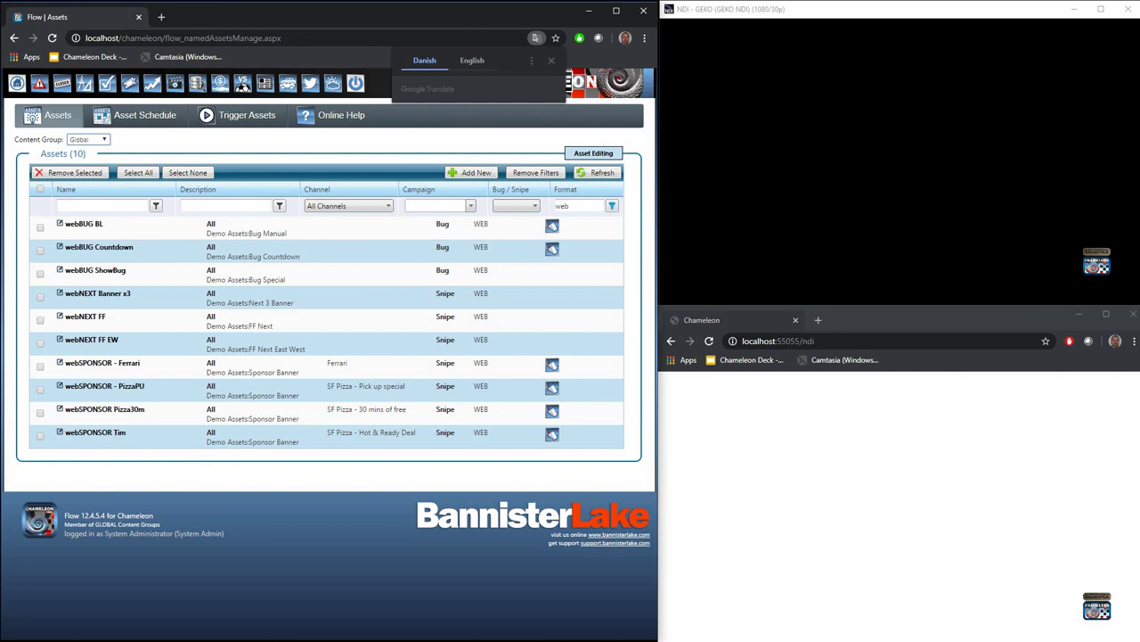
Step: Filter Trigger Assets to 'web' and take webSPONSOR Tim on Demo East WEB to air
click(250, 121)
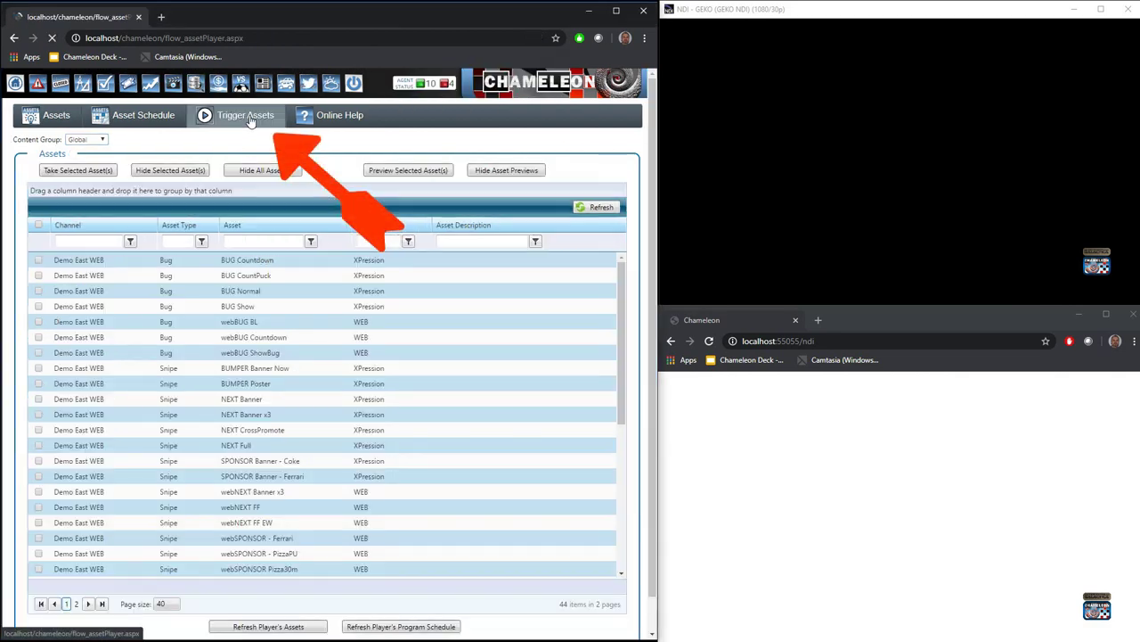
click(386, 237)
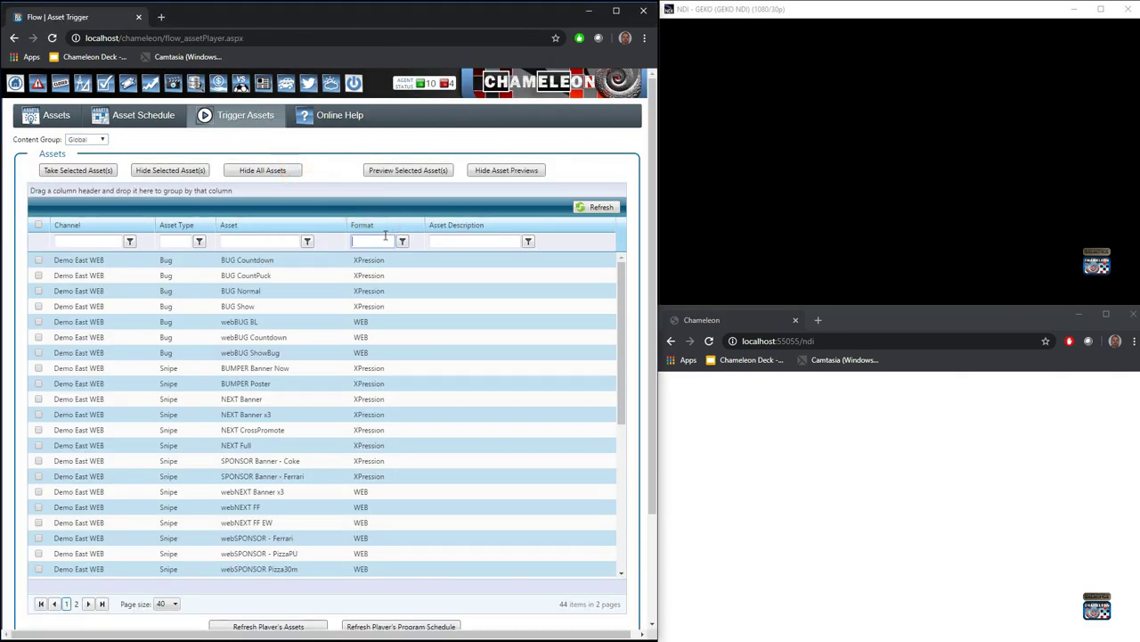
text(web)
key(Return)
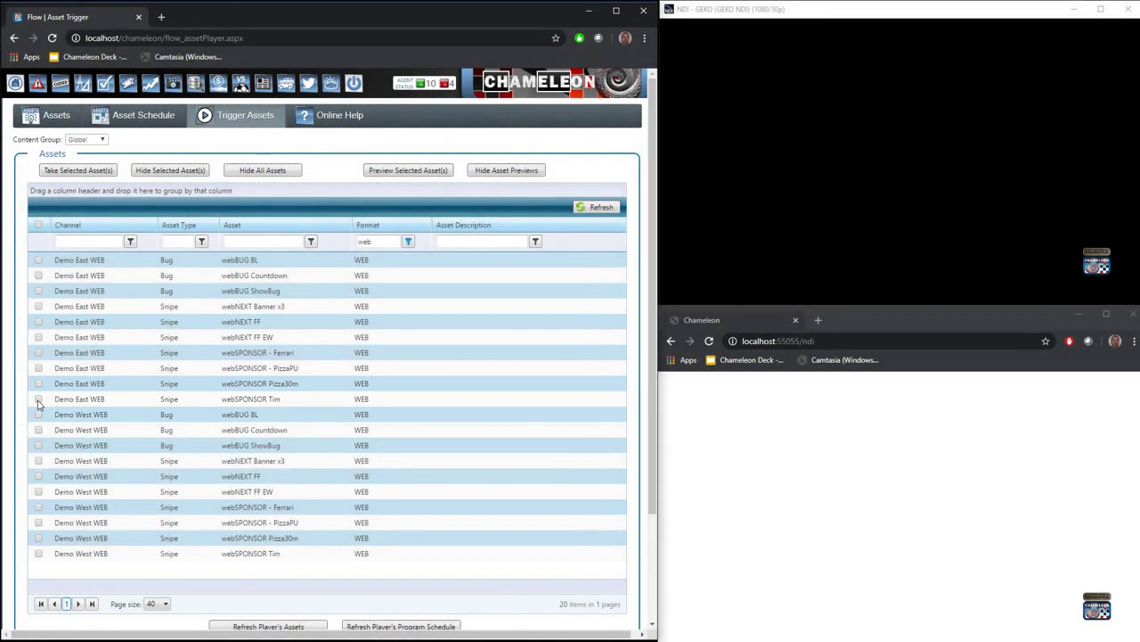
click(38, 399)
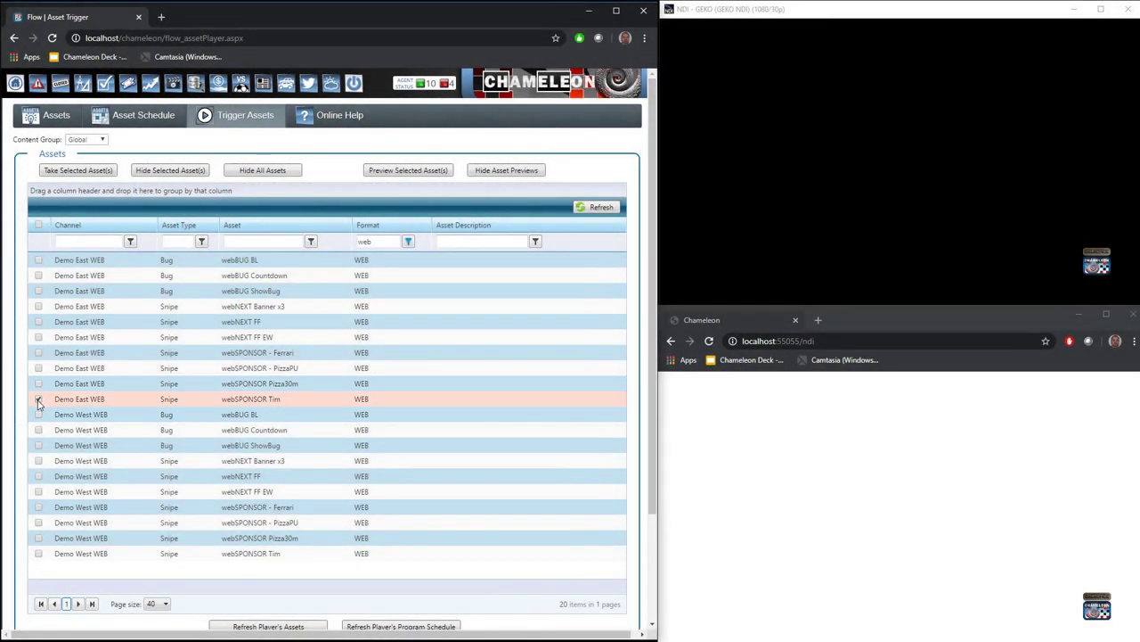
click(77, 170)
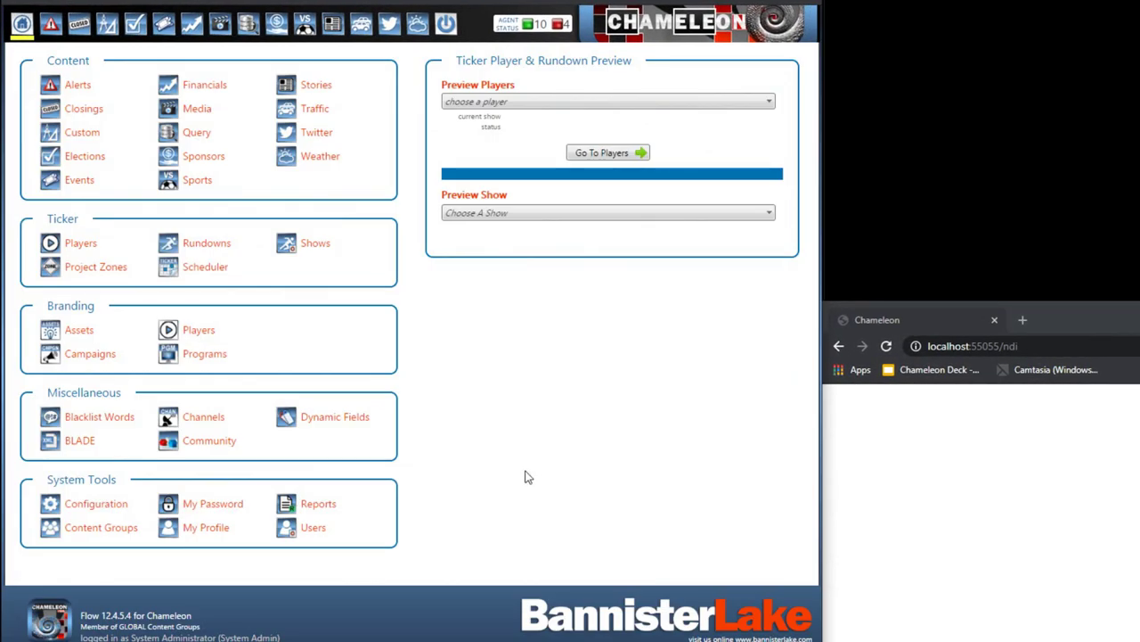
Step: Load the As Run report, widen its identifier column, export it to CSV, and return home
click(328, 511)
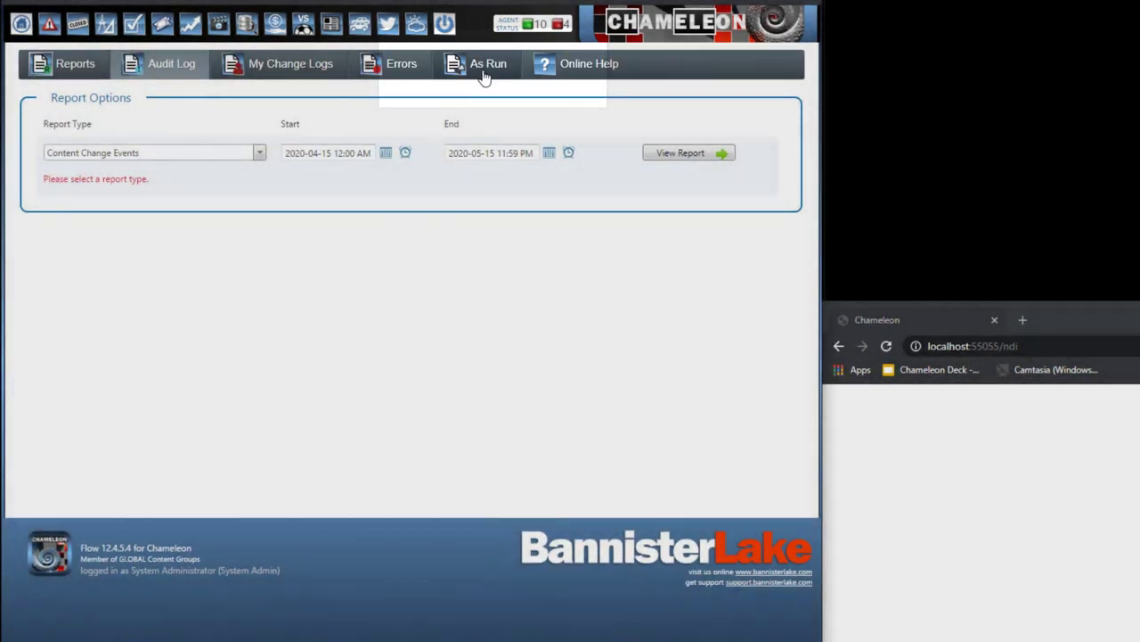
click(484, 72)
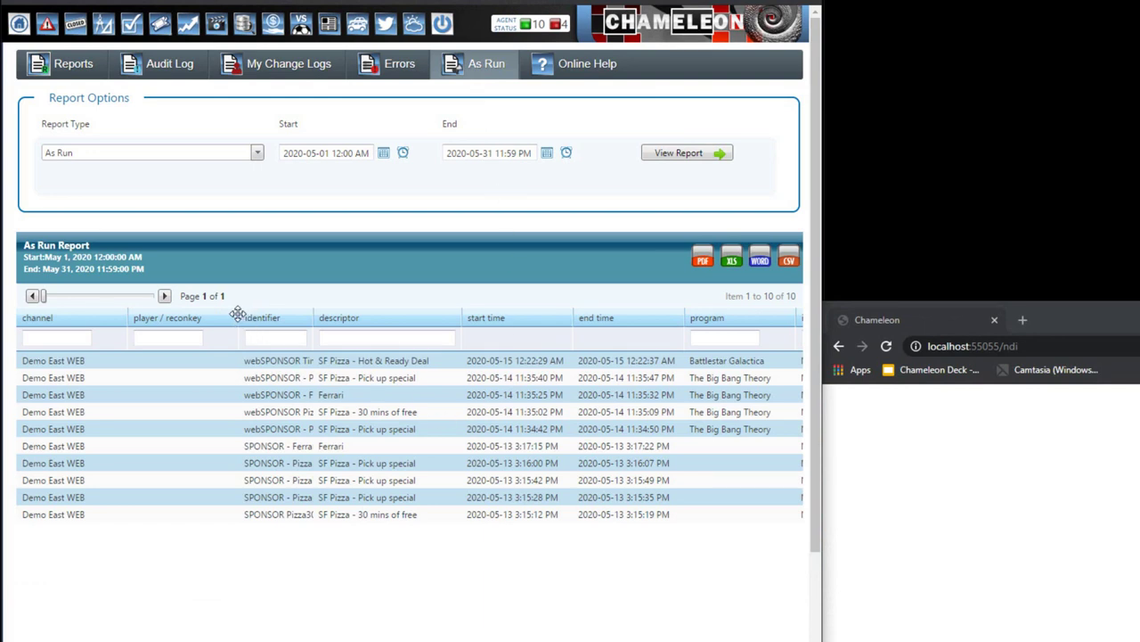
drag(239, 318, 194, 324)
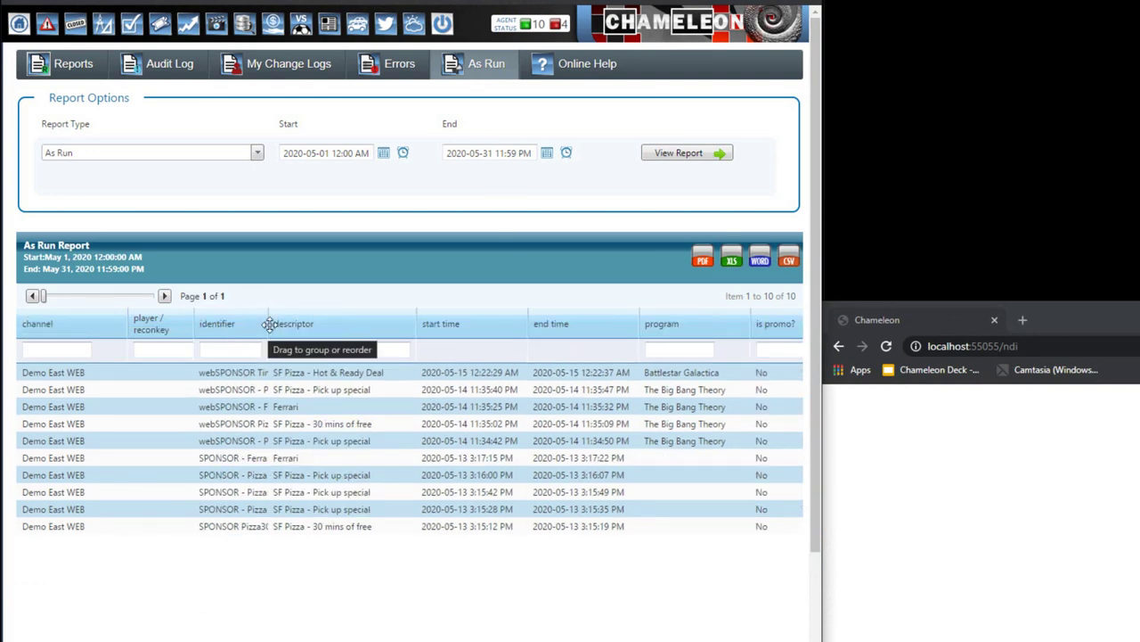
drag(265, 314, 311, 319)
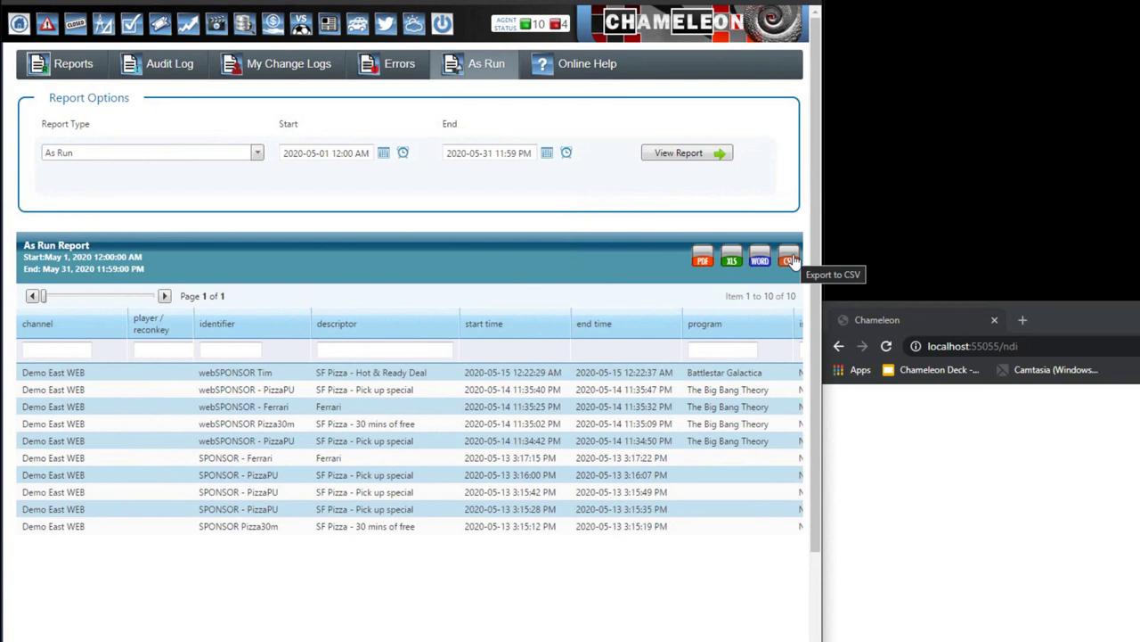
click(786, 261)
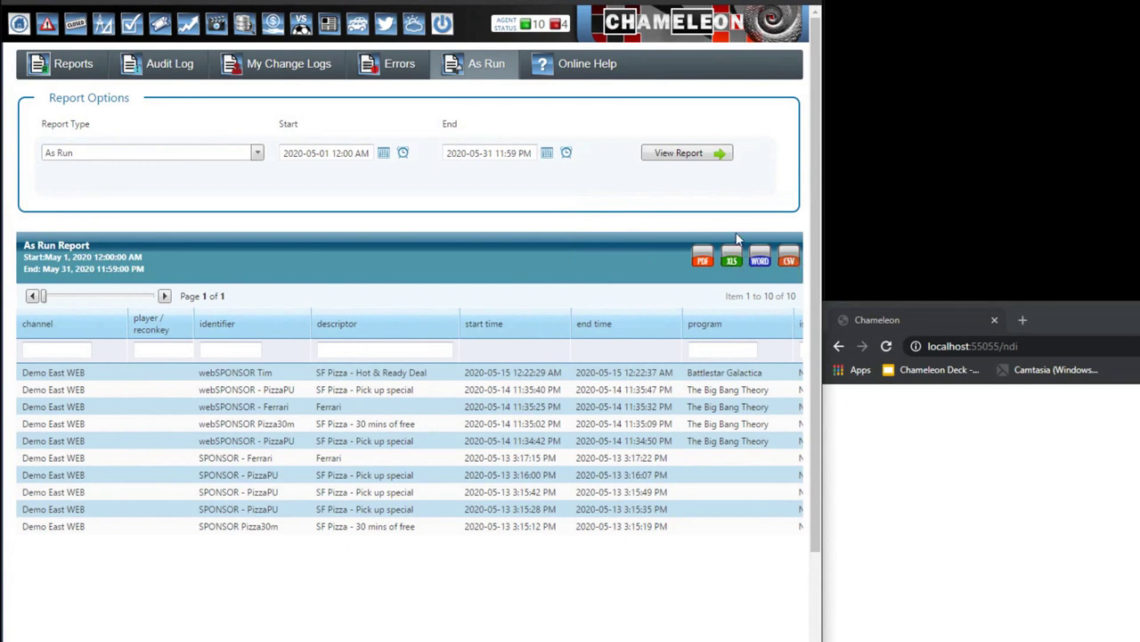
click(21, 24)
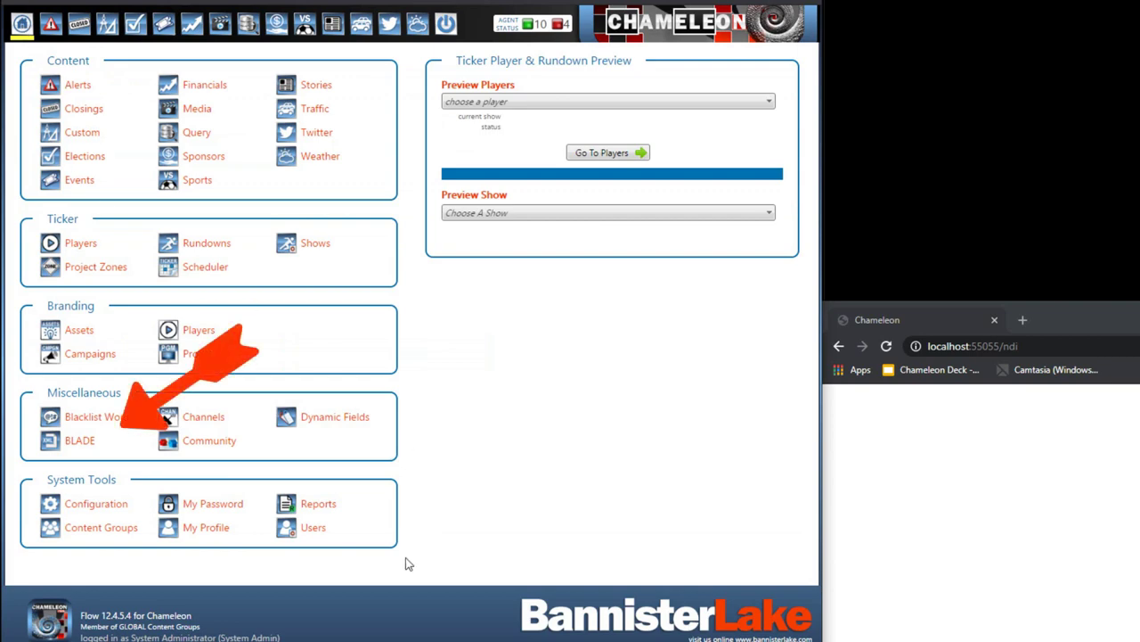
Step: Open BLADE's AsRun URL generator, inspect its Format dropdown options, then return to the home dashboard
click(98, 446)
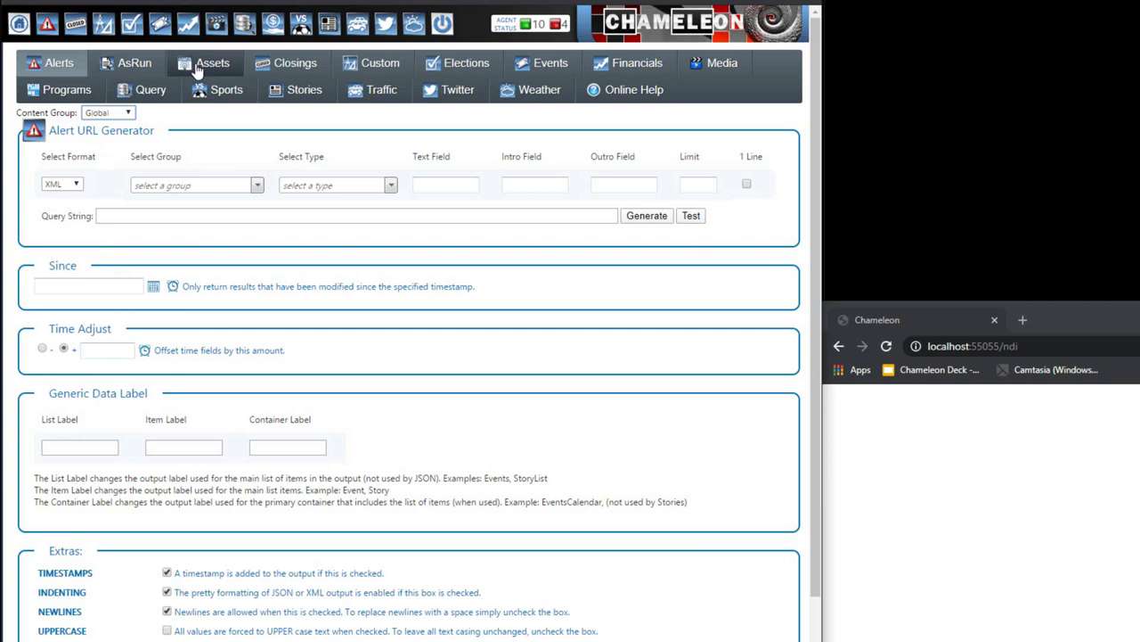
click(136, 67)
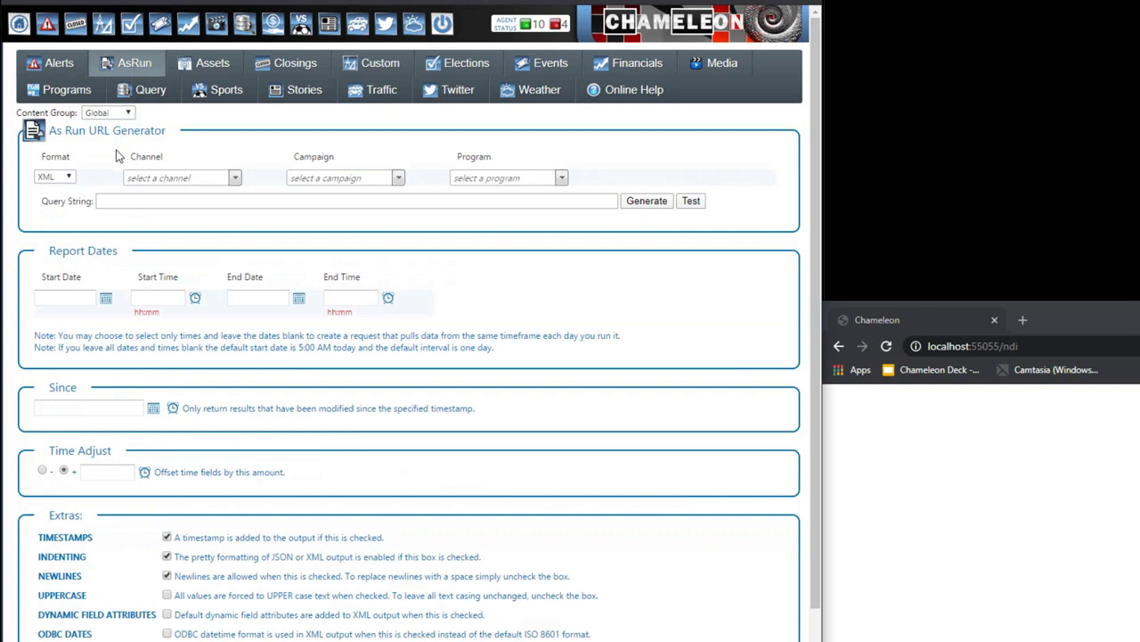
click(69, 178)
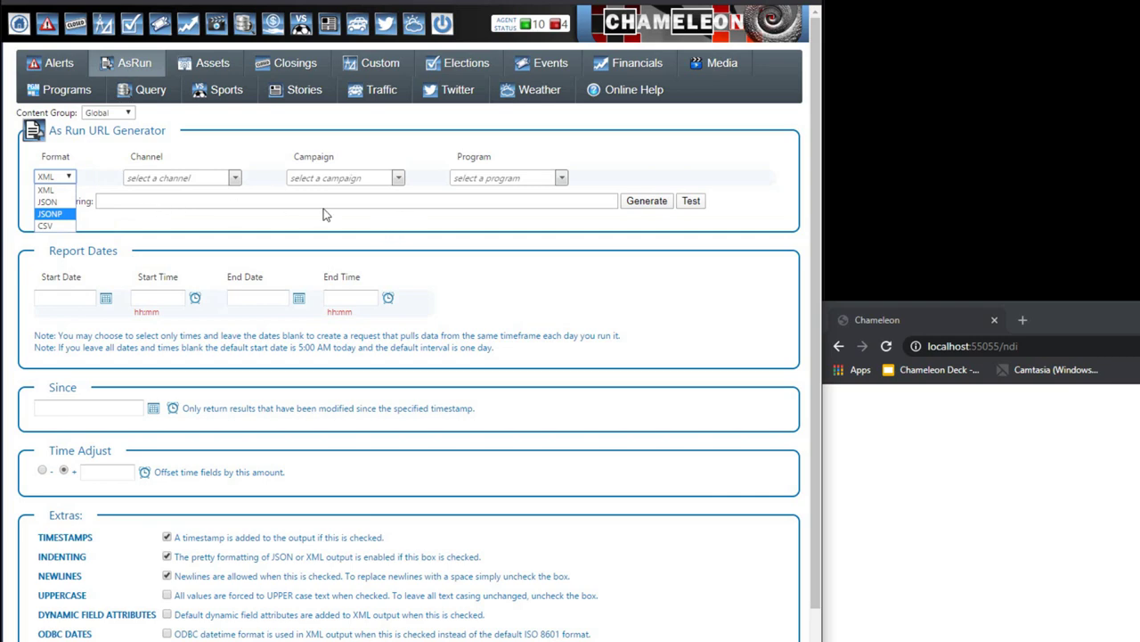
click(22, 25)
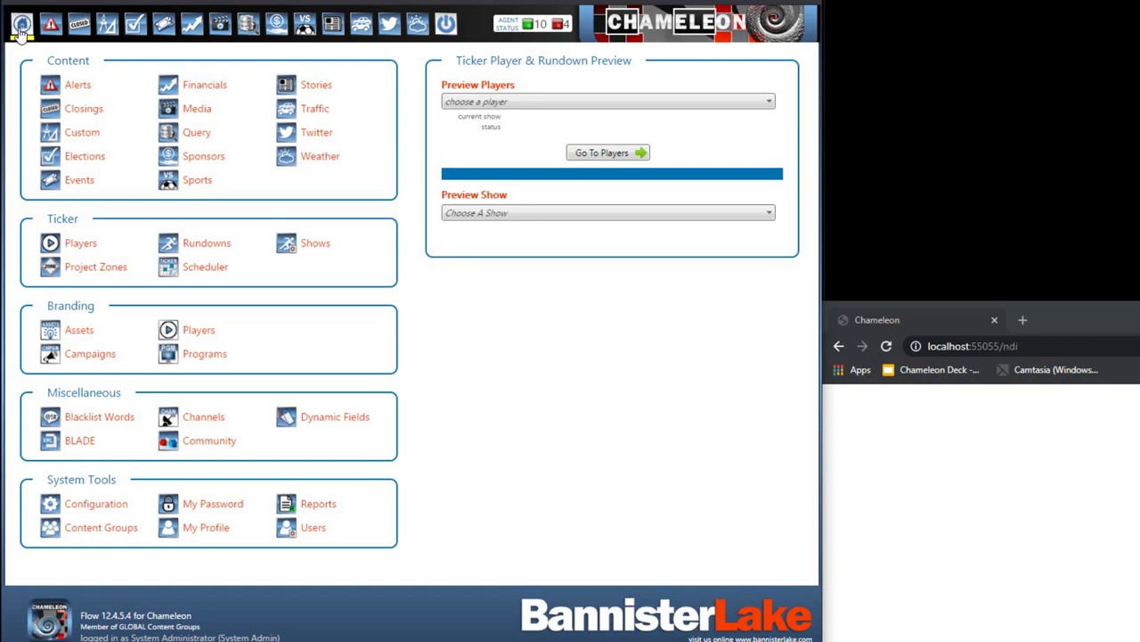